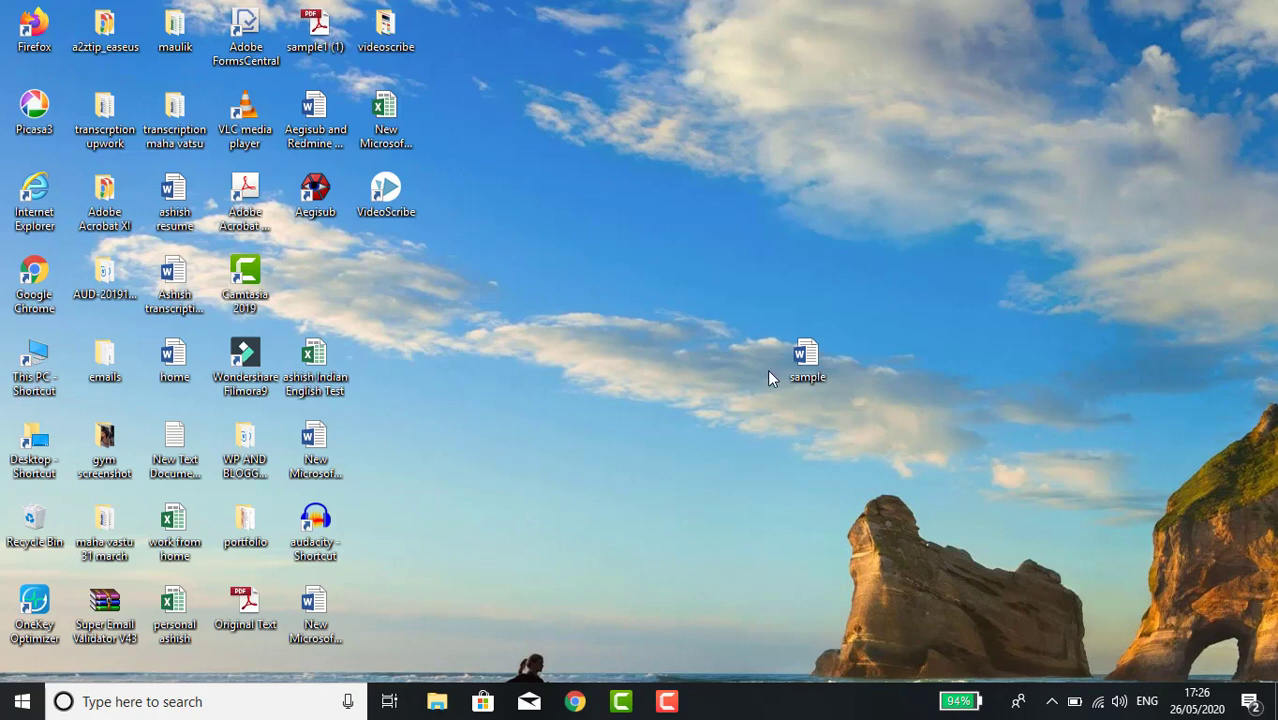
# Step: Open the 'sample' registration form and review its labels from Image down to Student
pyautogui.doubleClick(807, 376)
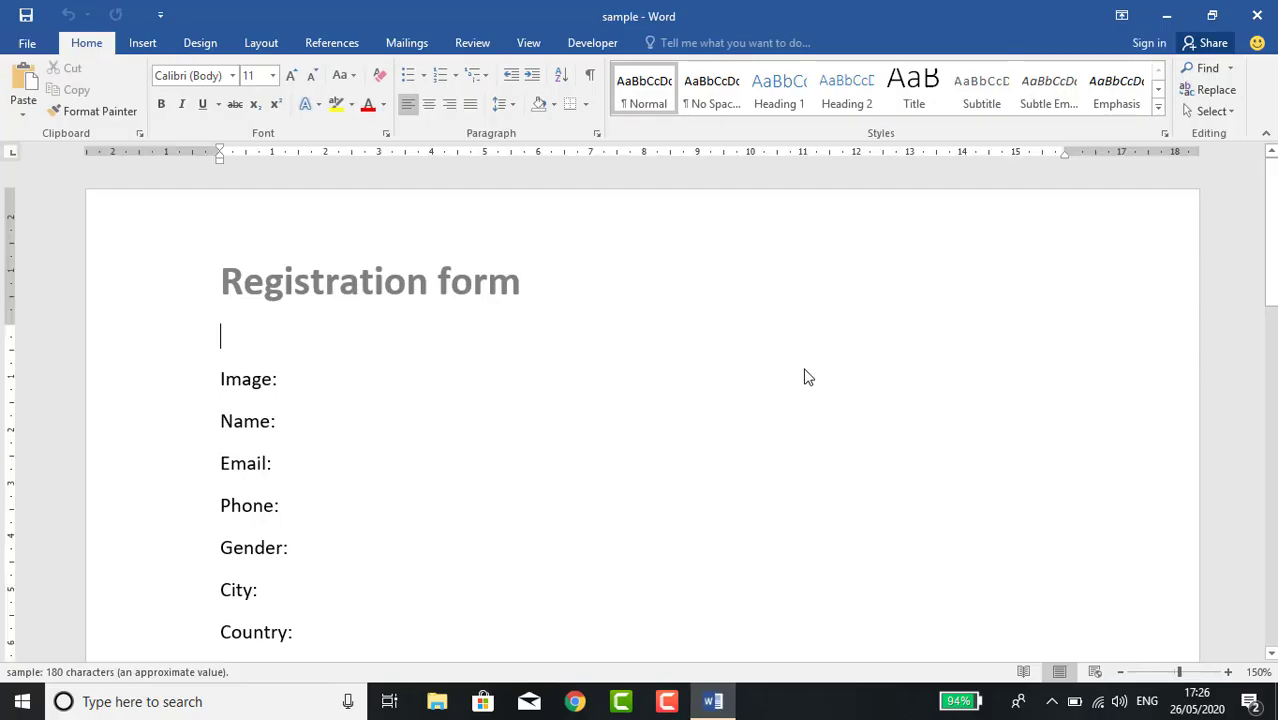
pyautogui.scroll(-1, 414, 410)
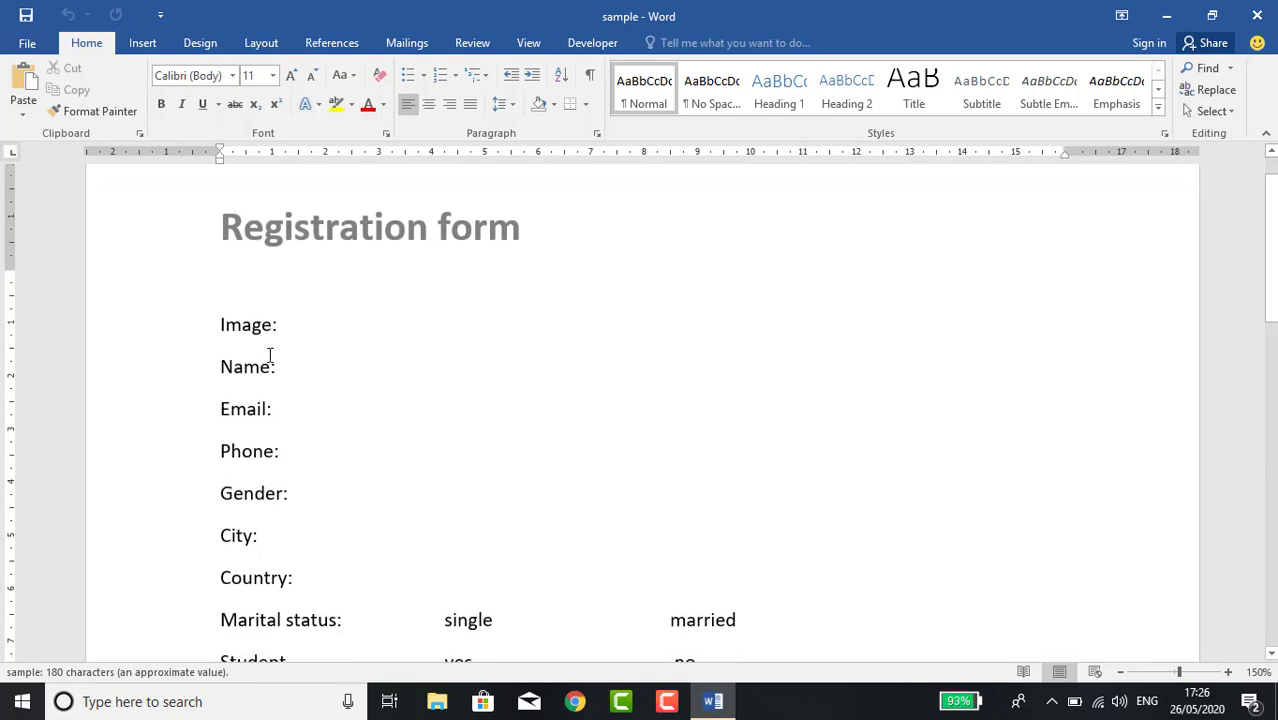
pyautogui.scroll(-1, 397, 369)
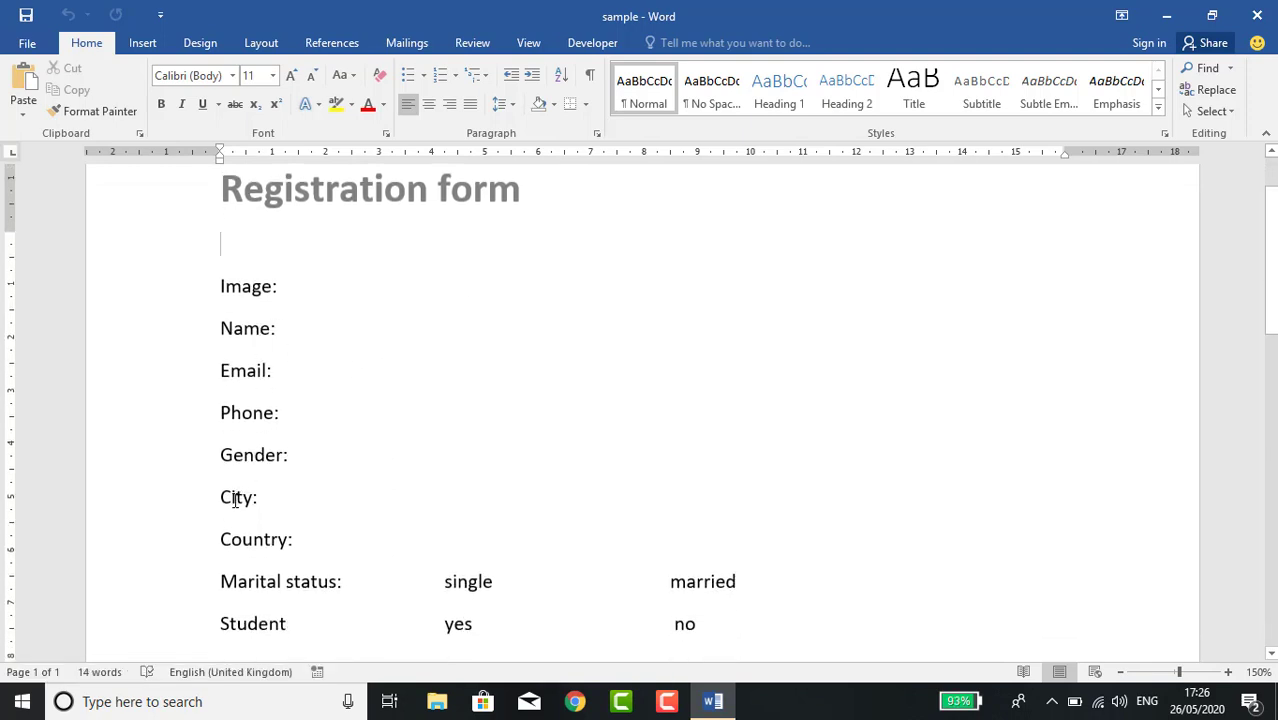
pyautogui.scroll(-1, 302, 514)
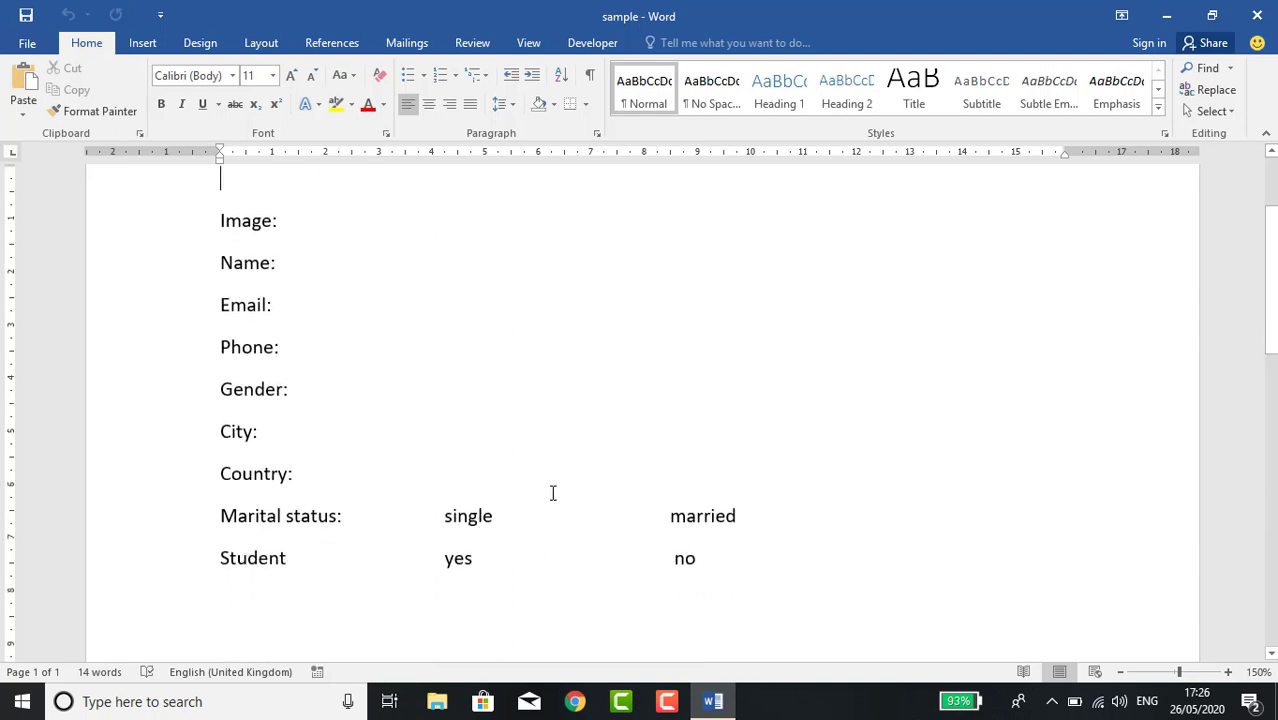
pyautogui.scroll(1, 549, 521)
pyautogui.scroll(1, 549, 522)
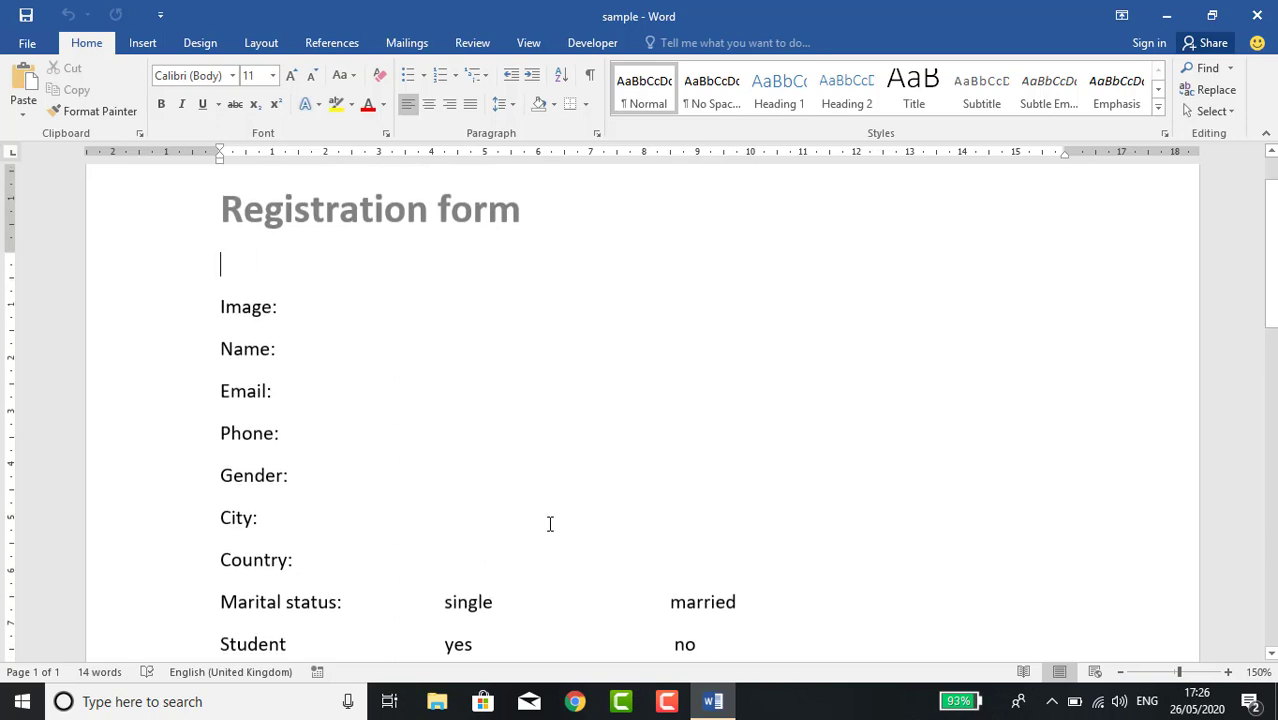
pyautogui.scroll(1, 549, 522)
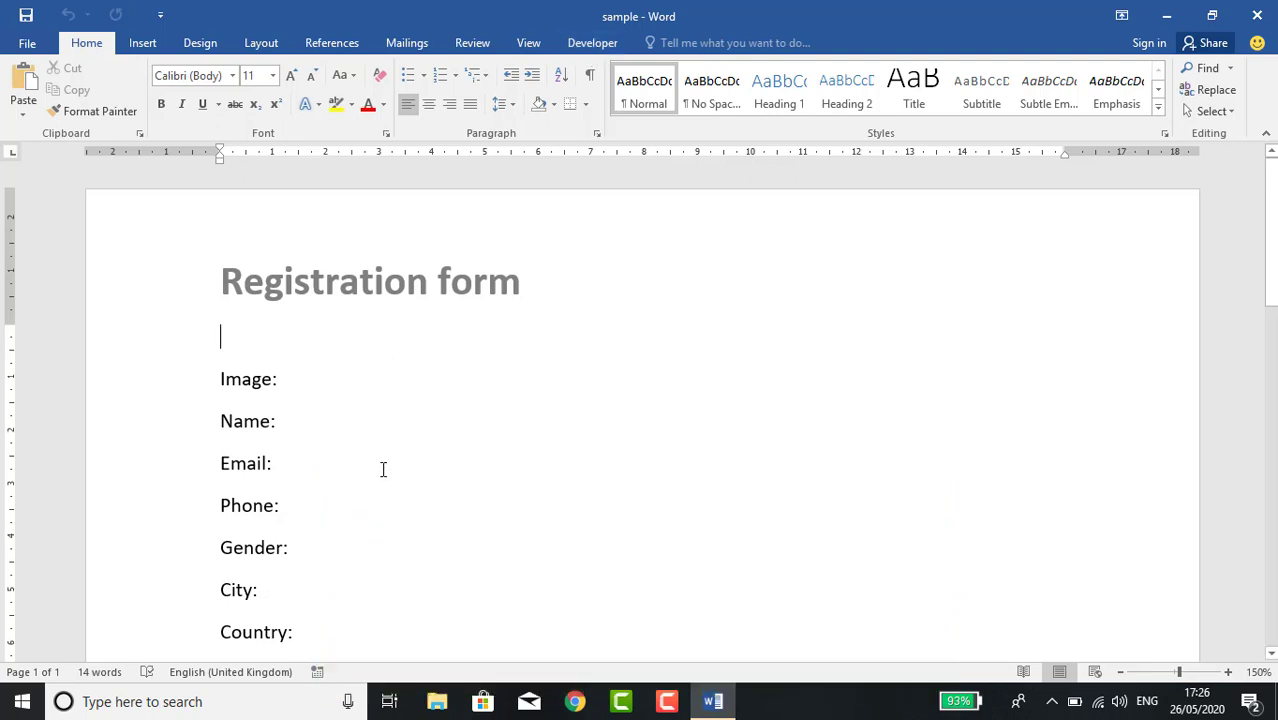
# Step: Enable the Developer ribbon tab through Word Options' Customize Ribbon settings
pyautogui.click(26, 44)
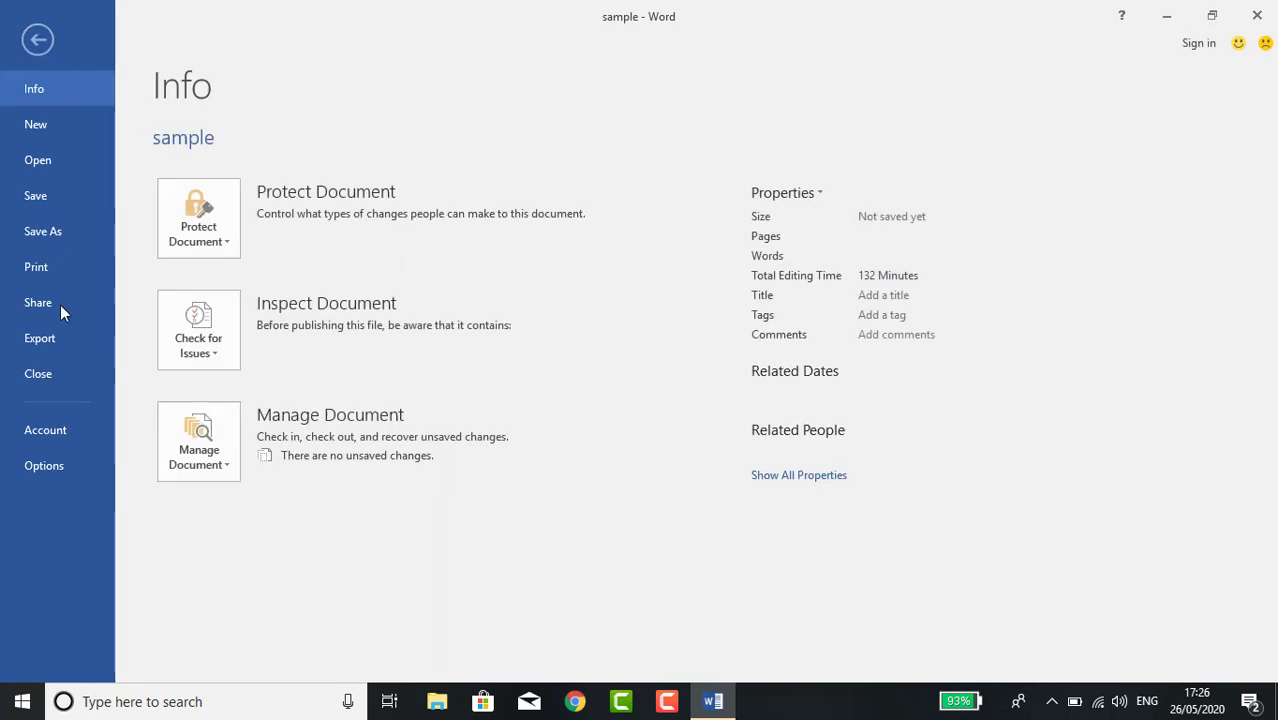
pyautogui.click(44, 466)
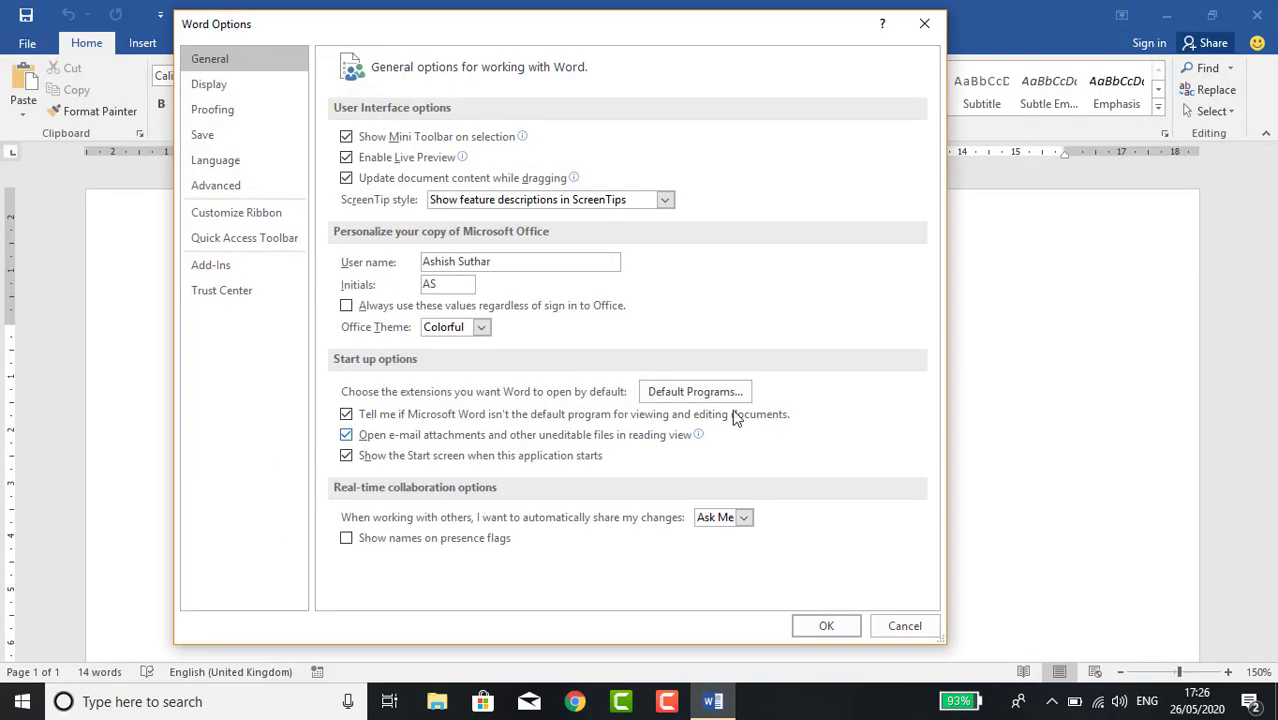
pyautogui.click(240, 218)
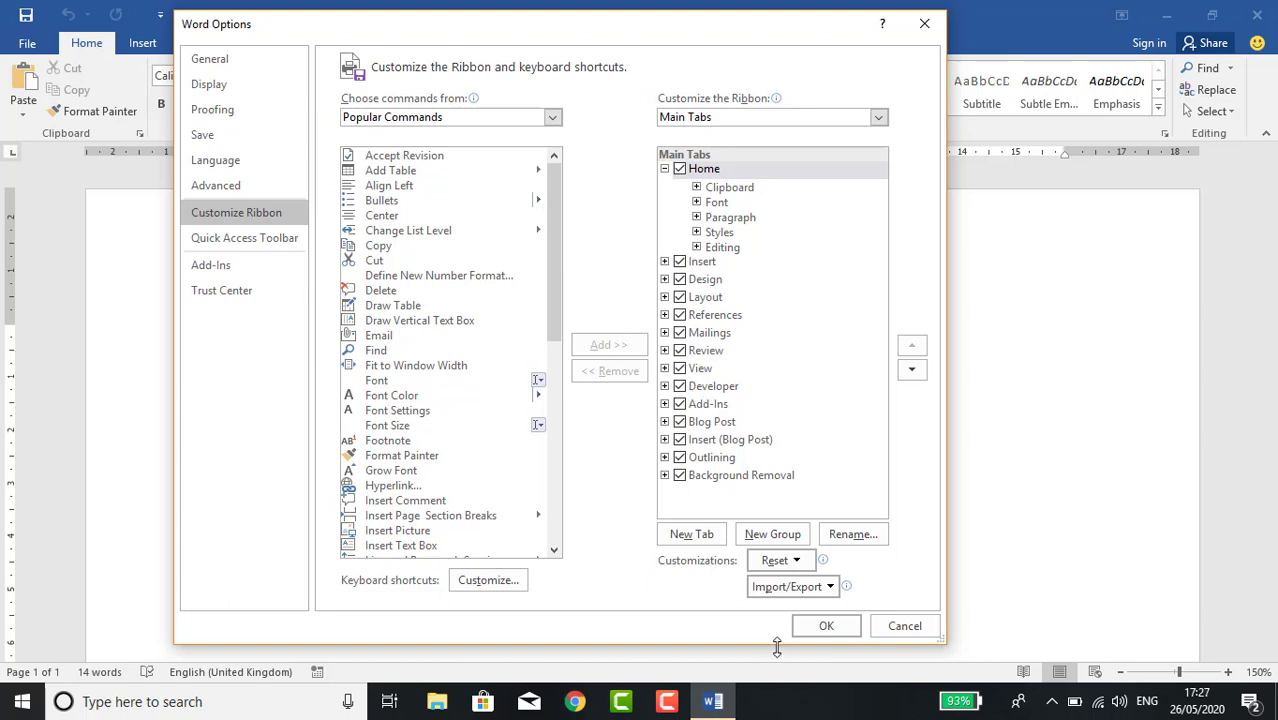
pyautogui.click(814, 628)
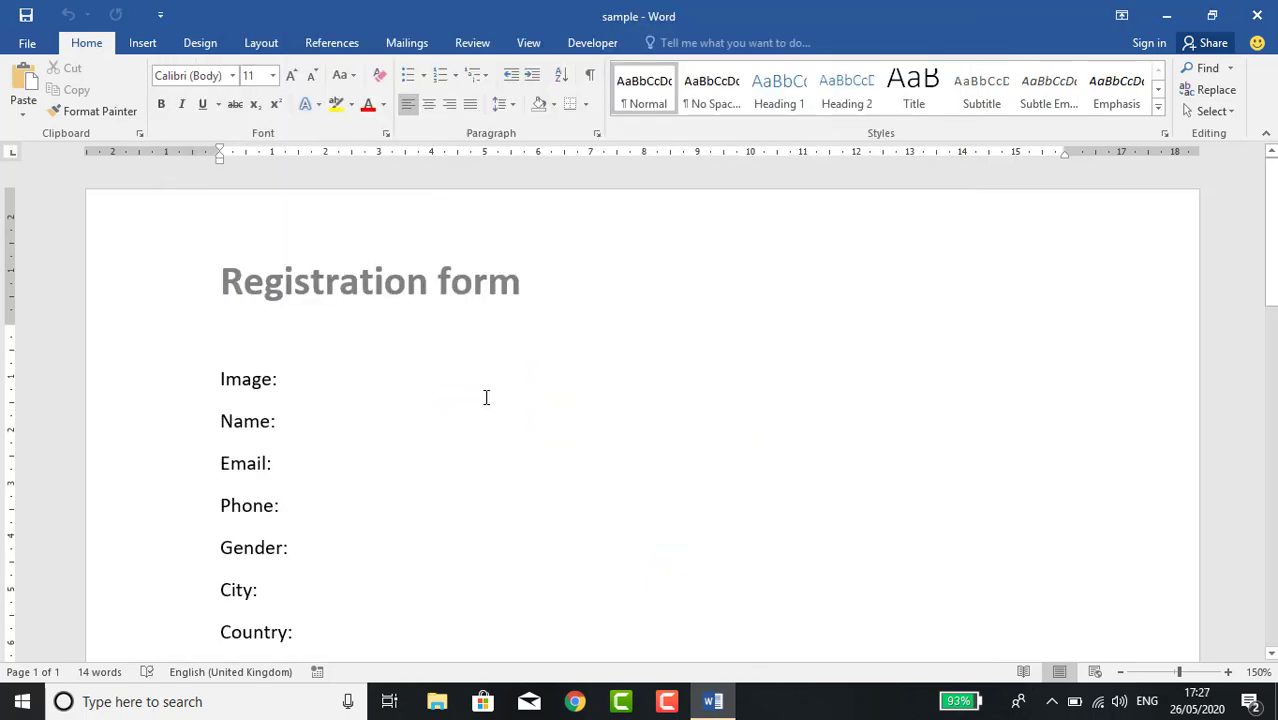
pyautogui.click(285, 380)
# Step: Insert a picture content control after Image: and shrink it to a small square
pyautogui.click(593, 43)
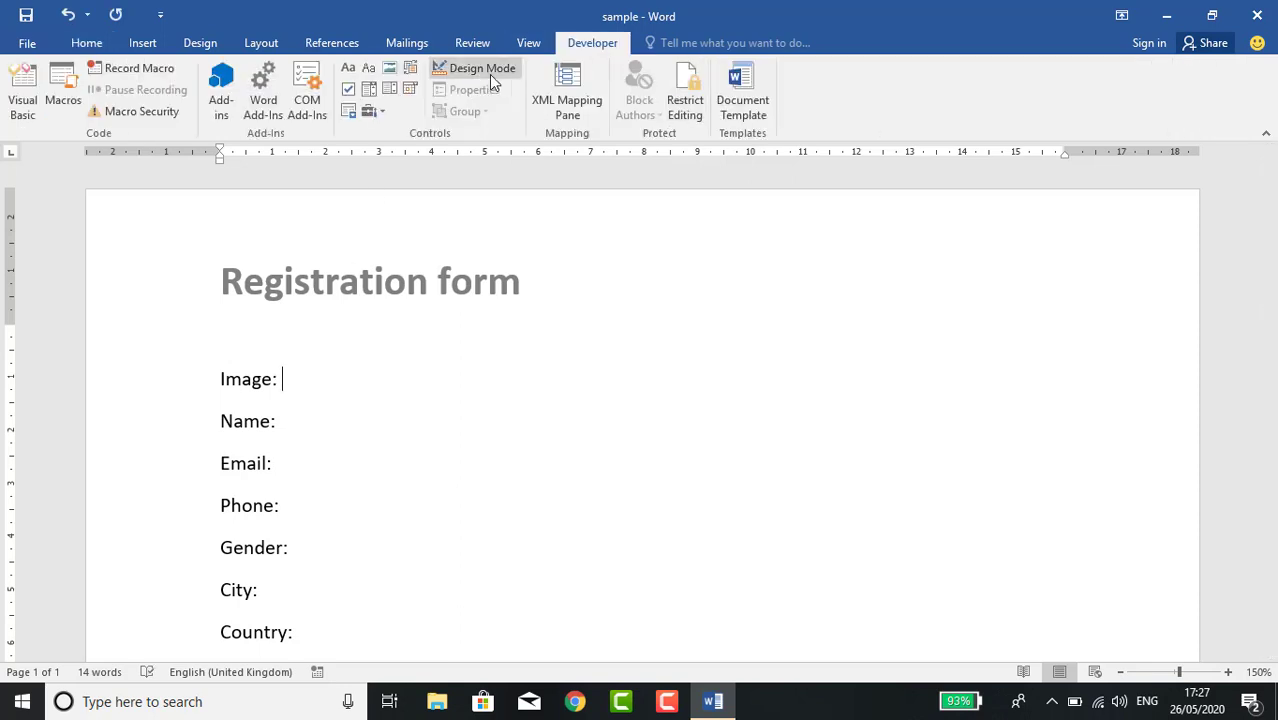
pyautogui.click(390, 68)
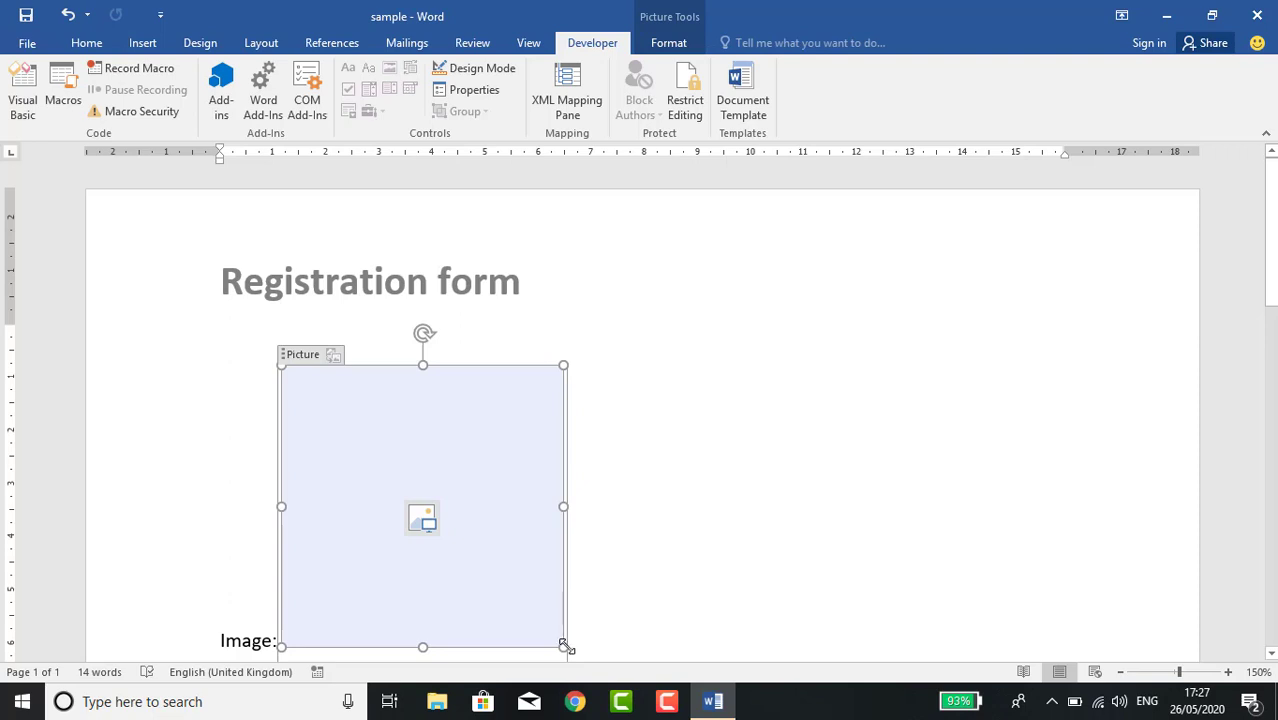
pyautogui.moveTo(544, 618); pyautogui.dragTo(414, 434)
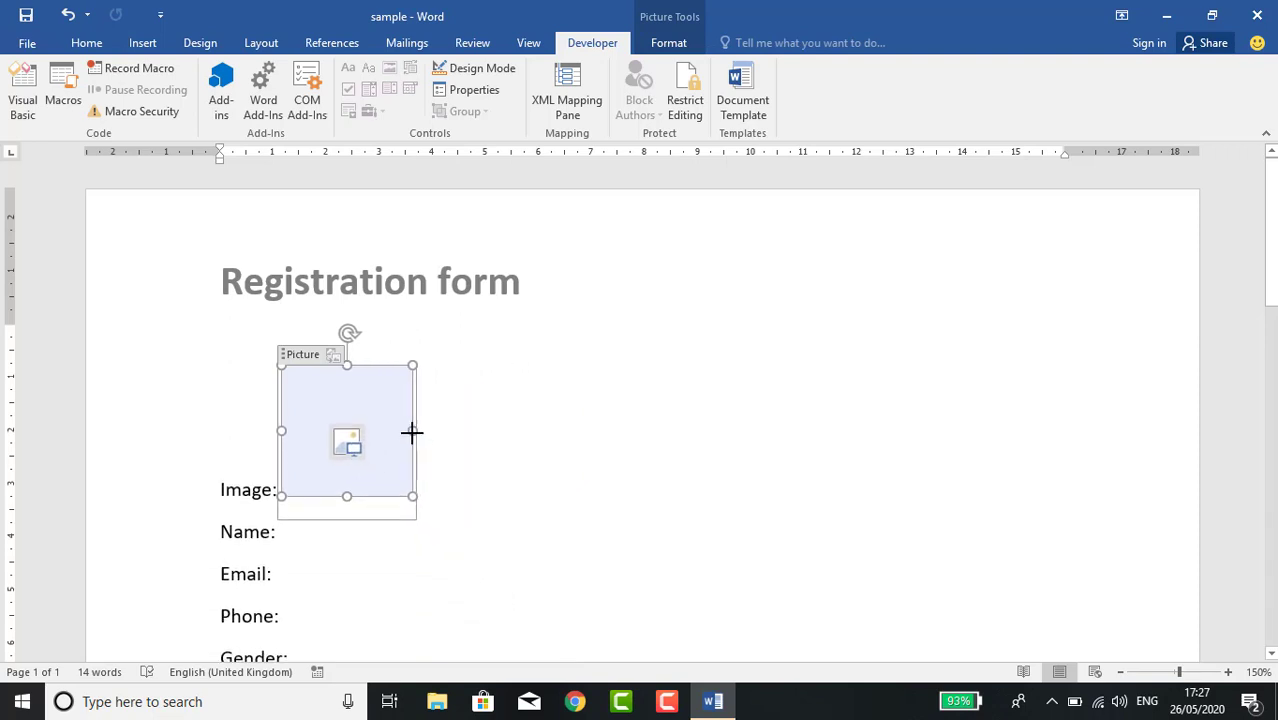
pyautogui.click(601, 479)
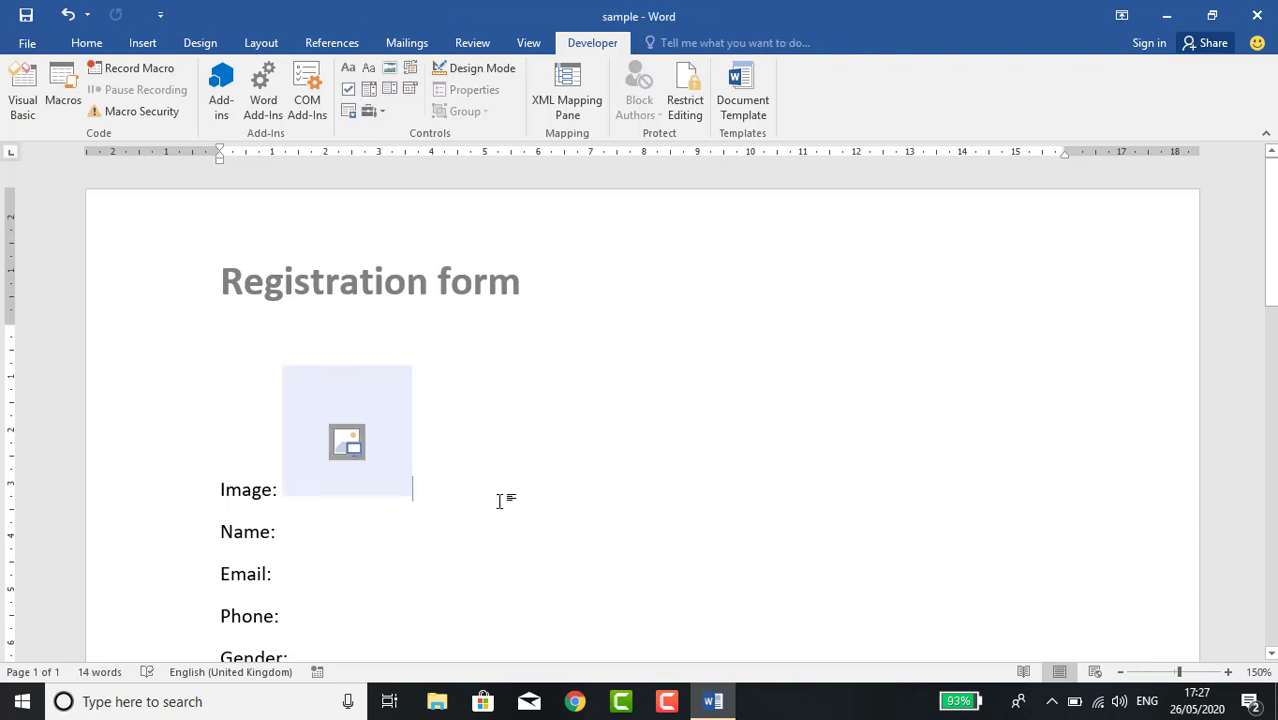
pyautogui.click(296, 532)
# Step: Turn on Design Mode and title the picture placeholder 'attach image'
pyautogui.click(347, 441)
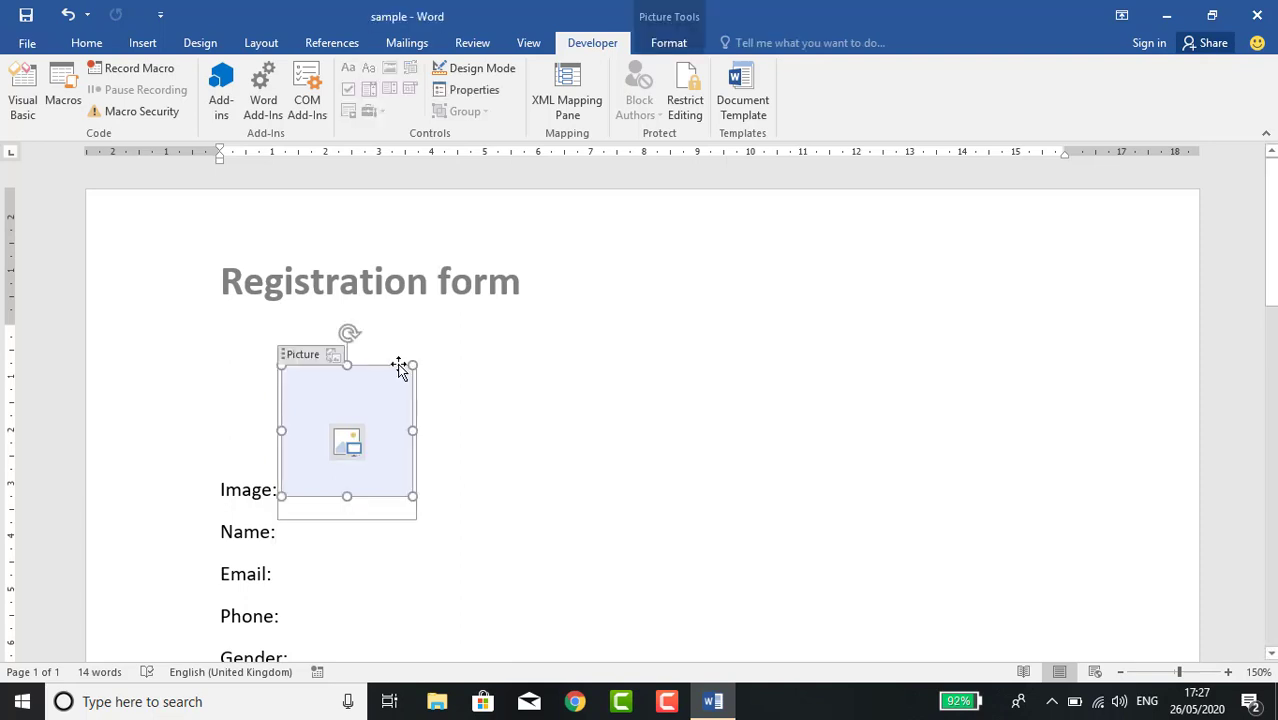
pyautogui.click(489, 78)
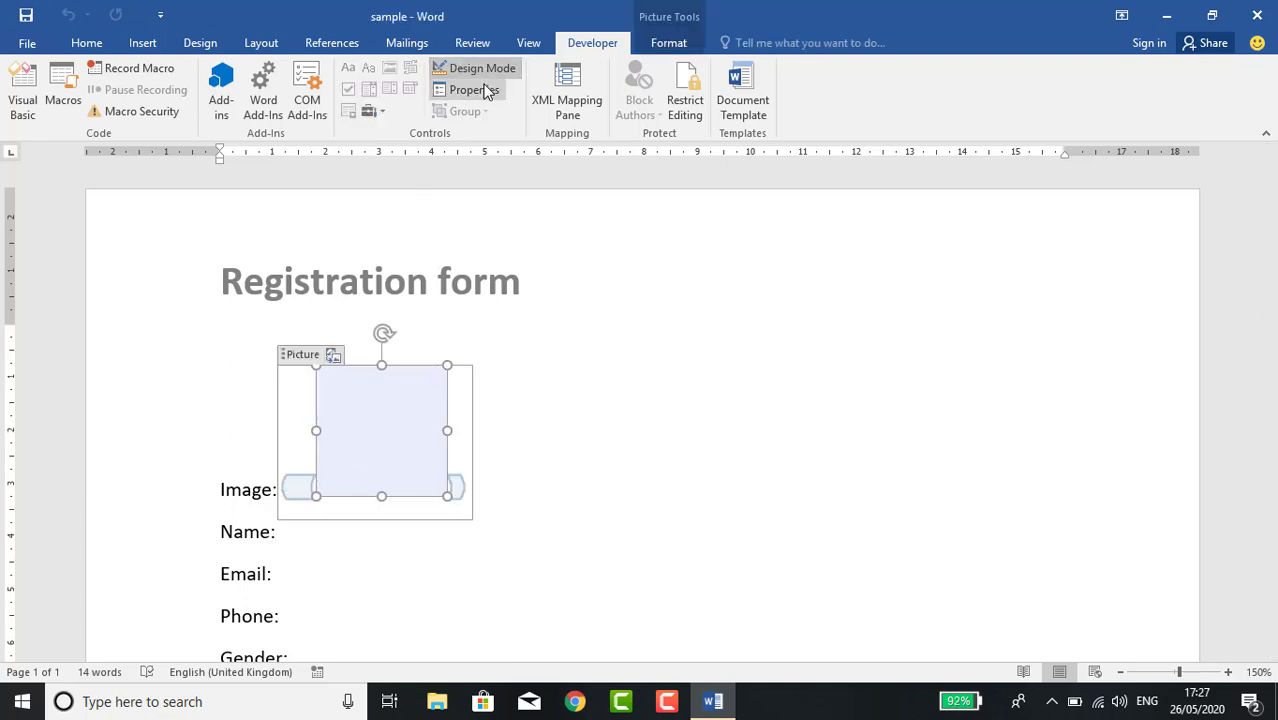
pyautogui.click(484, 92)
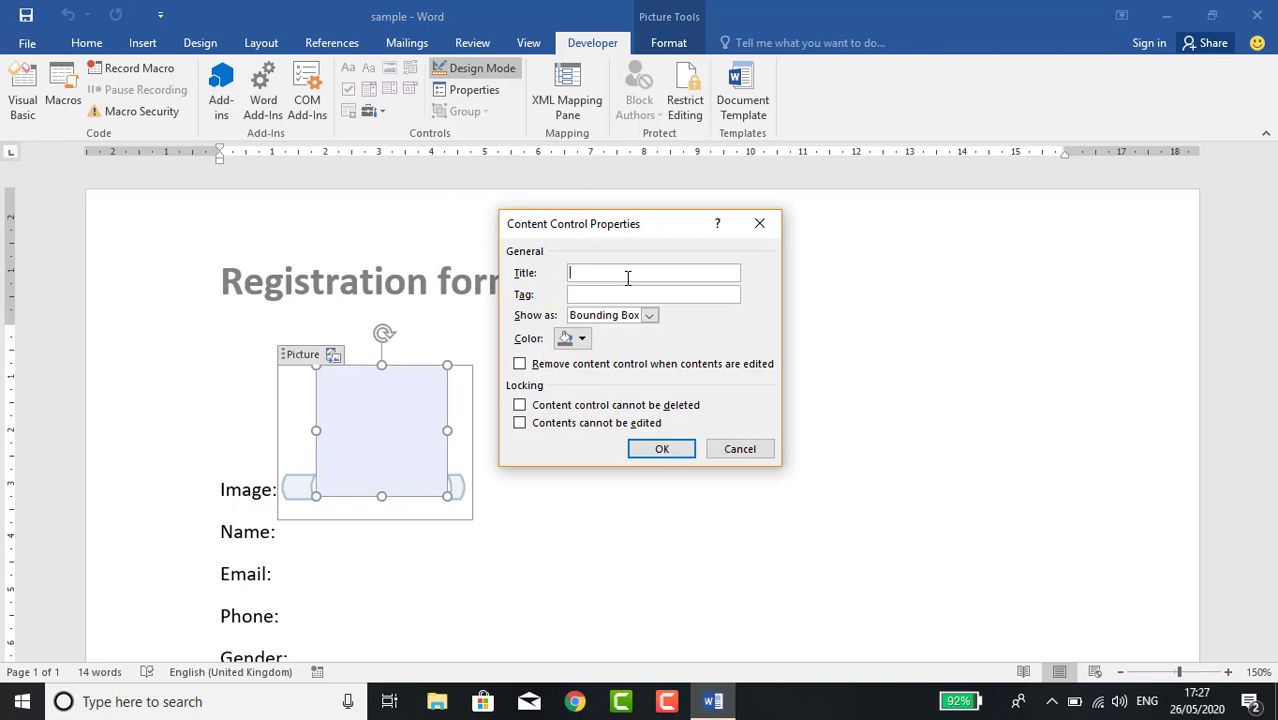
pyautogui.write('a')
pyautogui.write('ttach image')
pyautogui.click(643, 451)
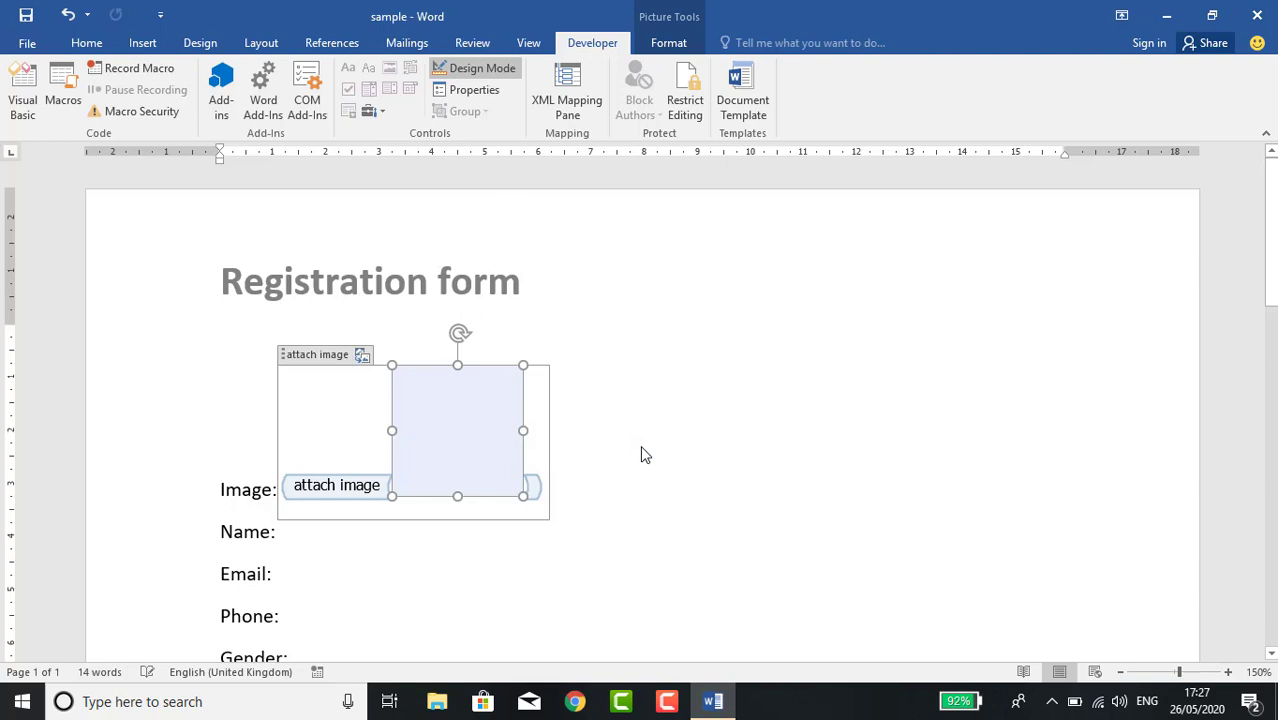
pyautogui.click(544, 561)
pyautogui.doubleClick(304, 530)
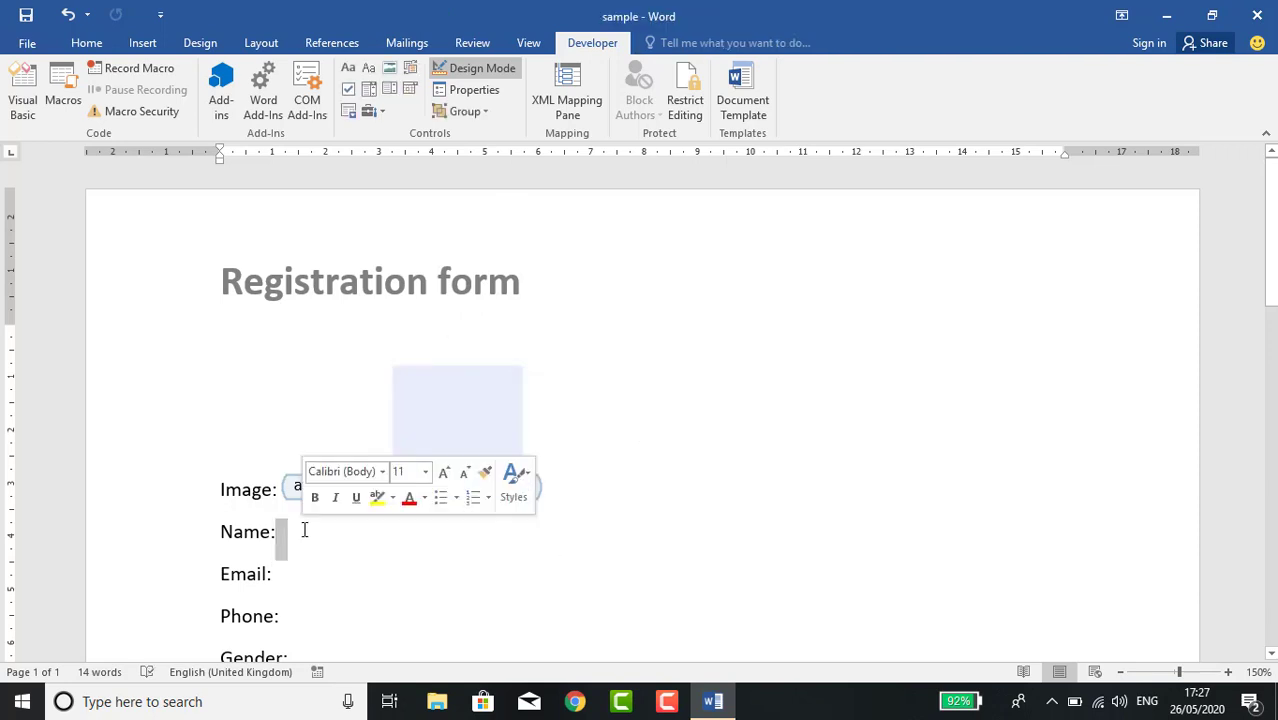
pyautogui.click(303, 530)
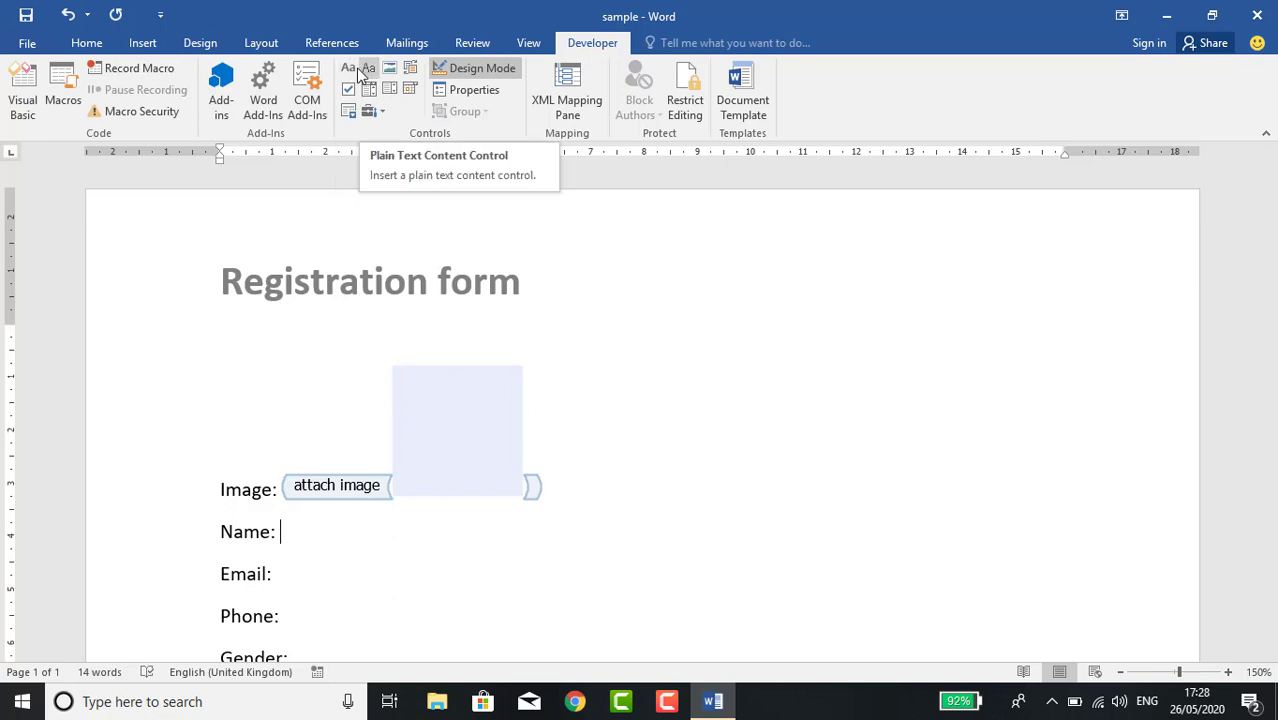
# Step: Add a plain-text field after Name: titled 'type name here'
pyautogui.click(350, 70)
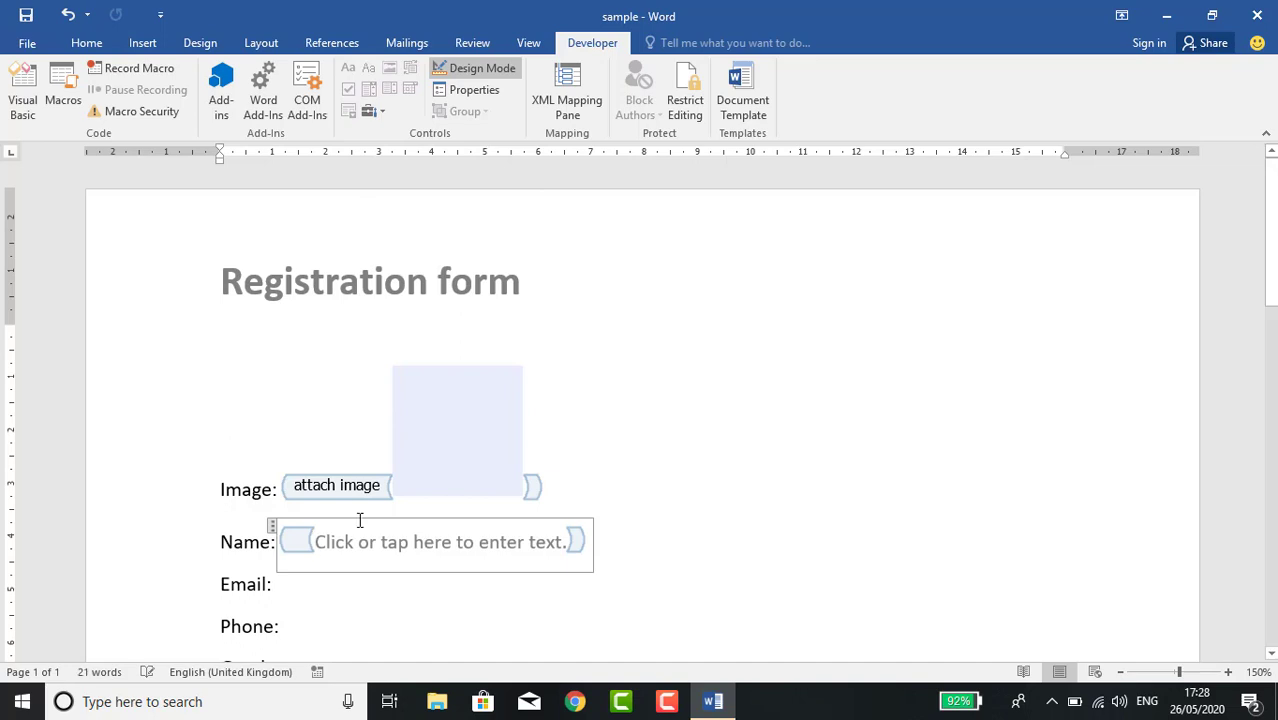
pyautogui.click(475, 90)
pyautogui.write('typ')
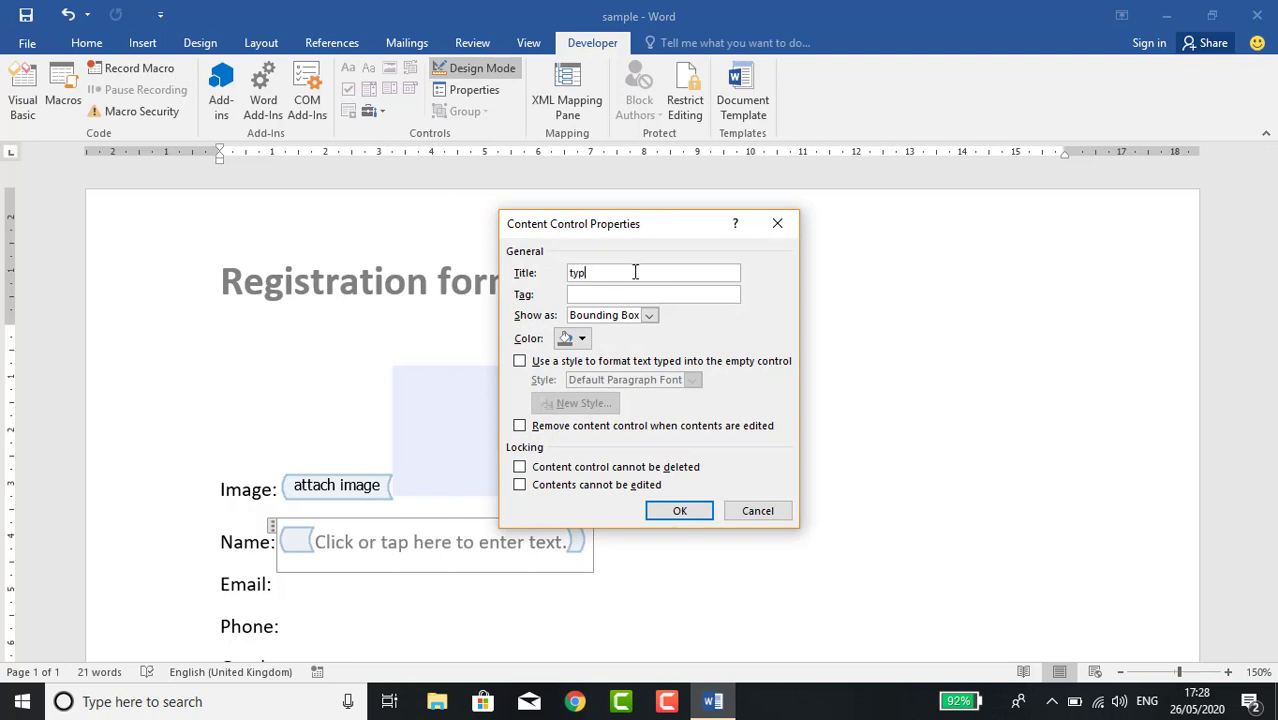
pyautogui.write('e ')
pyautogui.write('nam')
pyautogui.write('e here')
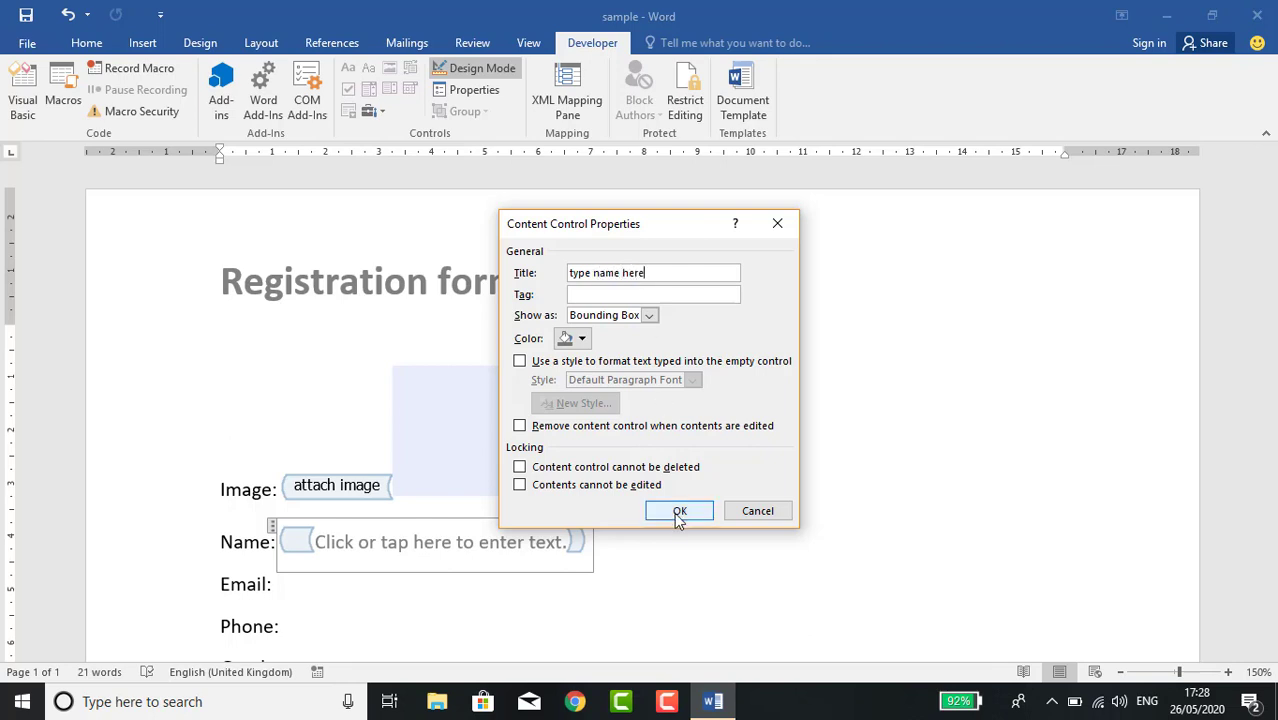
pyautogui.click(680, 512)
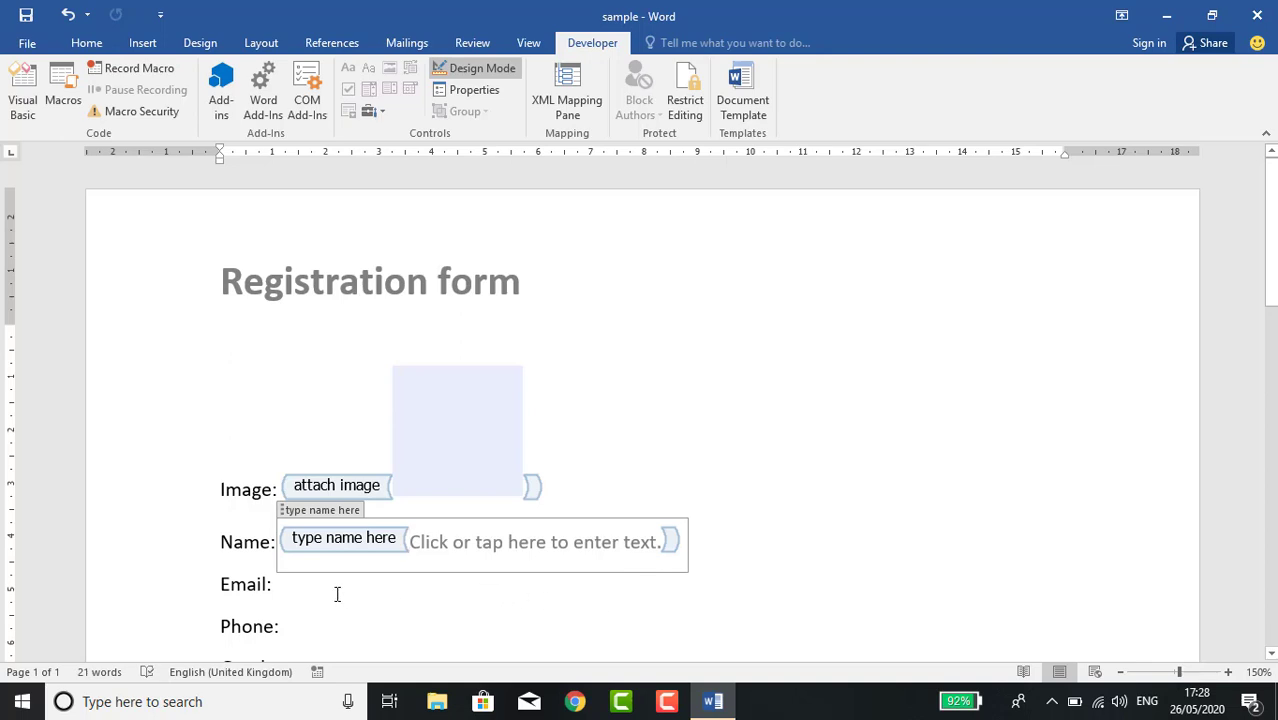
# Step: Add a plain-text field after Email: titled 'type here'
pyautogui.click(323, 588)
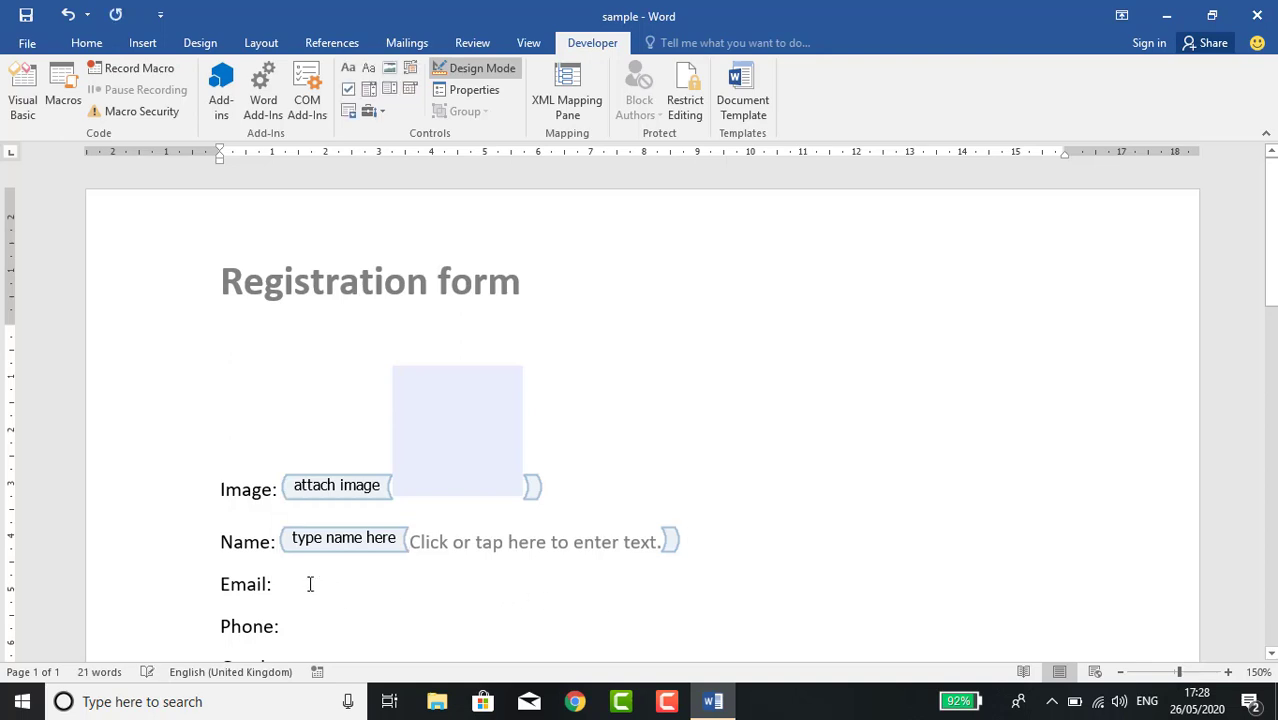
pyautogui.click(368, 68)
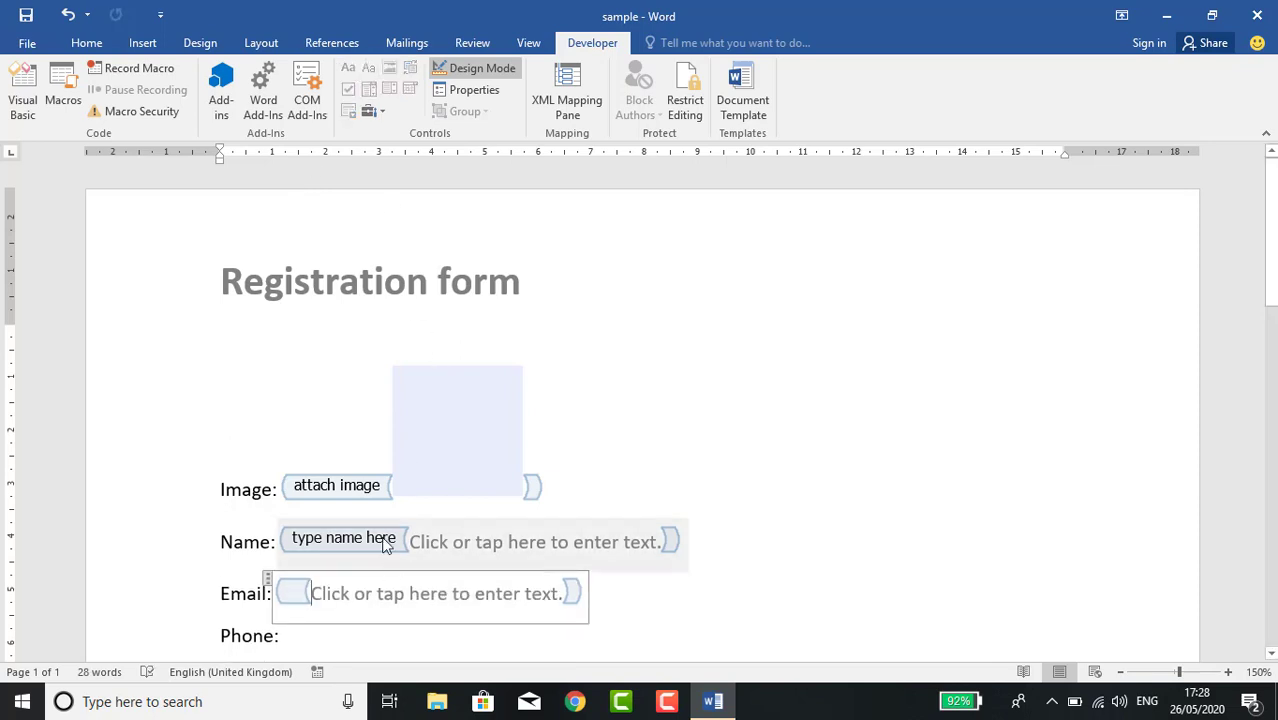
pyautogui.click(478, 92)
pyautogui.write('ty')
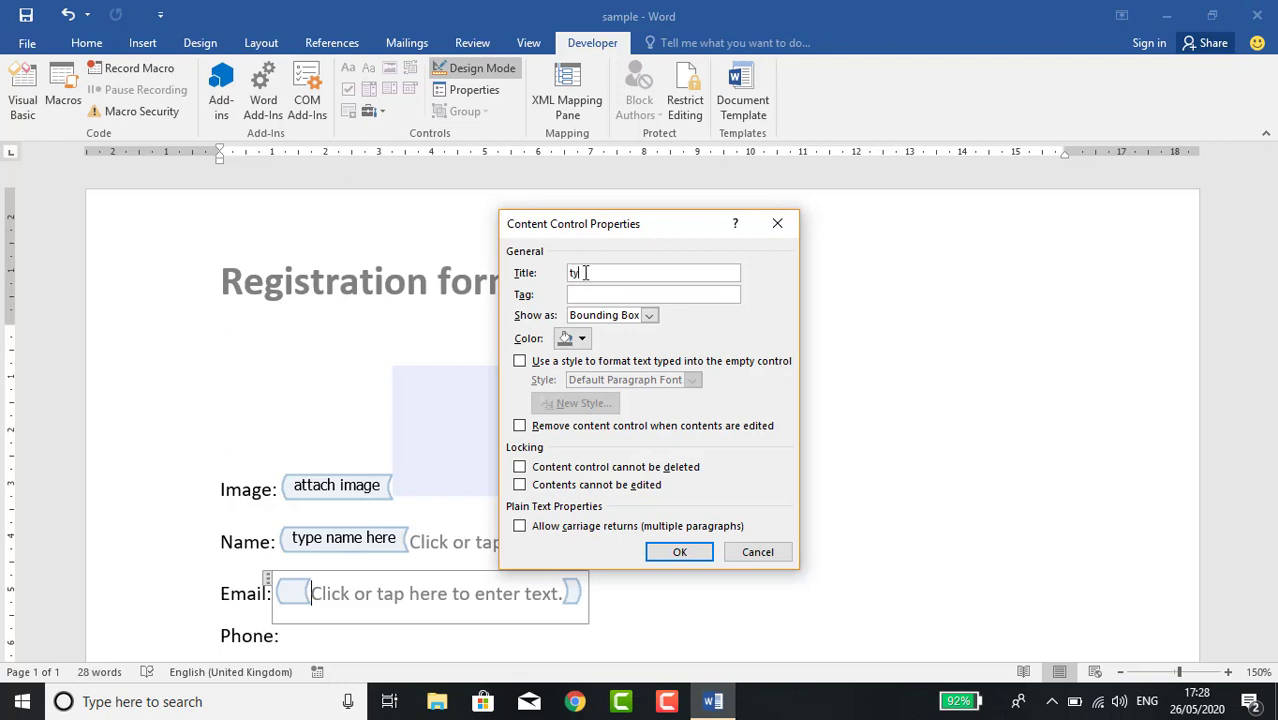
pyautogui.write('pe here')
pyautogui.click(684, 552)
# Step: Add a plain-text field after Phone: titled 'type mobile no. here'
pyautogui.scroll(-1, 645, 566)
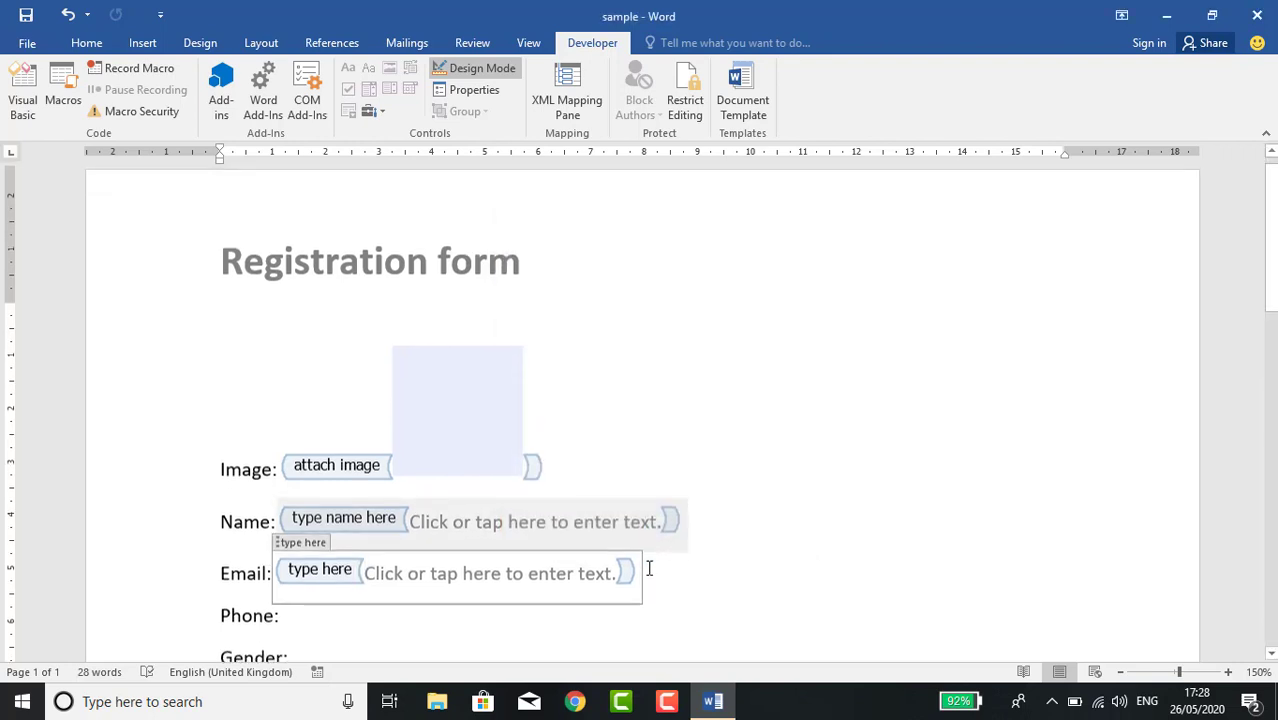
pyautogui.scroll(-1, 645, 568)
pyautogui.click(318, 589)
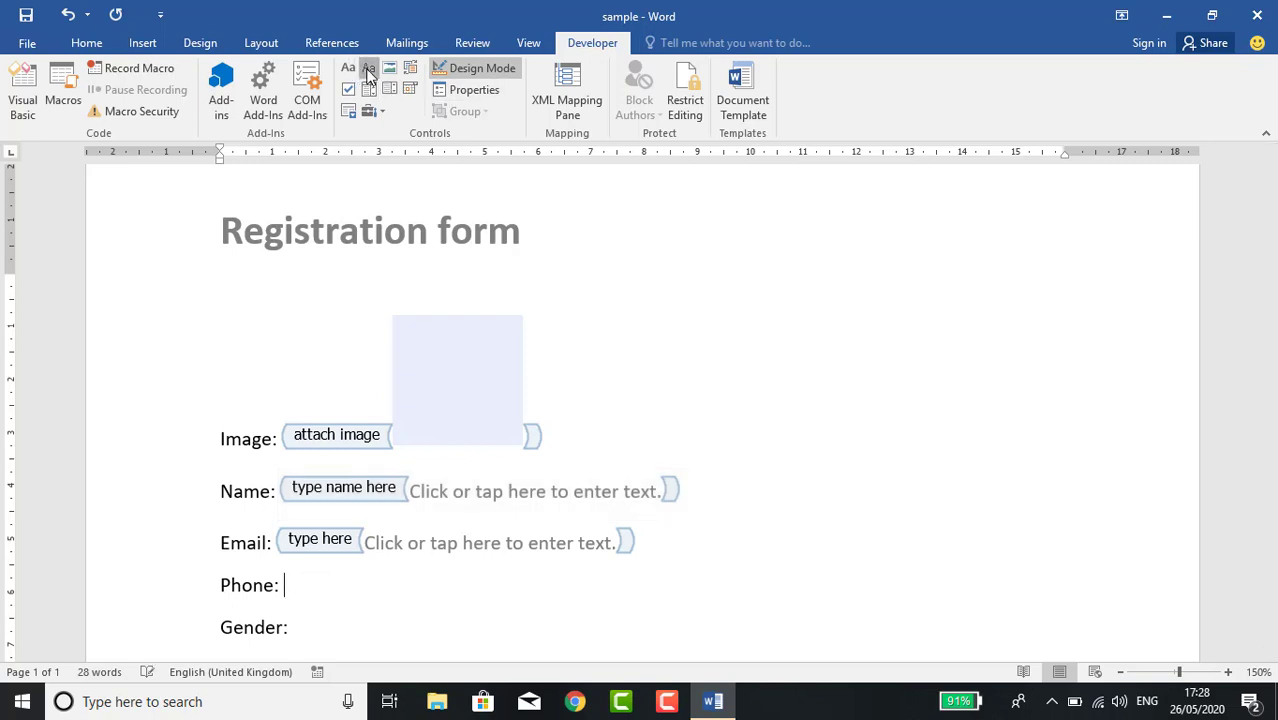
pyautogui.click(368, 70)
pyautogui.click(499, 99)
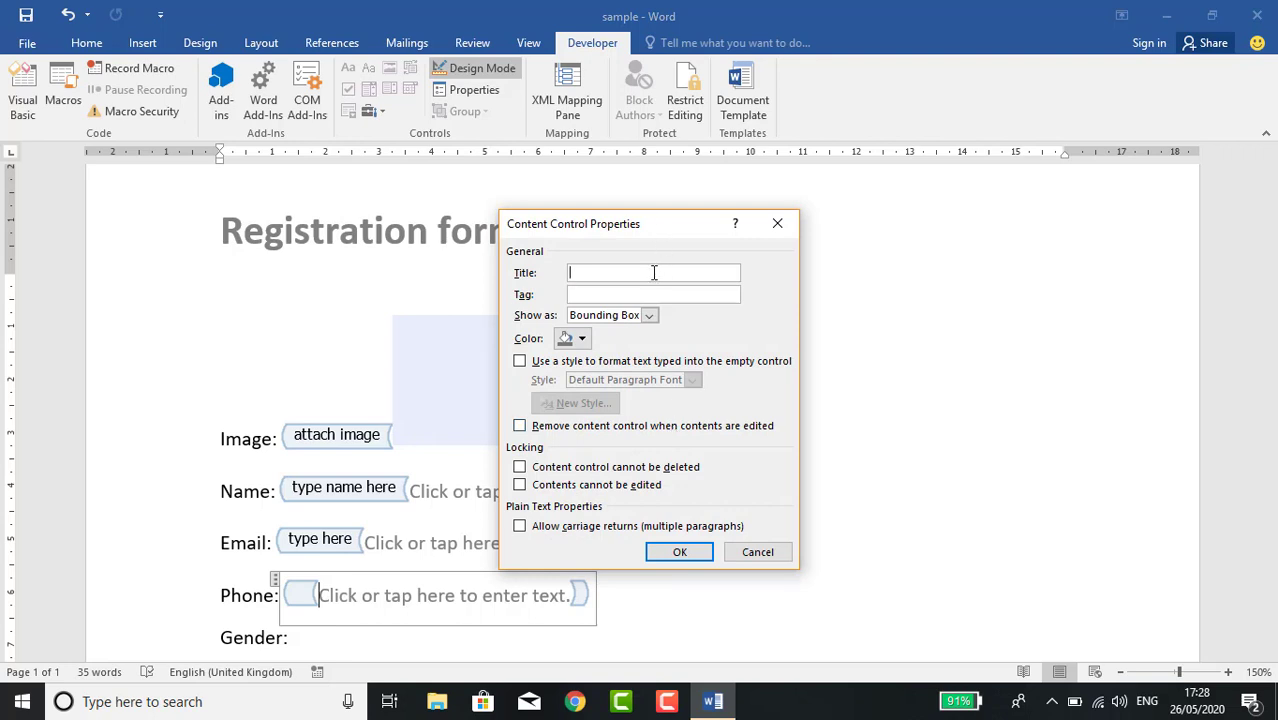
pyautogui.write('type mobile no. here')
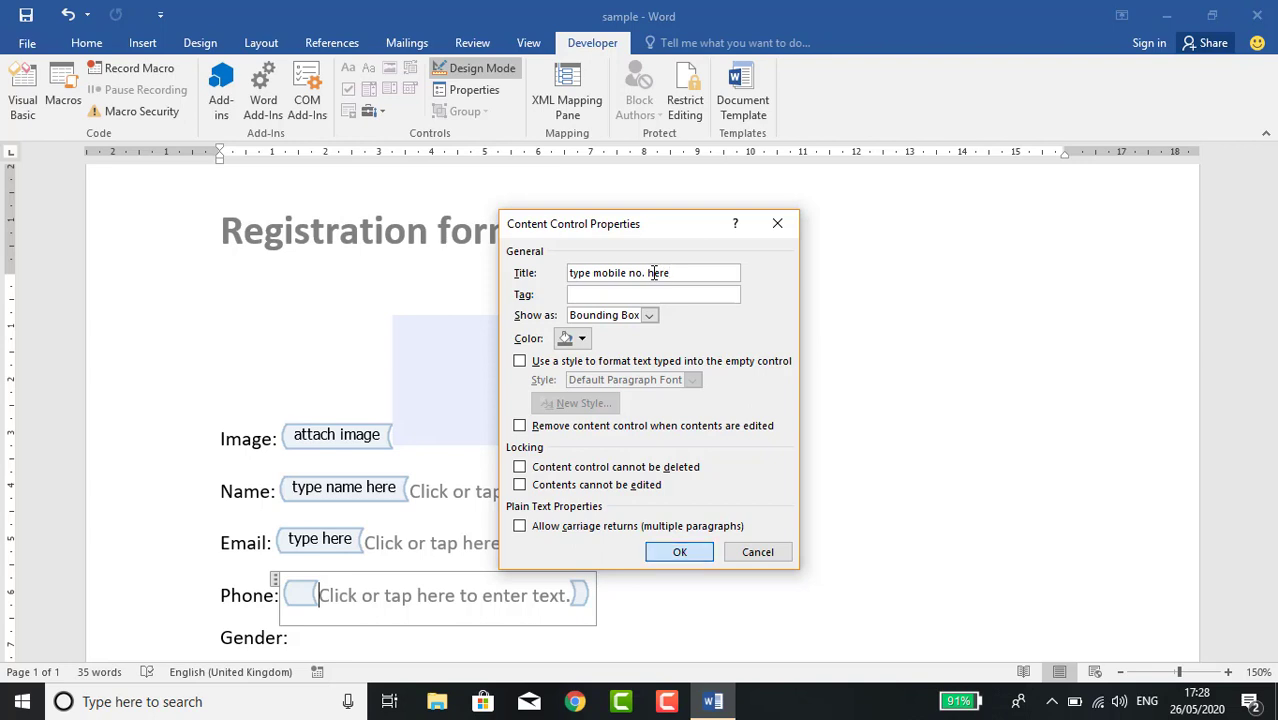
pyautogui.press('Return')
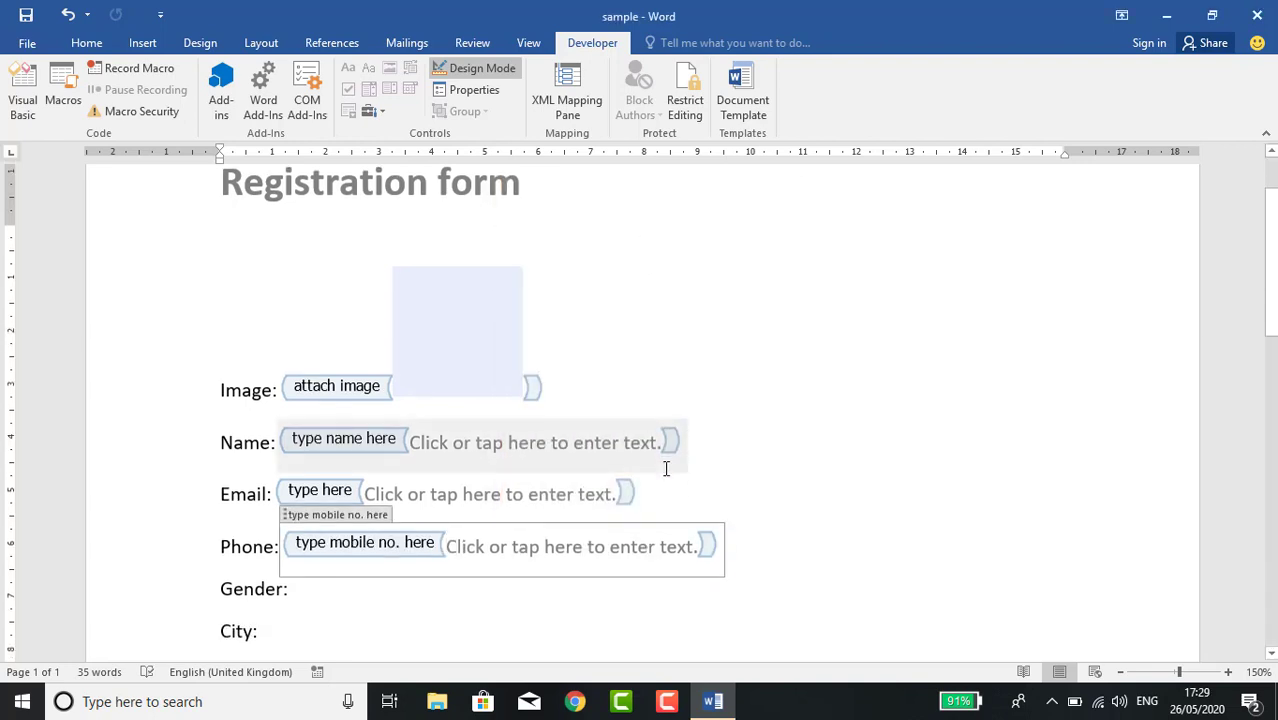
pyautogui.scroll(-1, 308, 584)
pyautogui.click(305, 569)
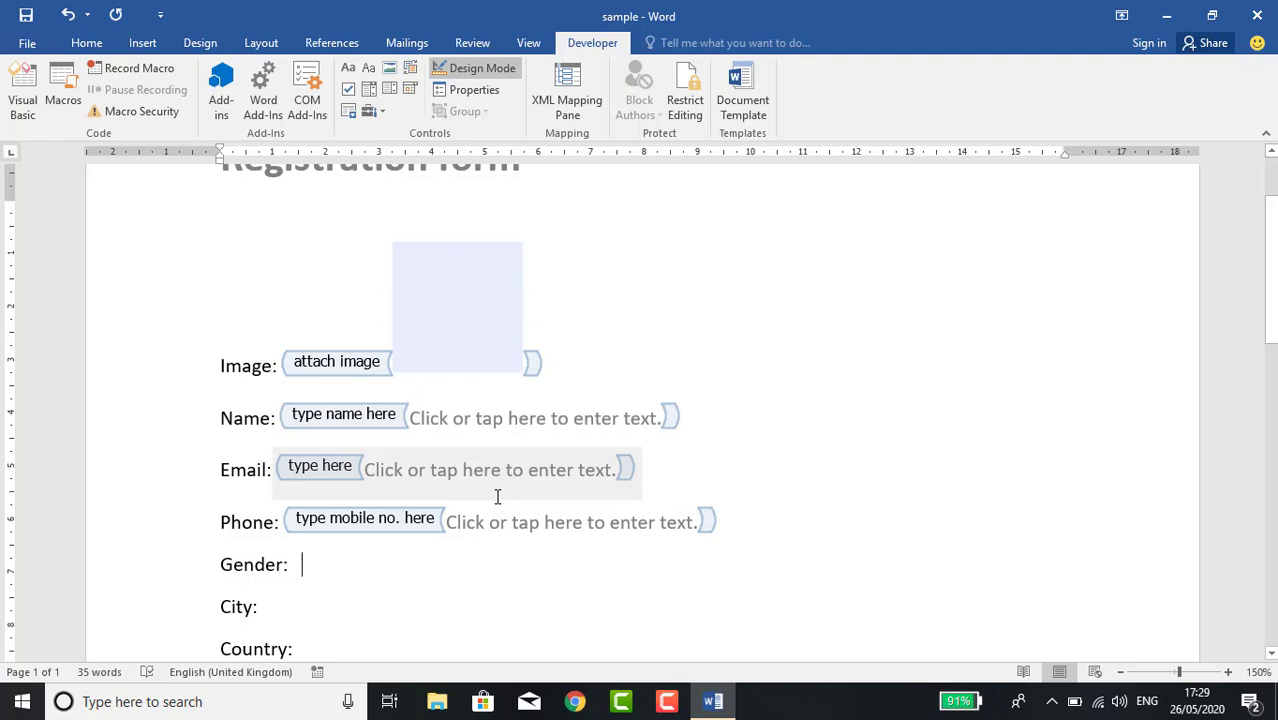
# Step: Insert a drop-down list after Gender: and add Male as its first choice
pyautogui.click(390, 95)
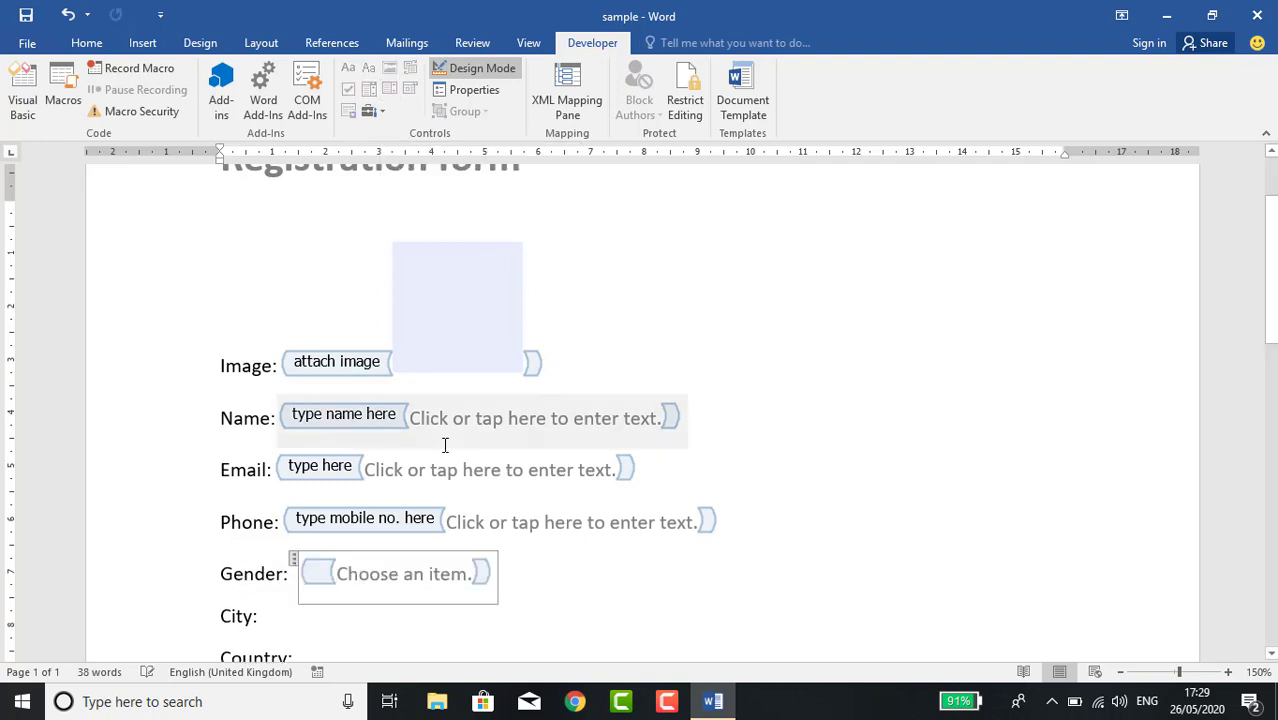
pyautogui.click(462, 90)
pyautogui.write('type here')
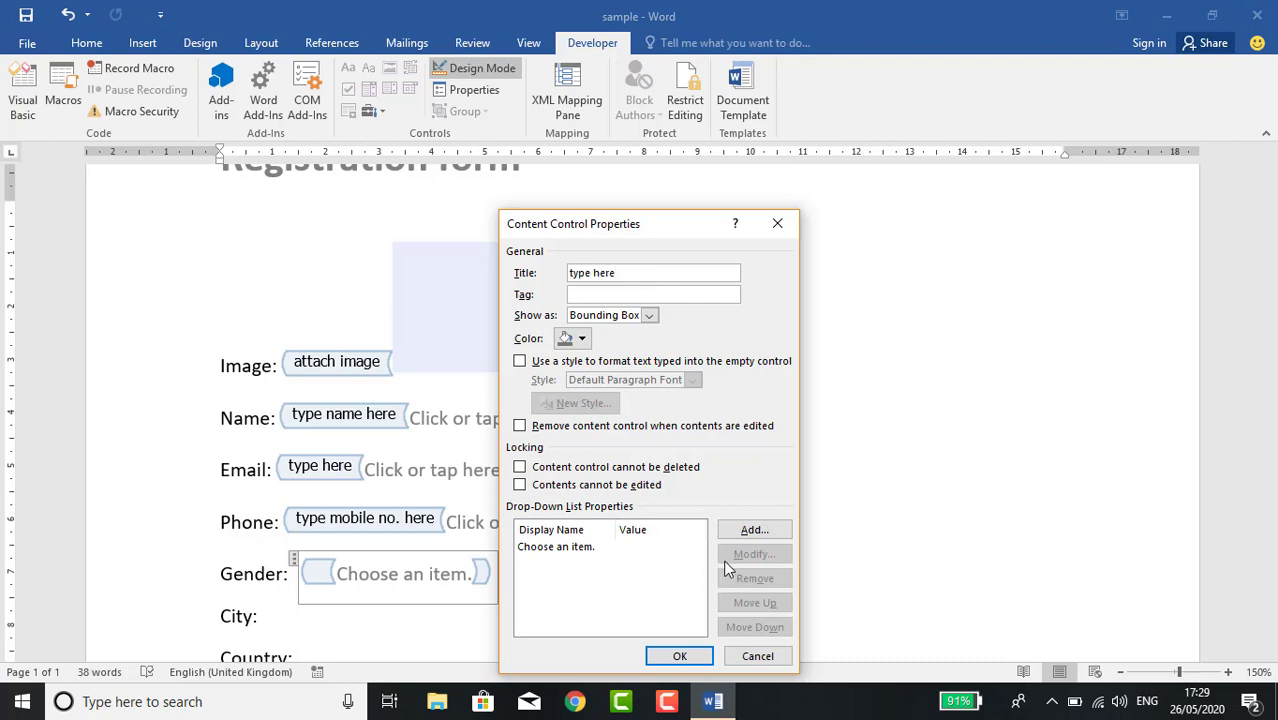
pyautogui.click(743, 530)
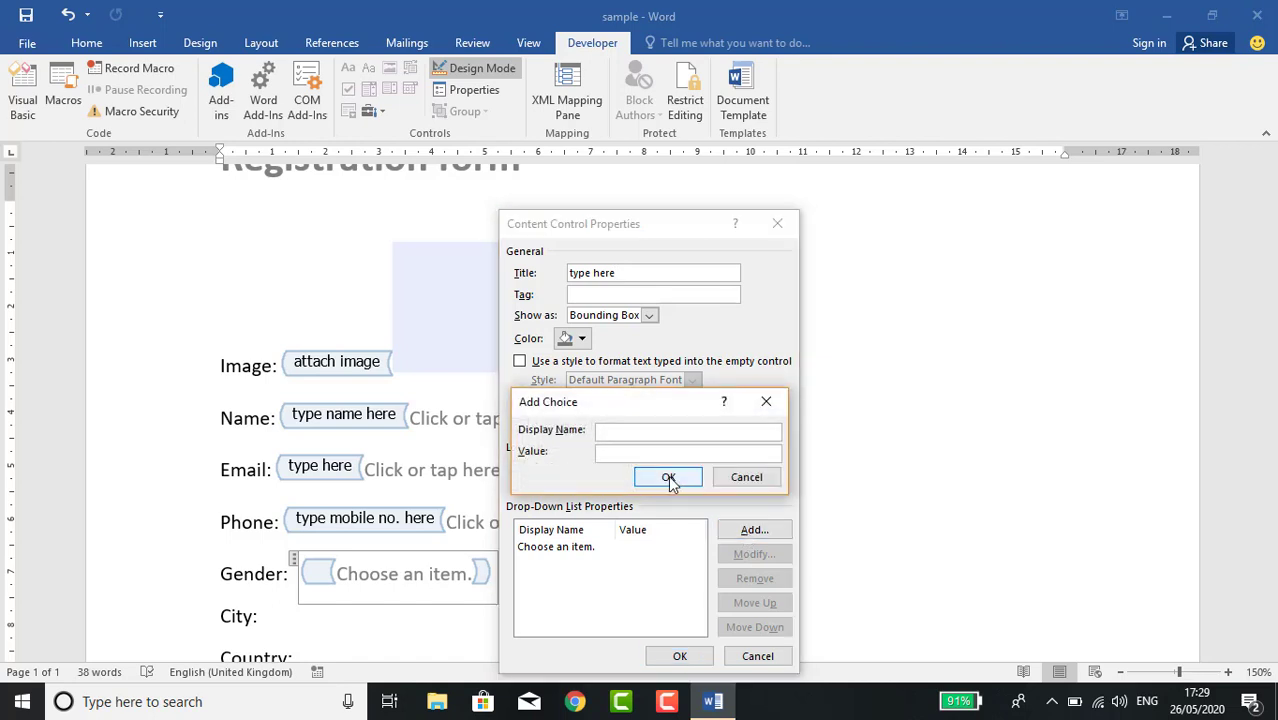
pyautogui.write('M')
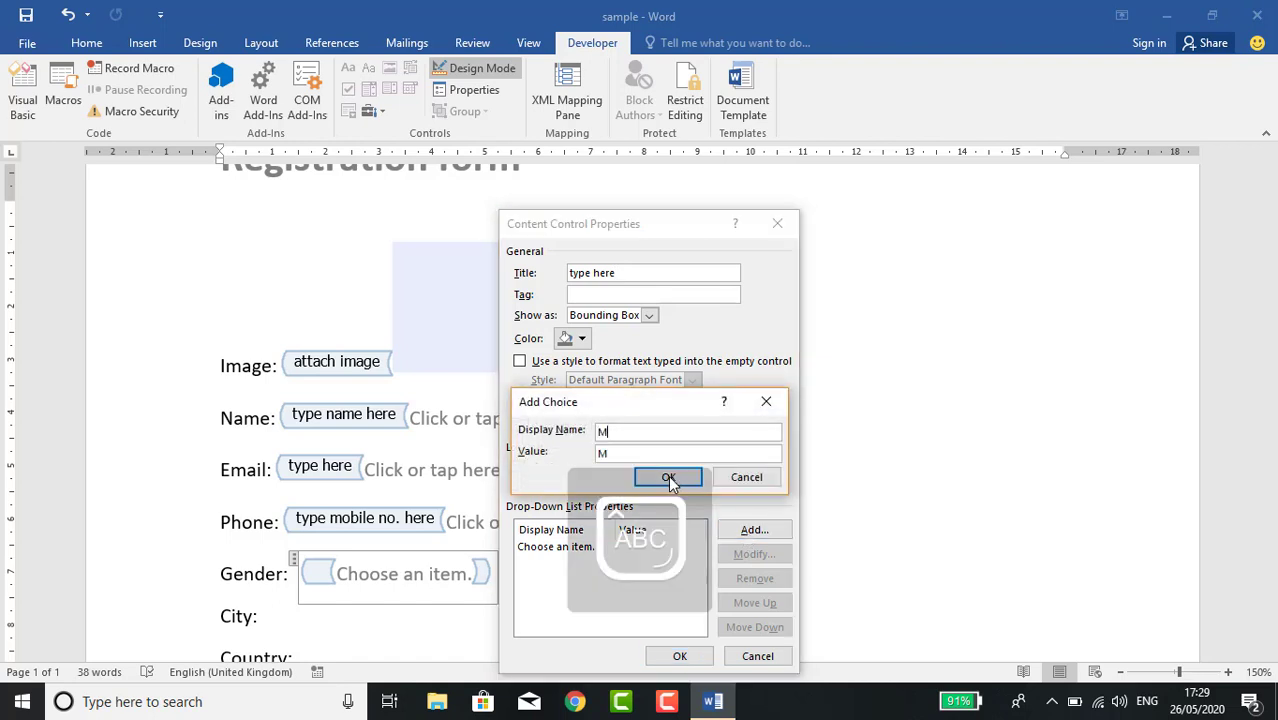
pyautogui.write('ale')
pyautogui.click(669, 477)
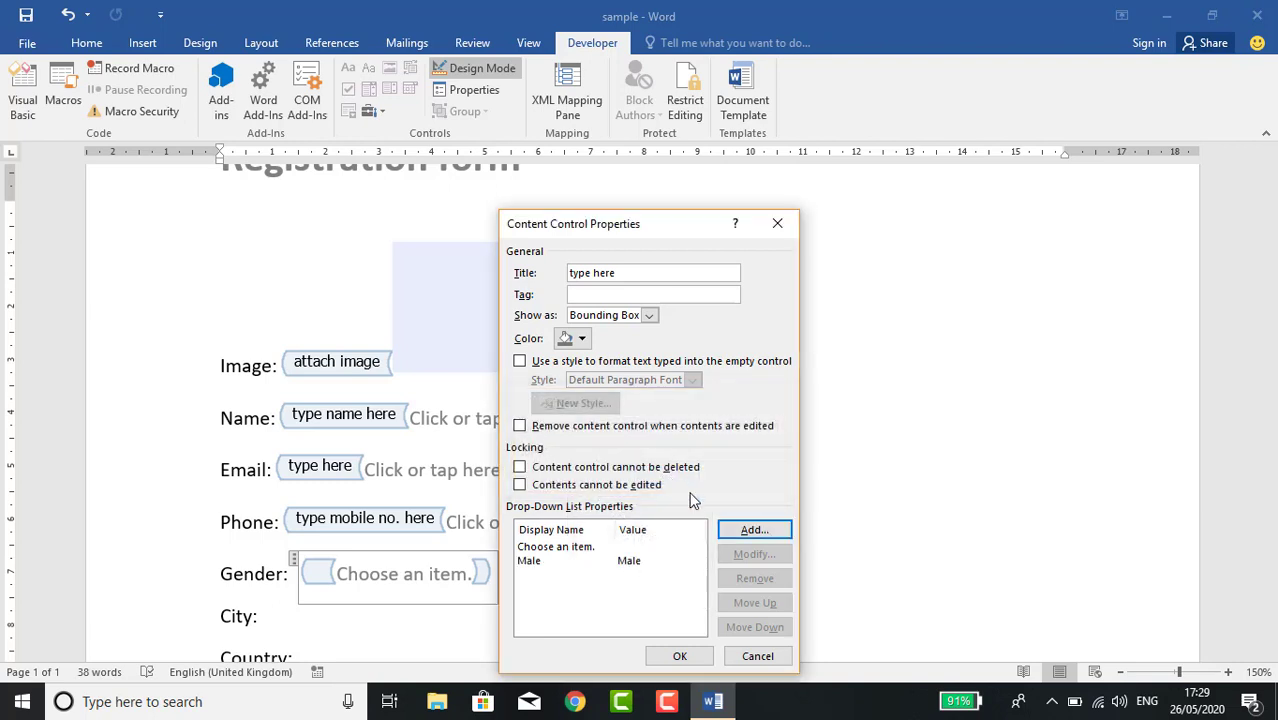
# Step: Add Female and transgender choices and apply the Gender drop-down settings
pyautogui.click(750, 535)
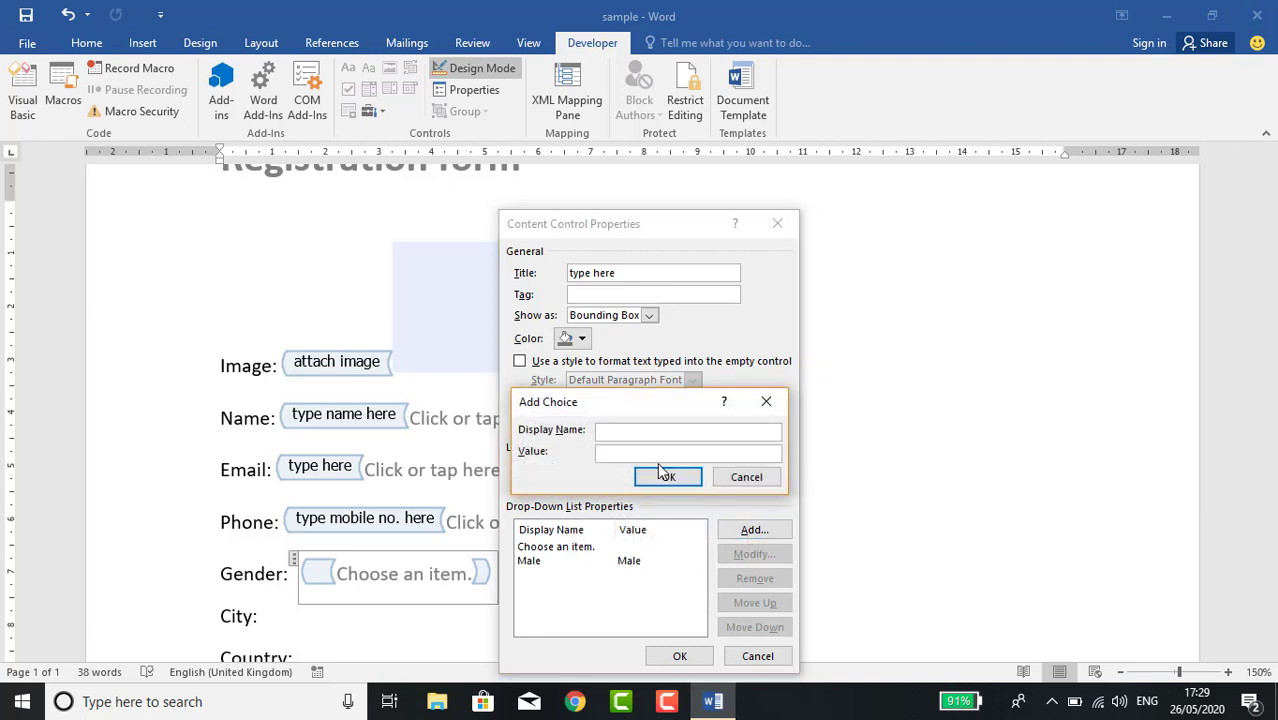
pyautogui.write('F')
pyautogui.press('capslock')
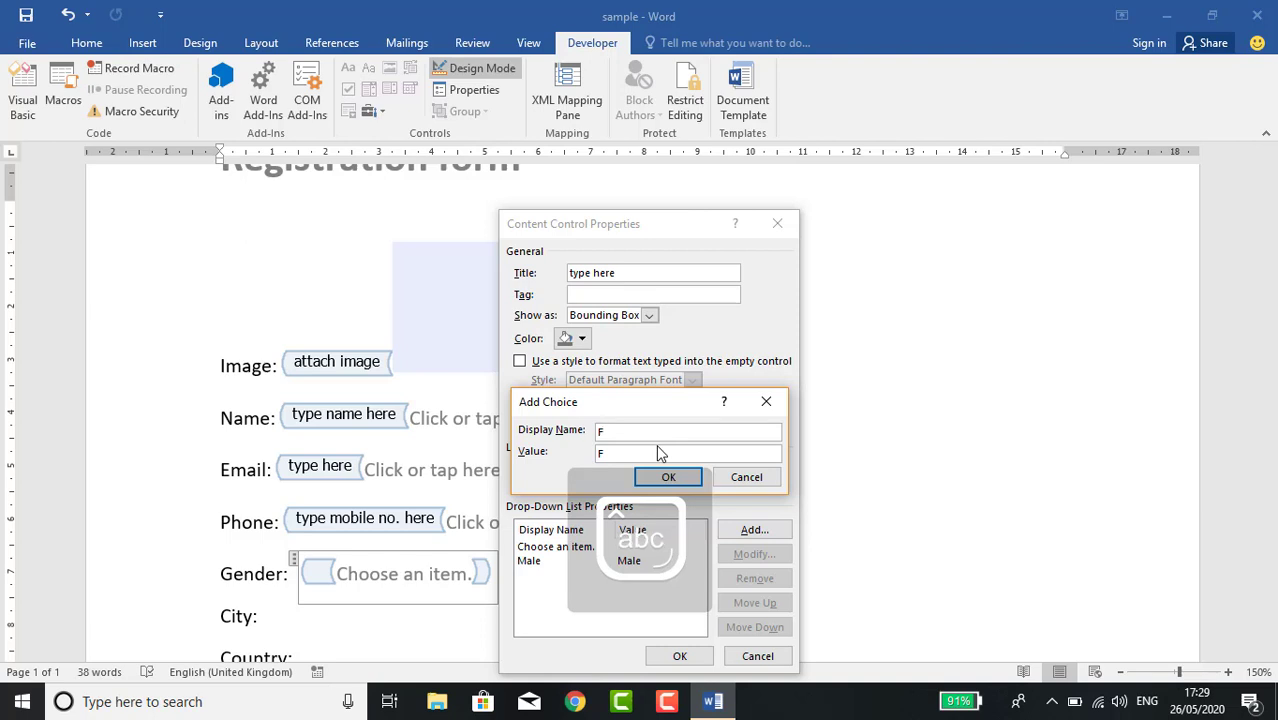
pyautogui.write('male')
pyautogui.press('Return')
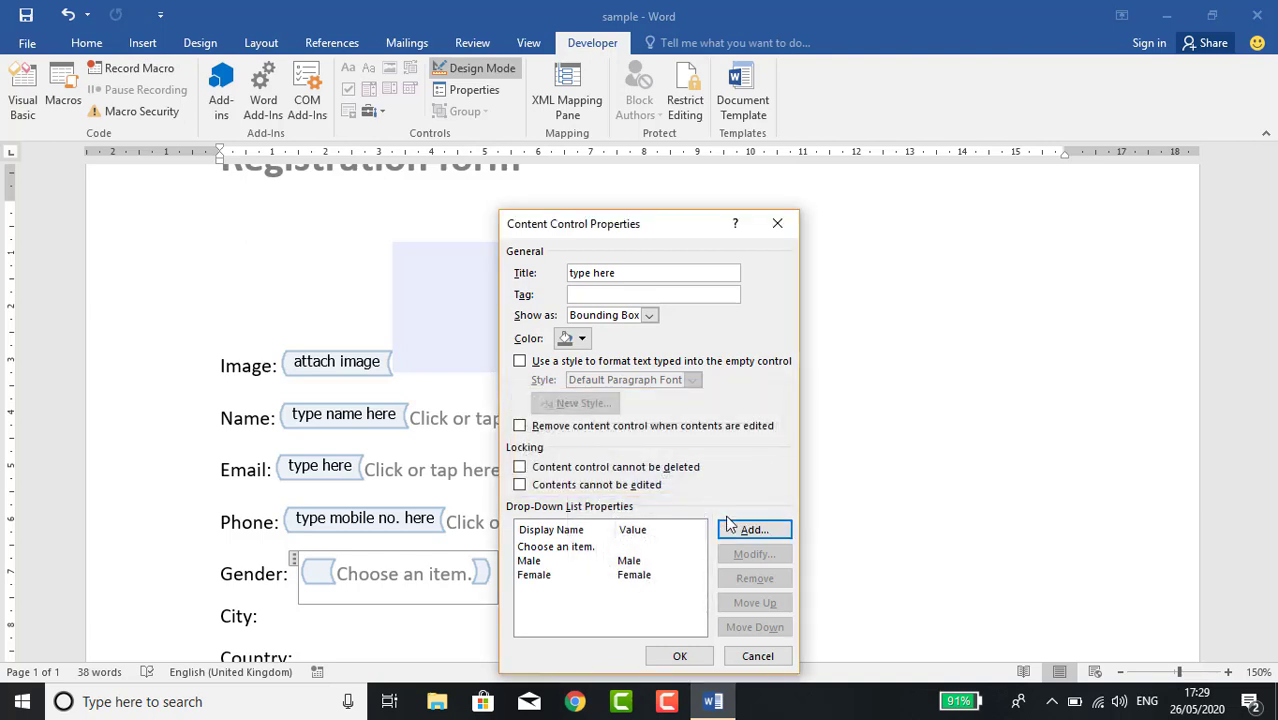
pyautogui.click(737, 530)
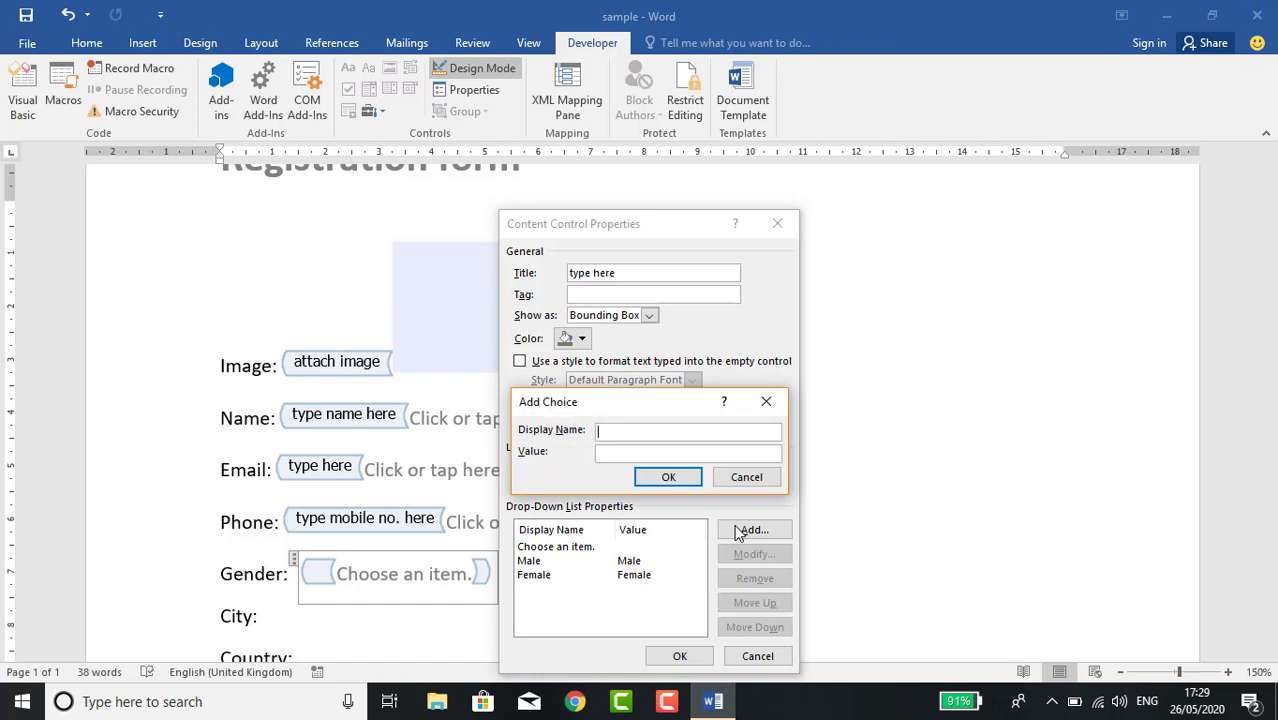
pyautogui.write('trans')
pyautogui.write('gen')
pyautogui.write('der')
pyautogui.press('Return')
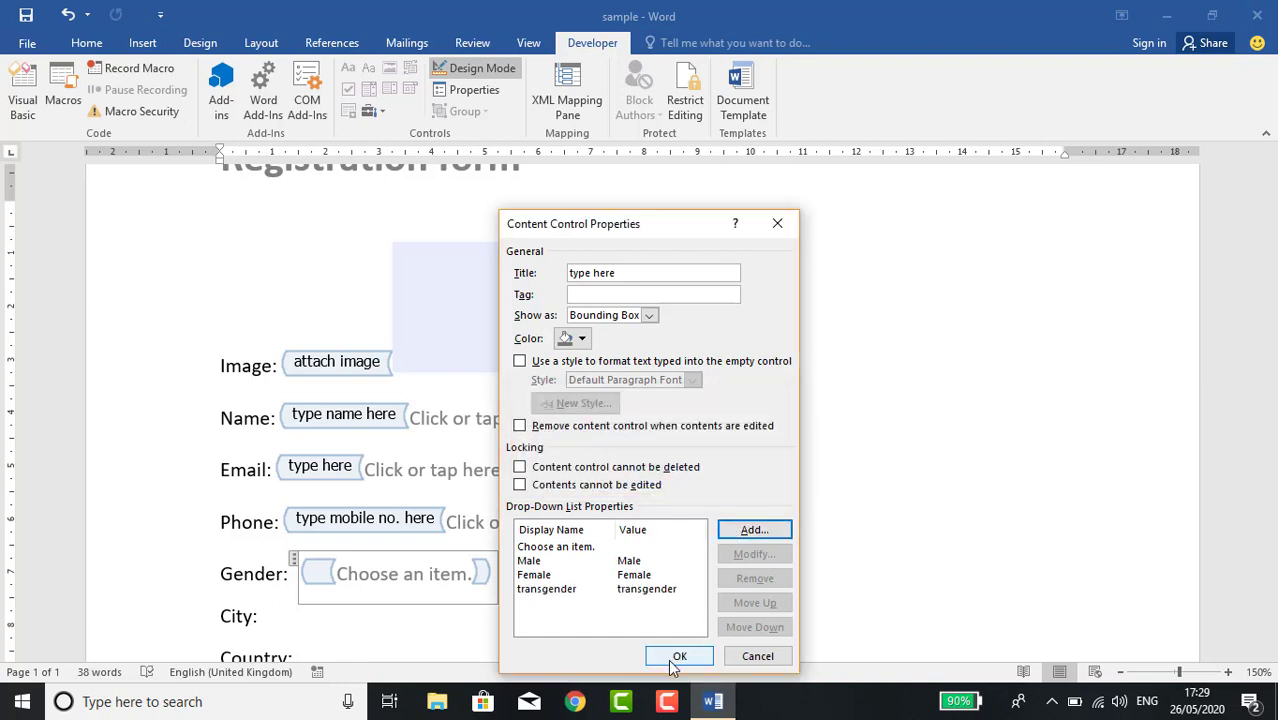
pyautogui.click(677, 657)
# Step: Delete the extra spaces after the City: label
pyautogui.scroll(-1, 549, 643)
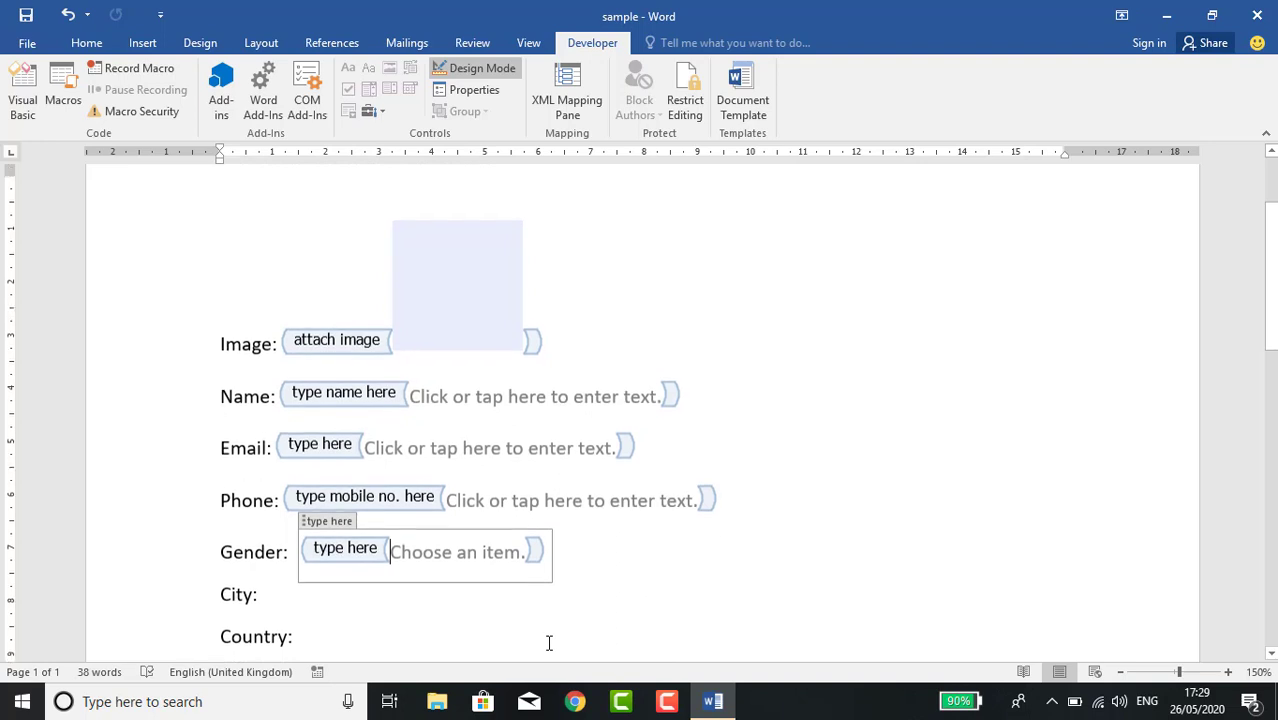
pyautogui.click(280, 566)
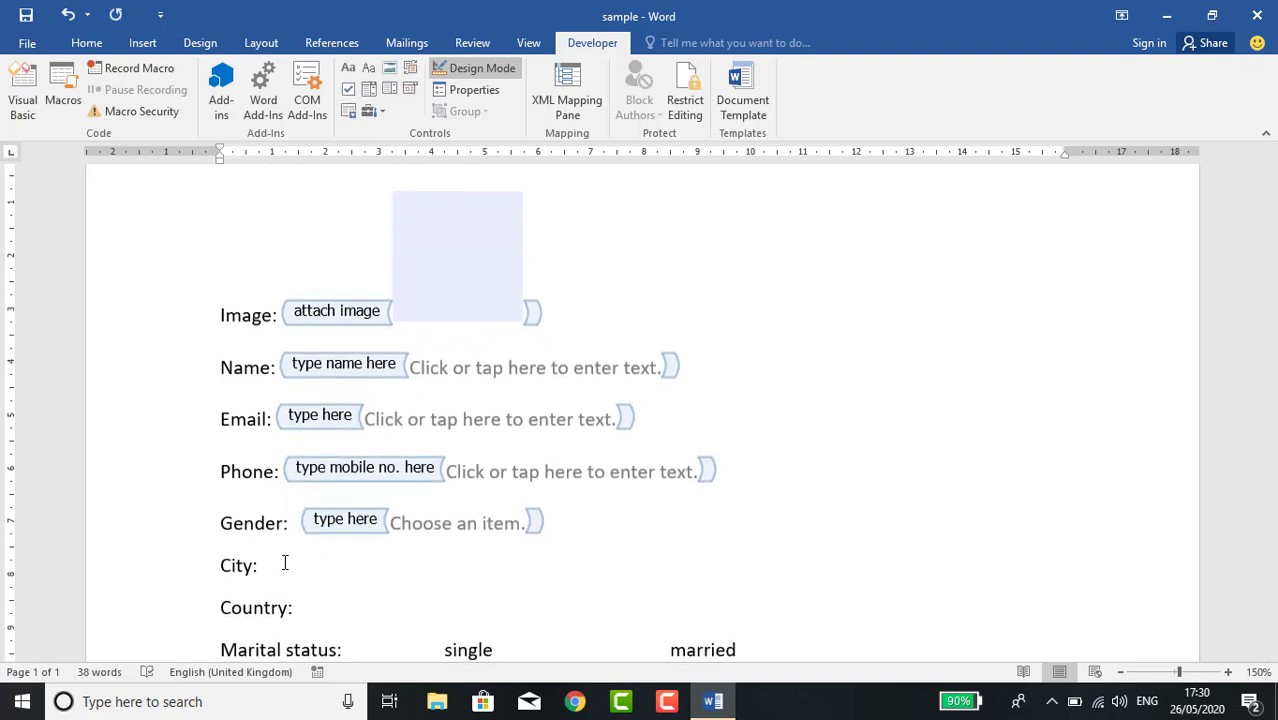
pyautogui.press('BackSpace')
pyautogui.press('BackSpace')
pyautogui.press('BackSpace')
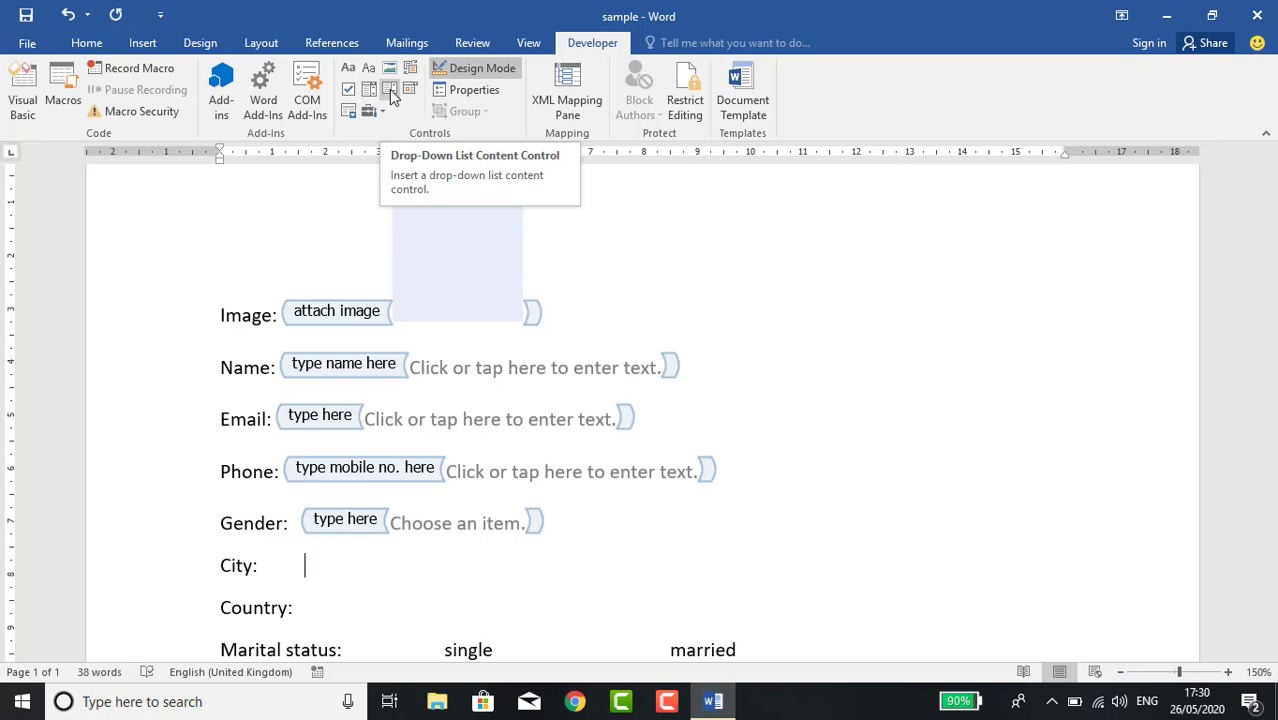
# Step: Insert a drop-down list after City: with udaipur and pune as choices
pyautogui.click(392, 95)
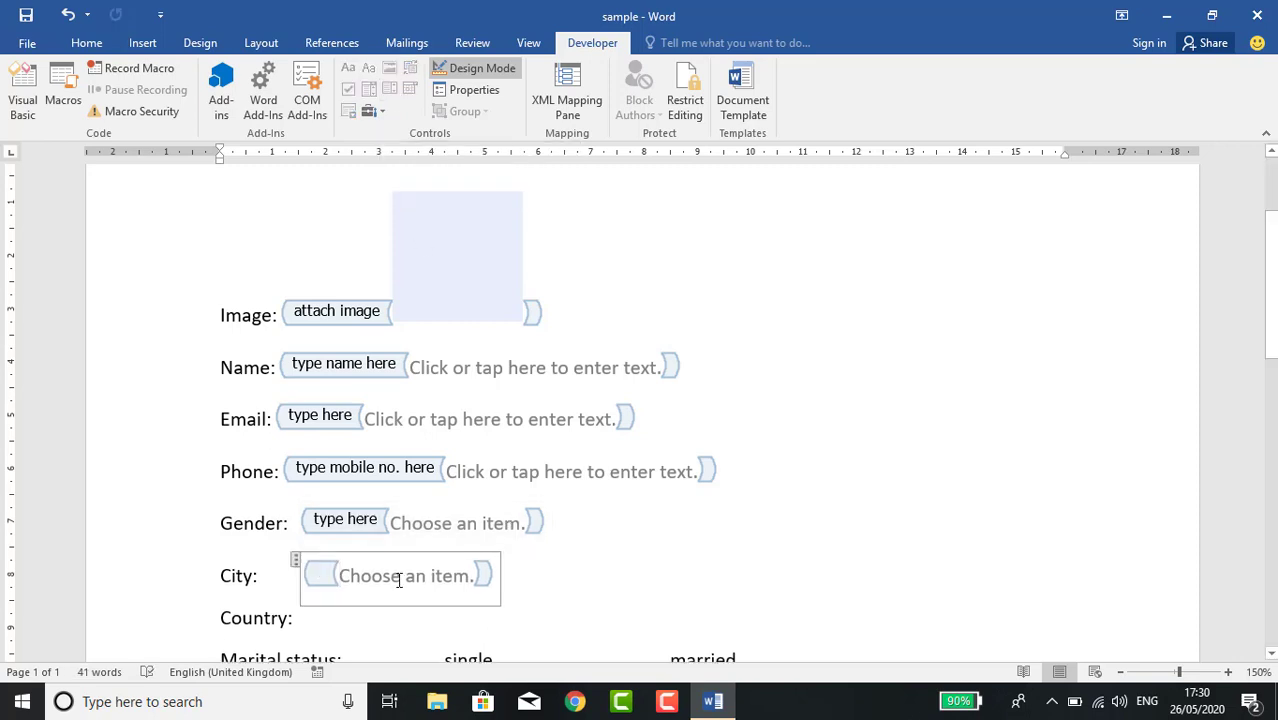
pyautogui.click(488, 92)
pyautogui.write('type city')
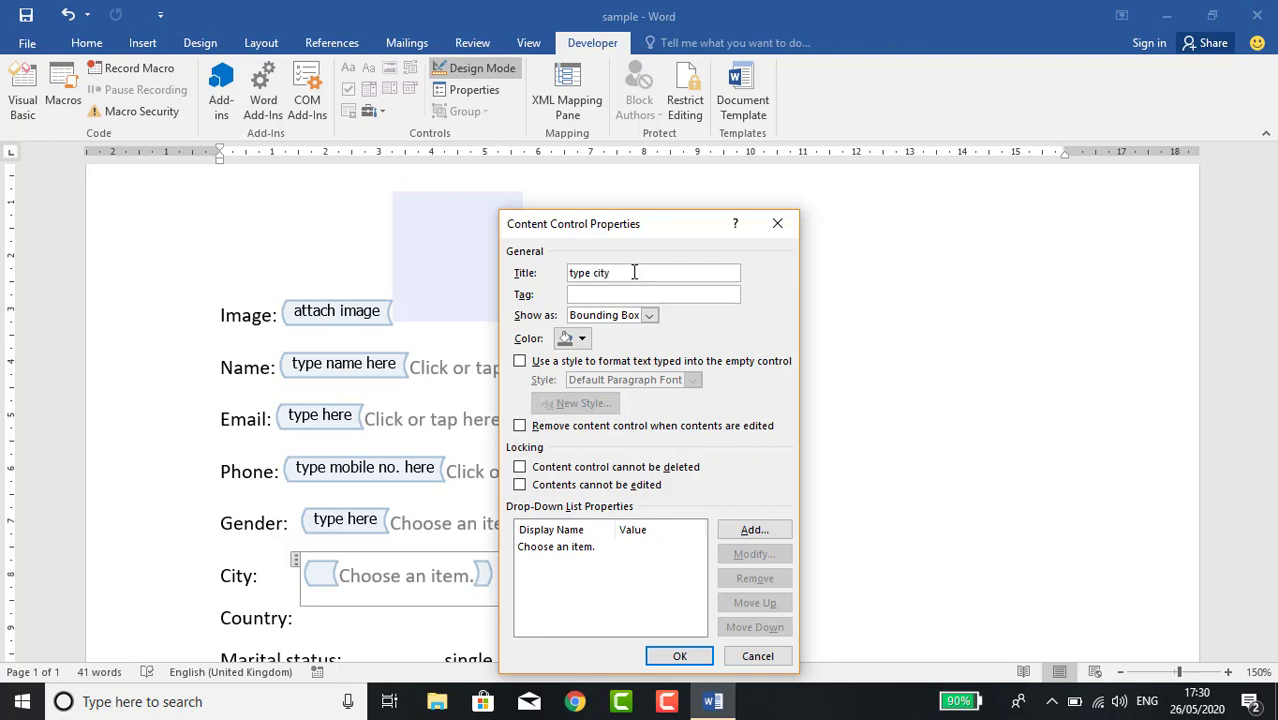
pyautogui.click(731, 531)
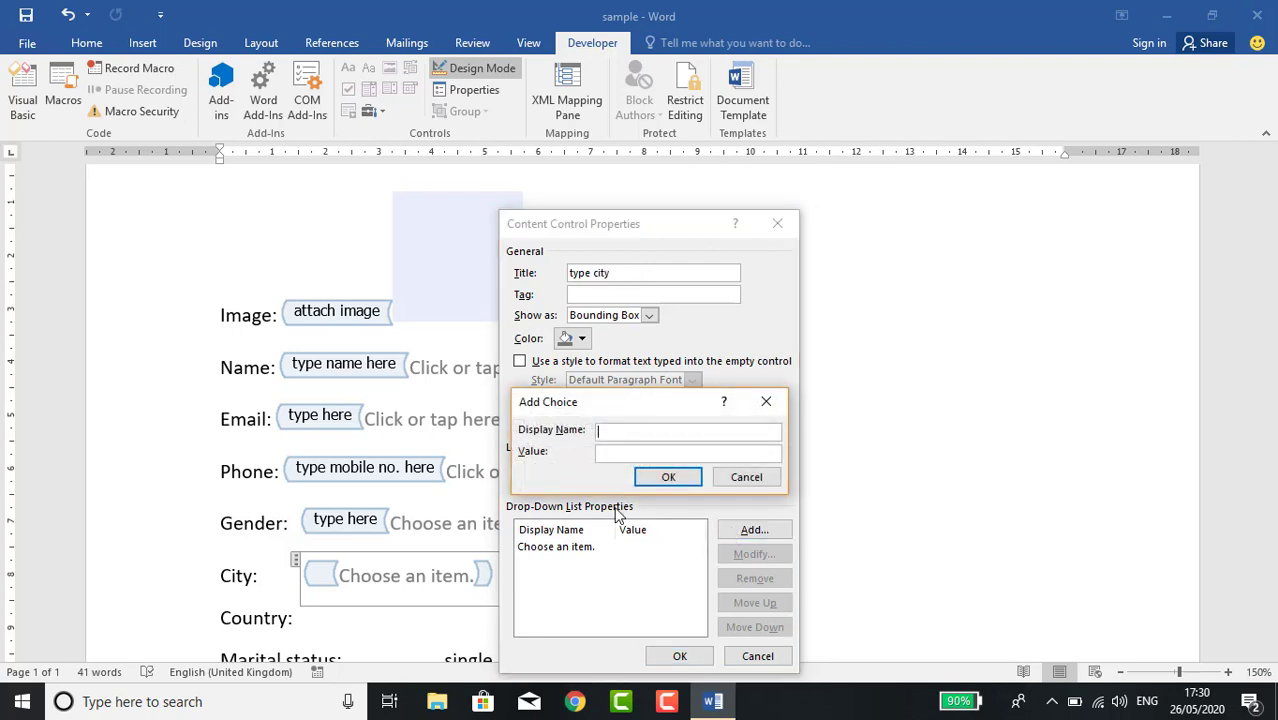
pyautogui.write('ud')
pyautogui.write('aipur')
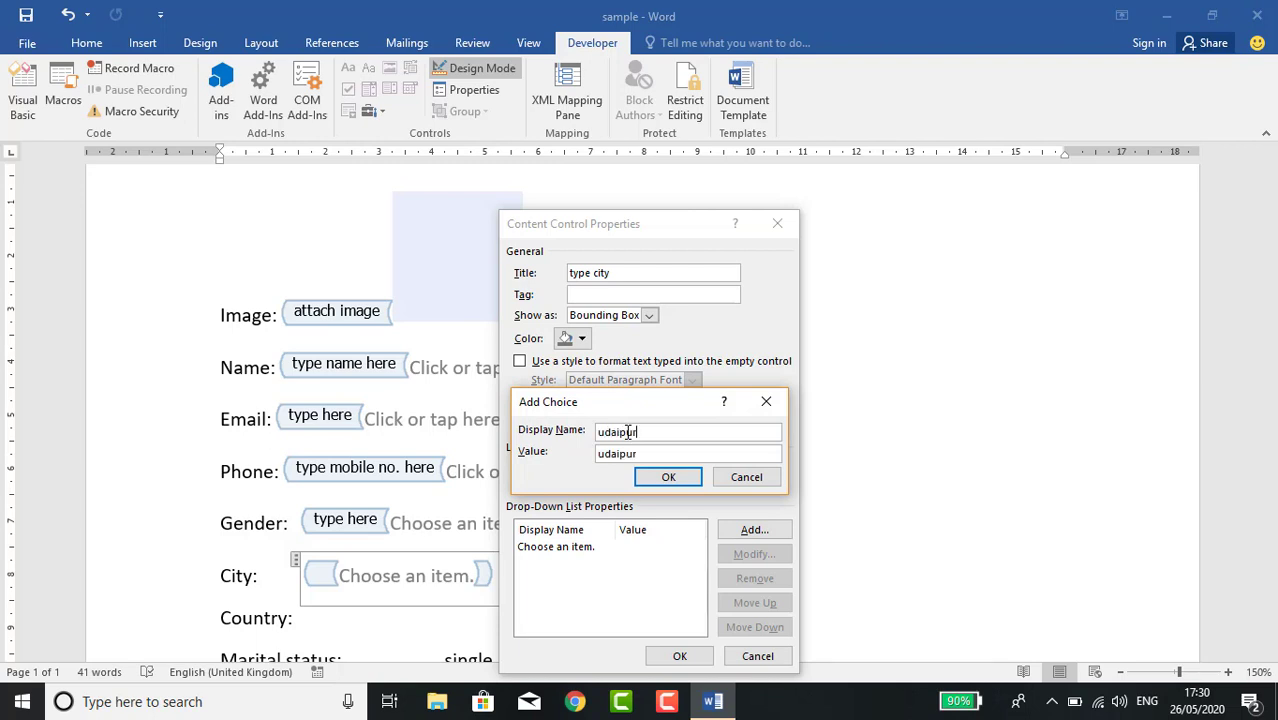
pyautogui.press('Return')
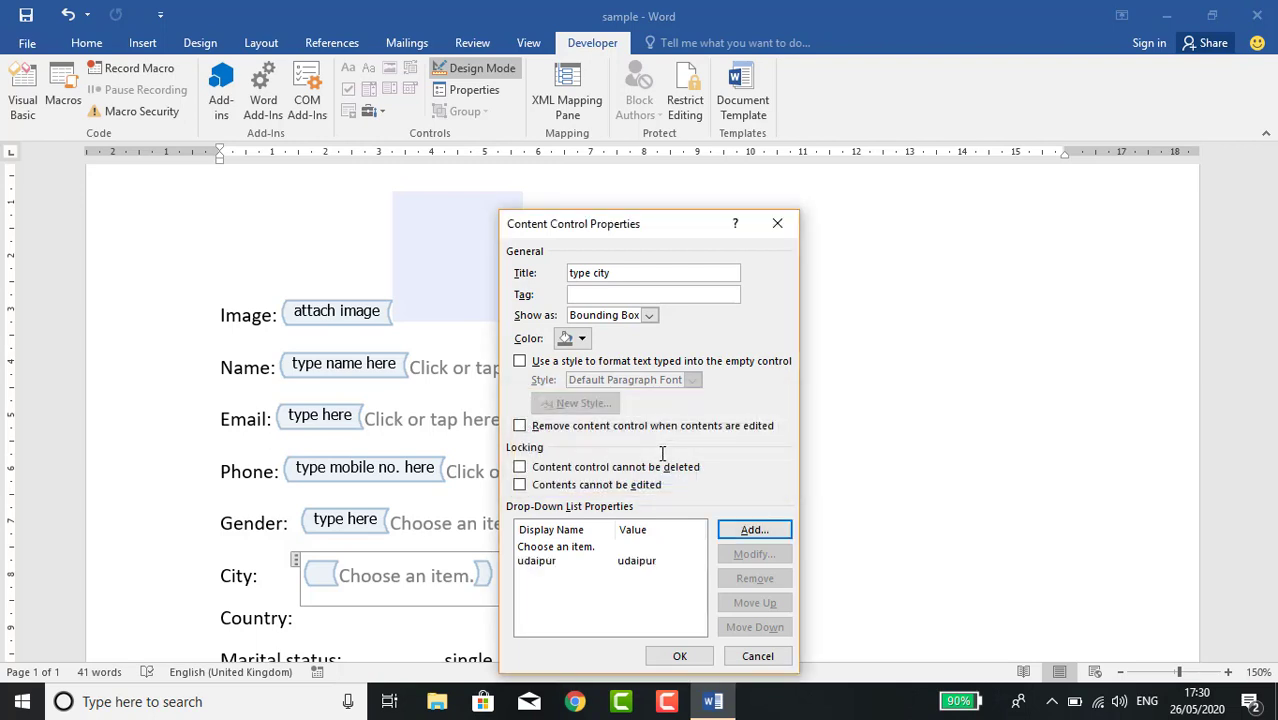
pyautogui.click(776, 540)
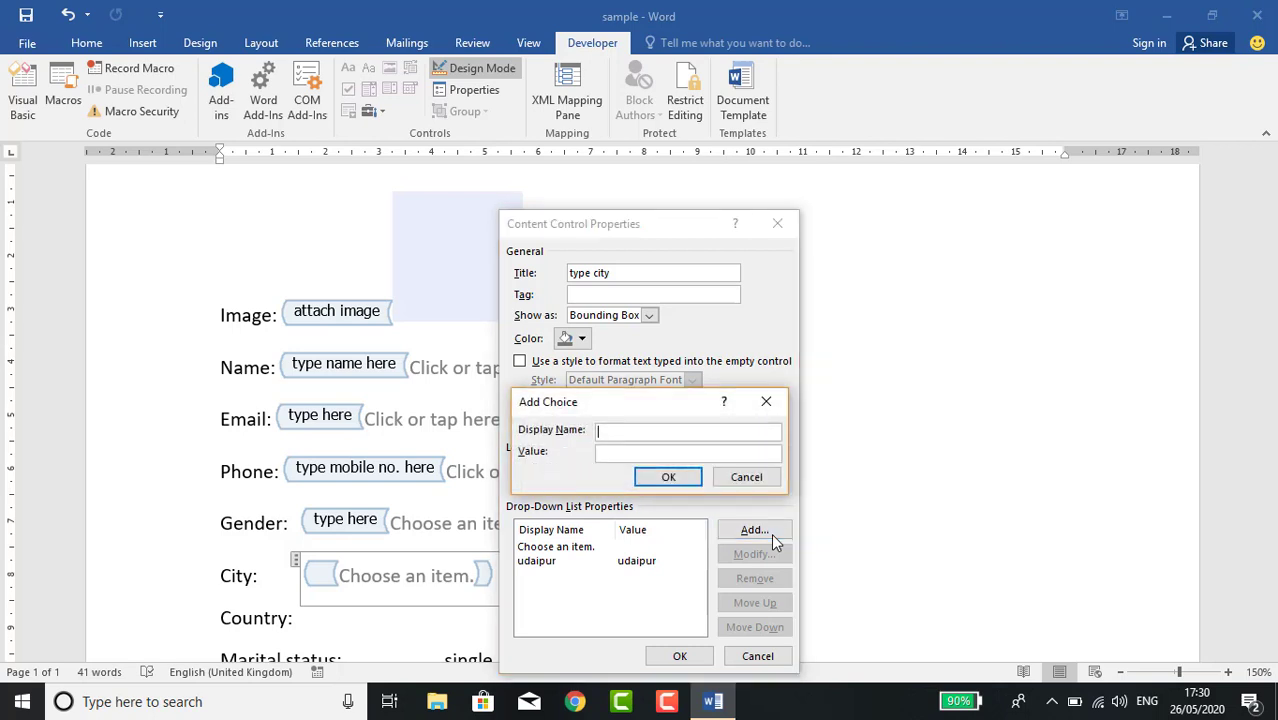
pyautogui.write('pune')
pyautogui.press('Return')
# Step: Add mumbai and patna to the City list and apply the settings
pyautogui.click(773, 537)
pyautogui.write('m')
pyautogui.write('umbai')
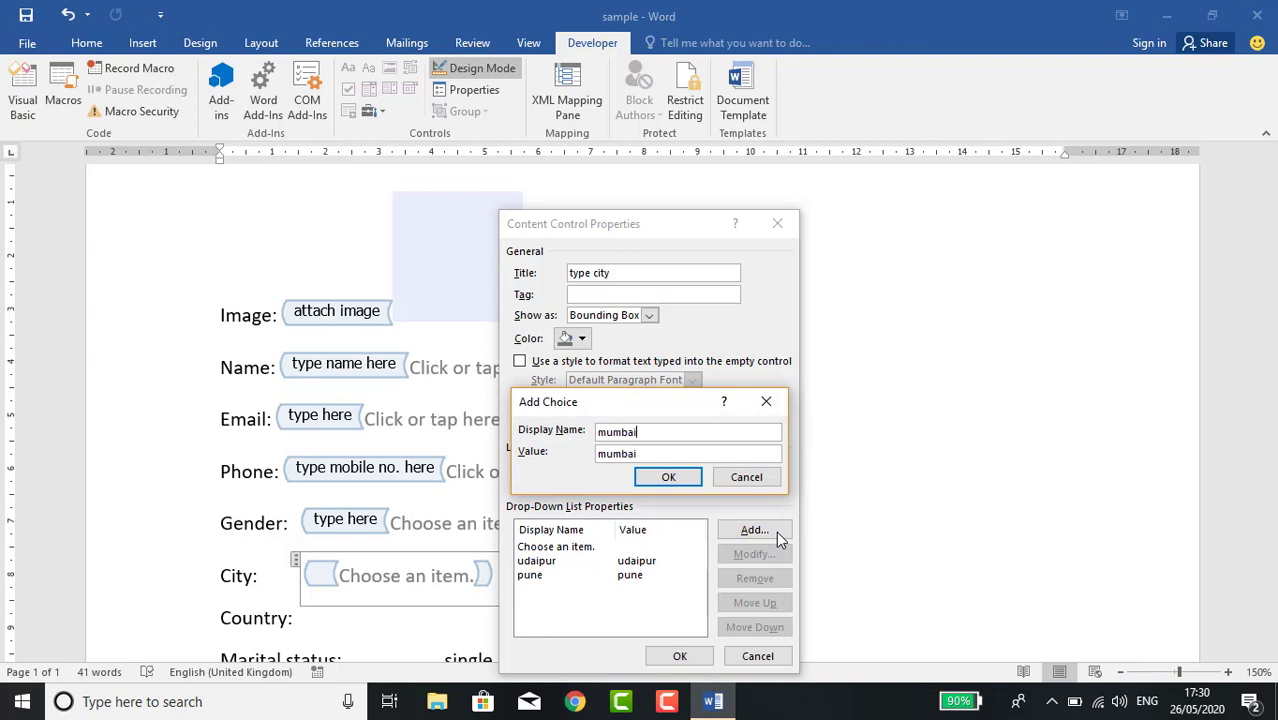
pyautogui.press('Return')
pyautogui.click(776, 531)
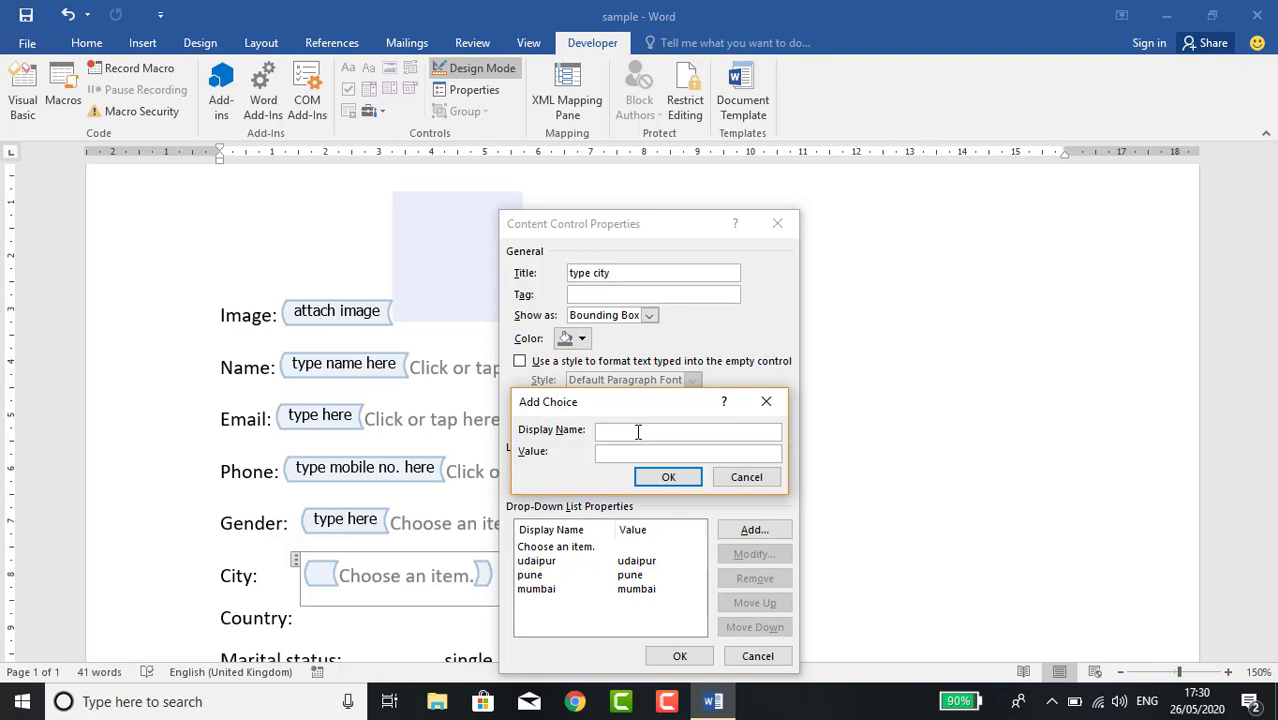
pyautogui.write('patna')
pyautogui.press('Return')
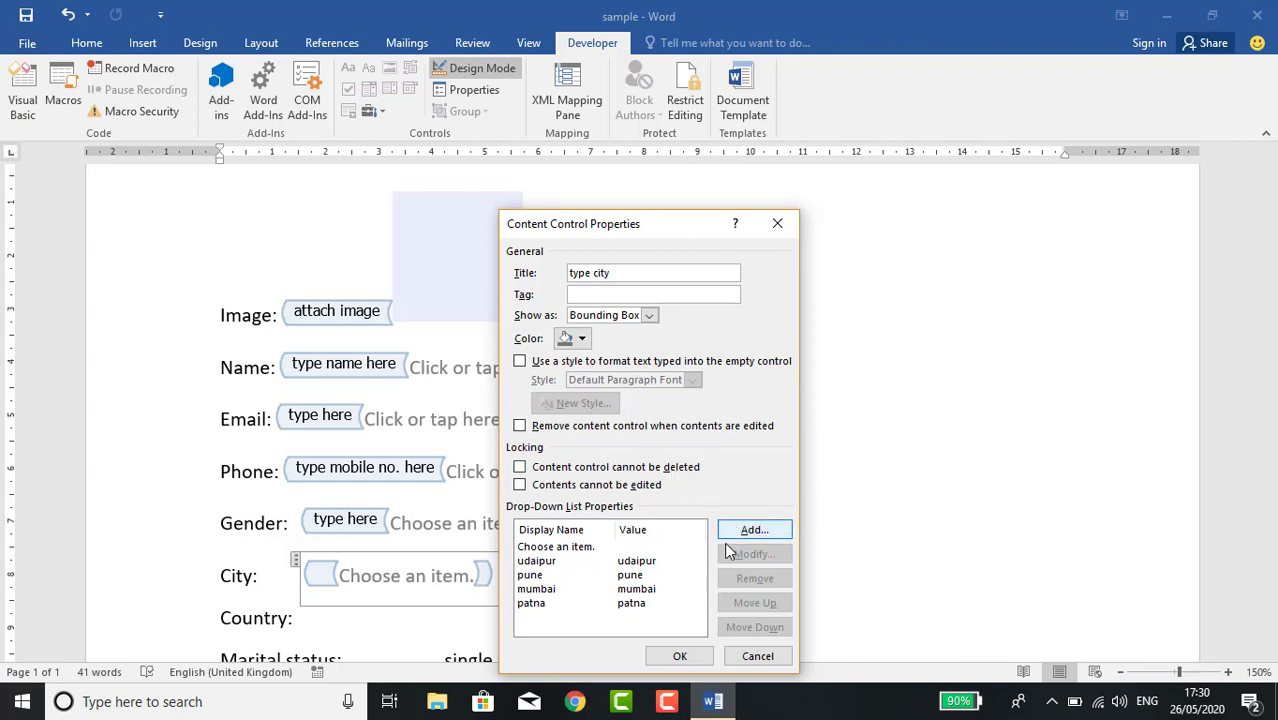
pyautogui.click(679, 655)
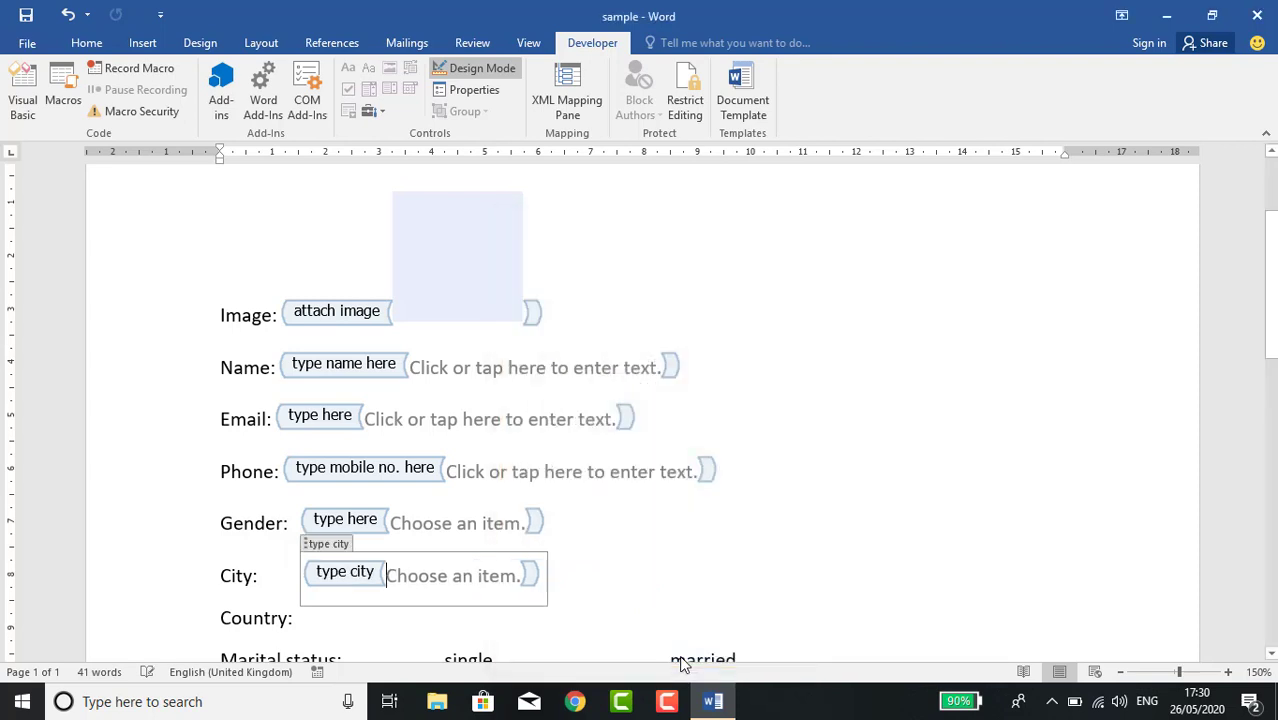
pyautogui.scroll(-1, 606, 635)
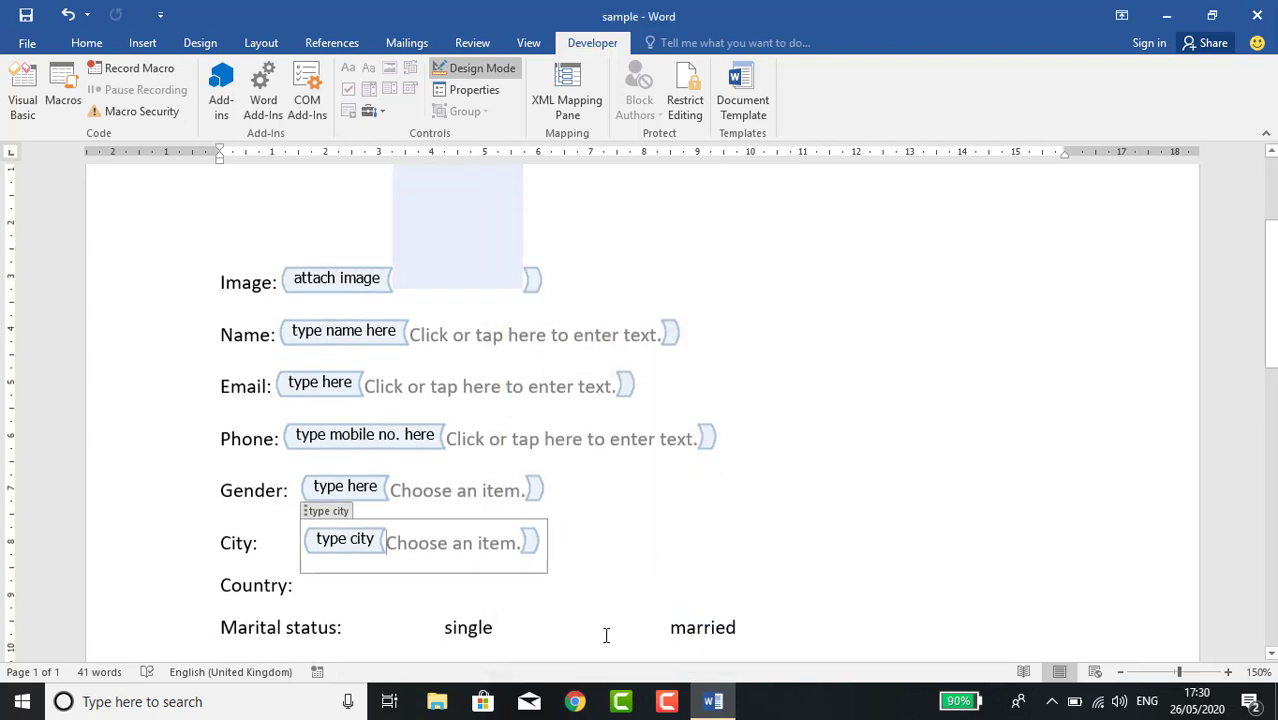
# Step: Insert a combo box after Country: titled 'type' with 'in' as its first choice
pyautogui.click(337, 587)
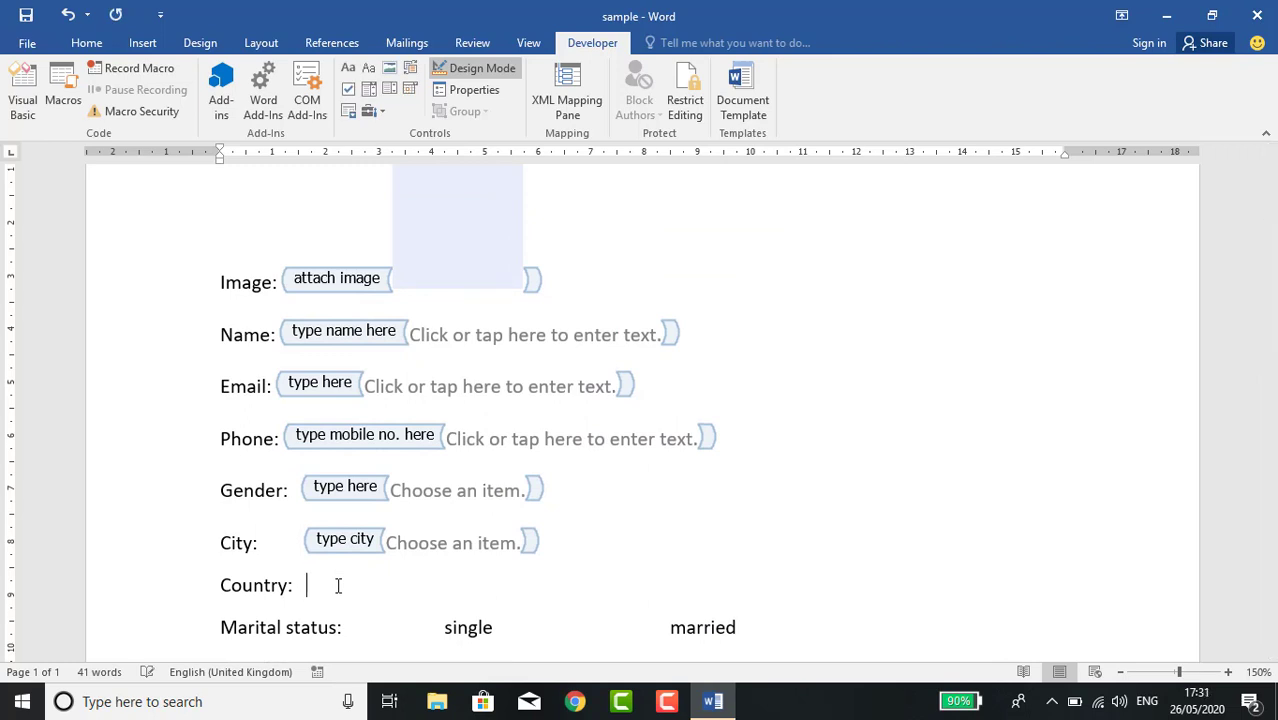
pyautogui.click(372, 90)
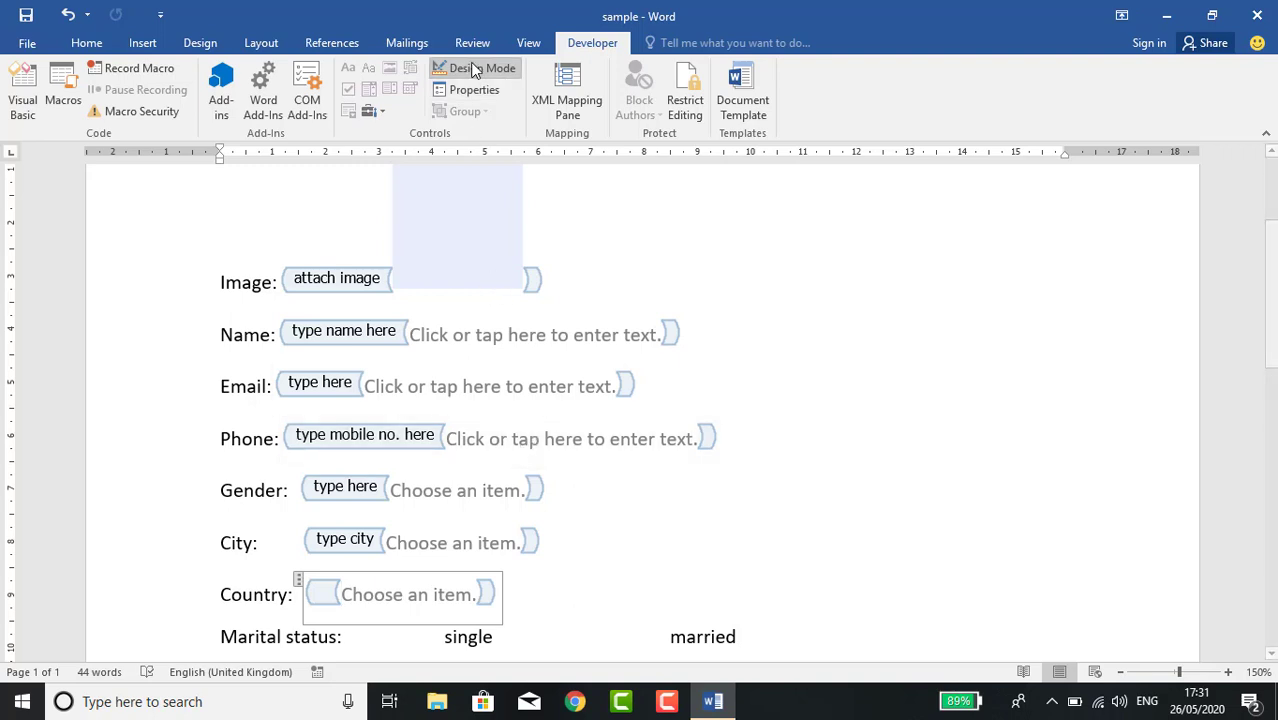
pyautogui.click(466, 90)
pyautogui.write('ty')
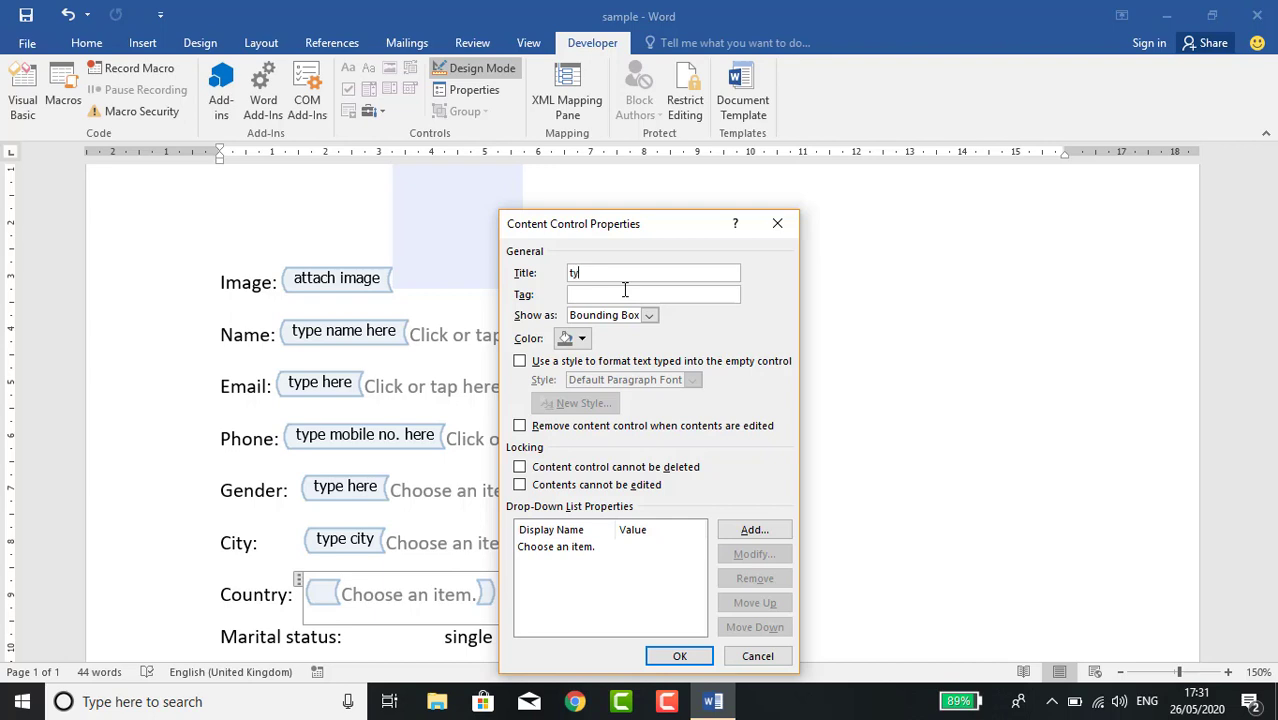
pyautogui.write('pe')
pyautogui.click(755, 535)
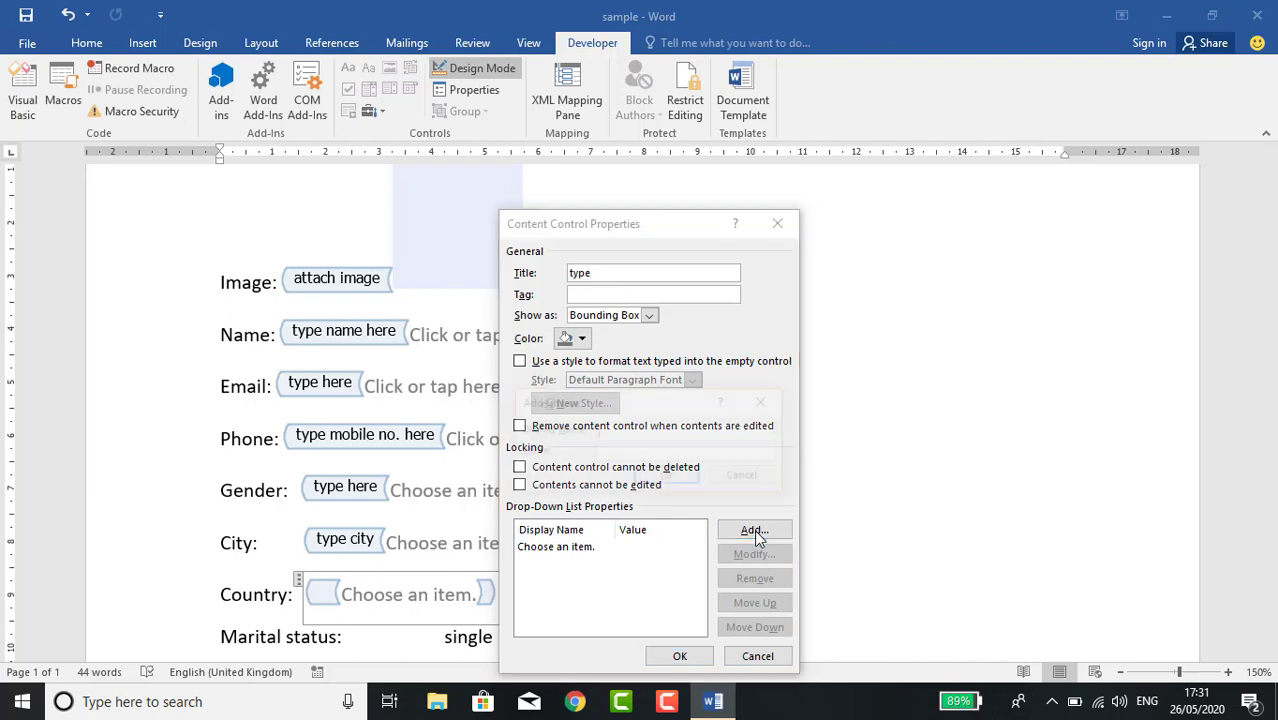
pyautogui.write('in')
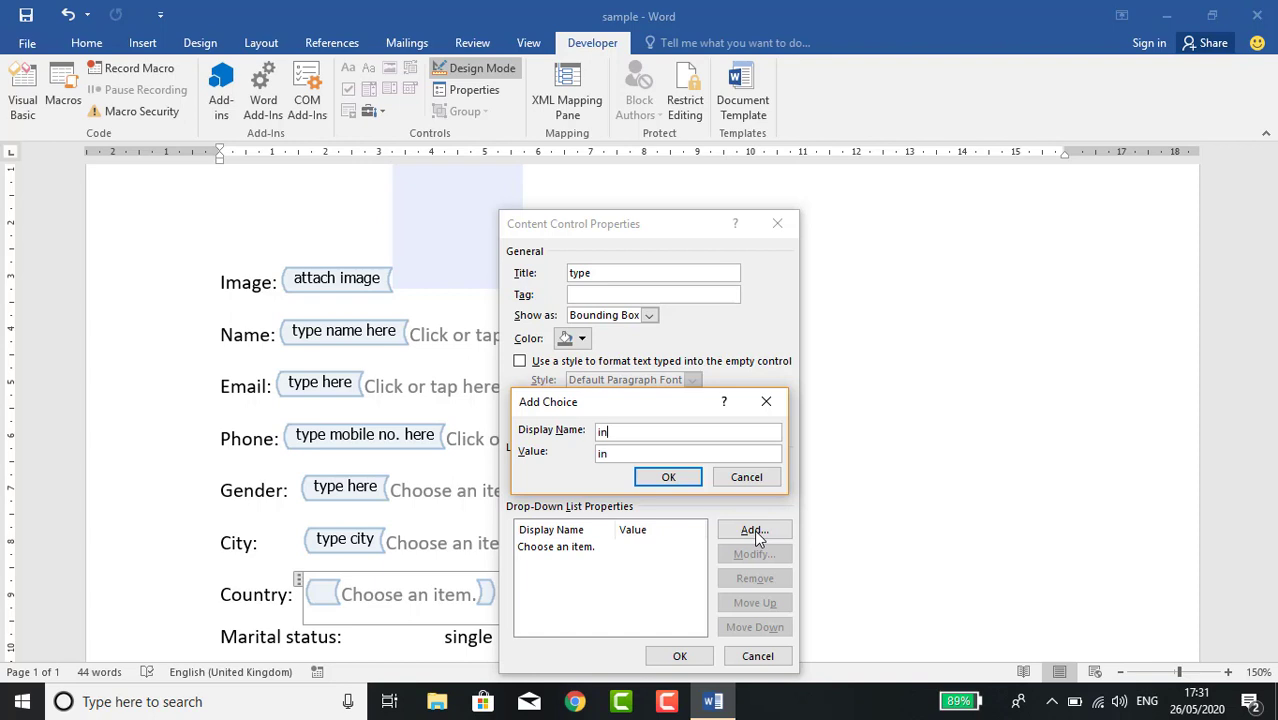
pyautogui.press('Return')
pyautogui.press('capslock')
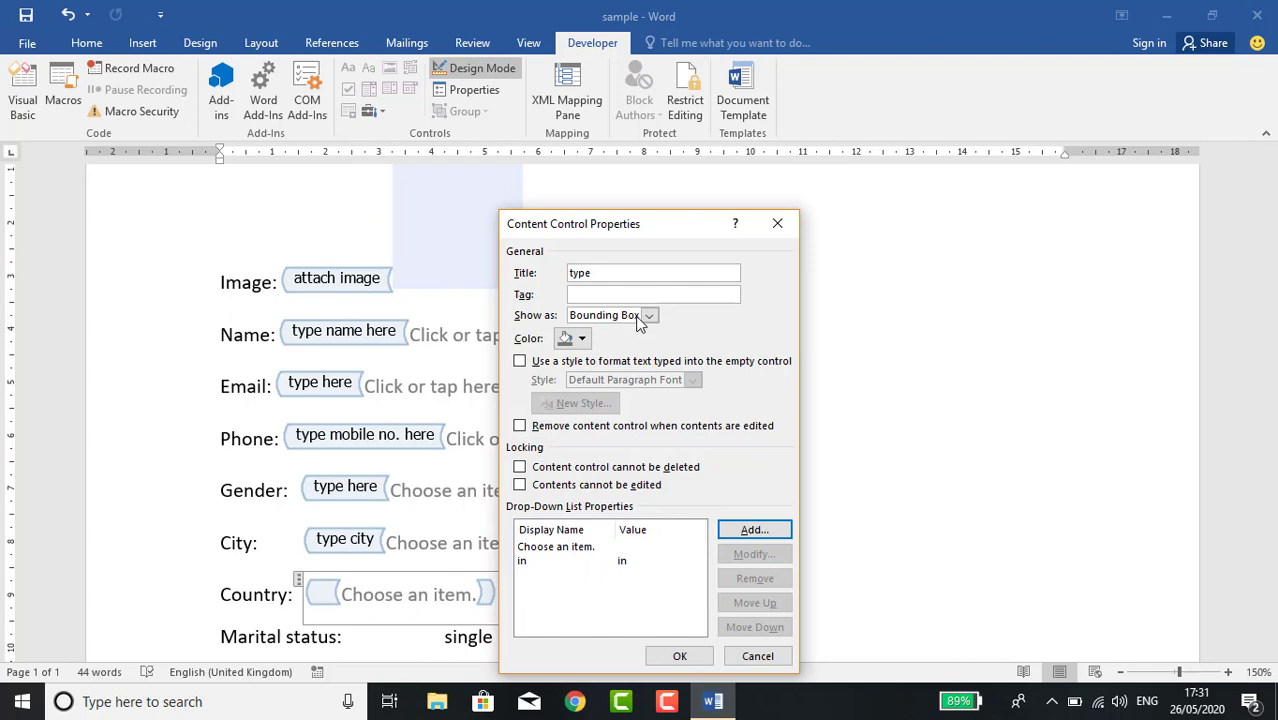
# Step: Add UK and USA to the Country choices
pyautogui.click(753, 531)
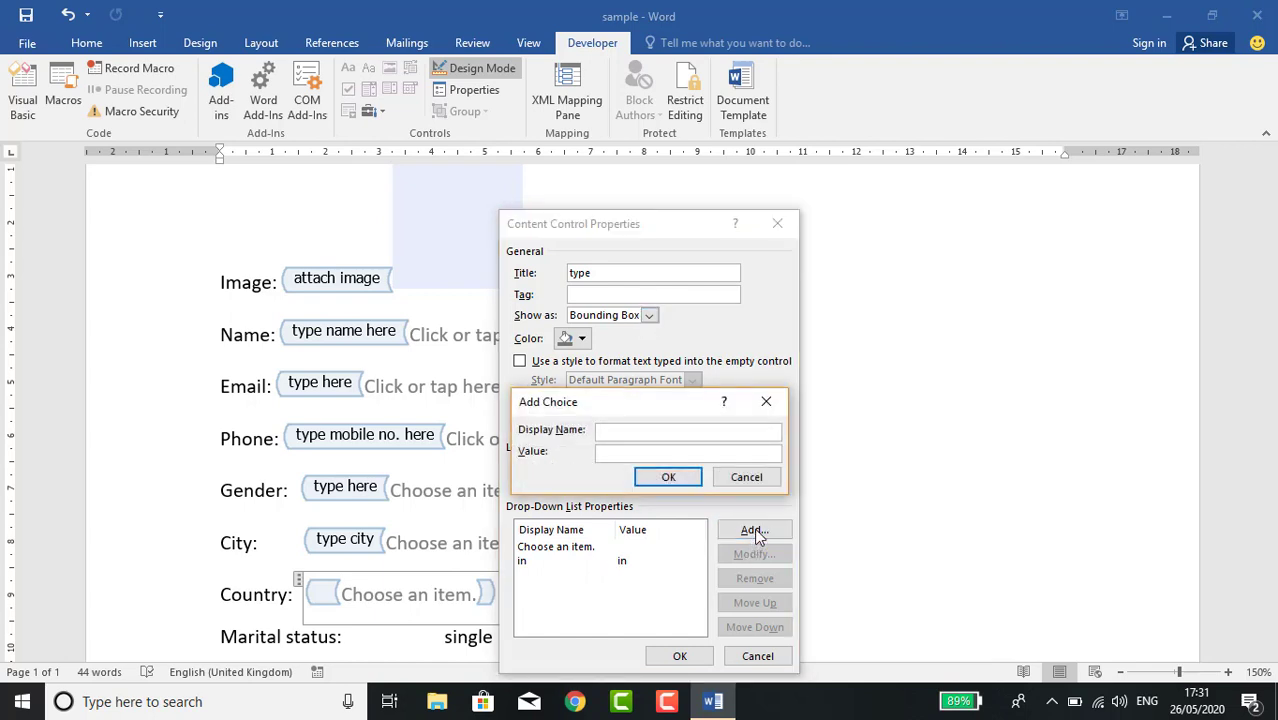
pyautogui.write('UK')
pyautogui.press('Return')
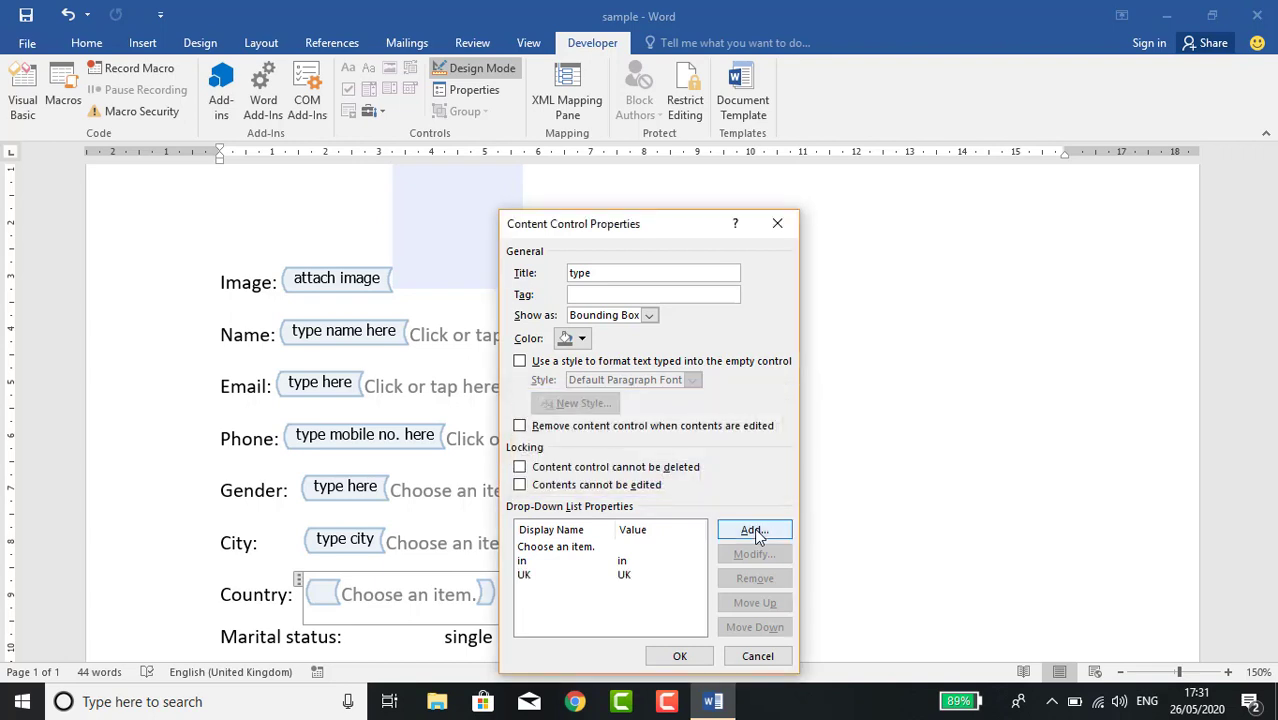
pyautogui.click(753, 531)
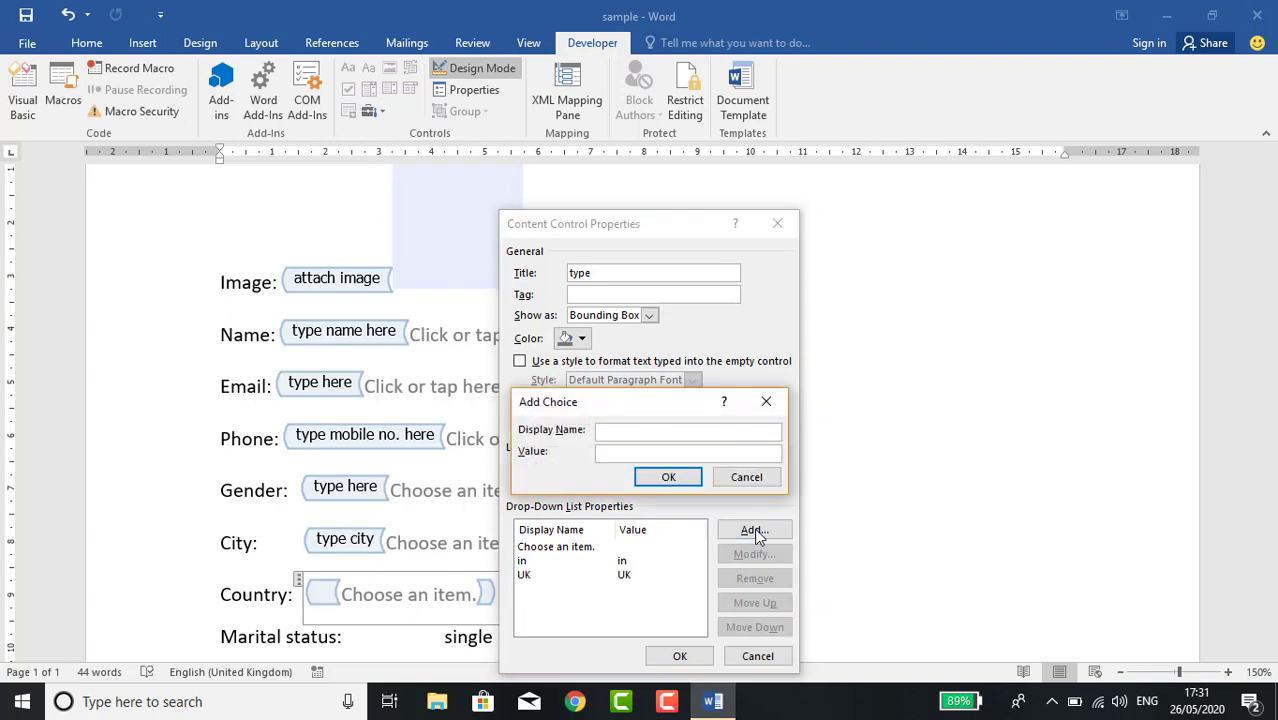
pyautogui.write('USA')
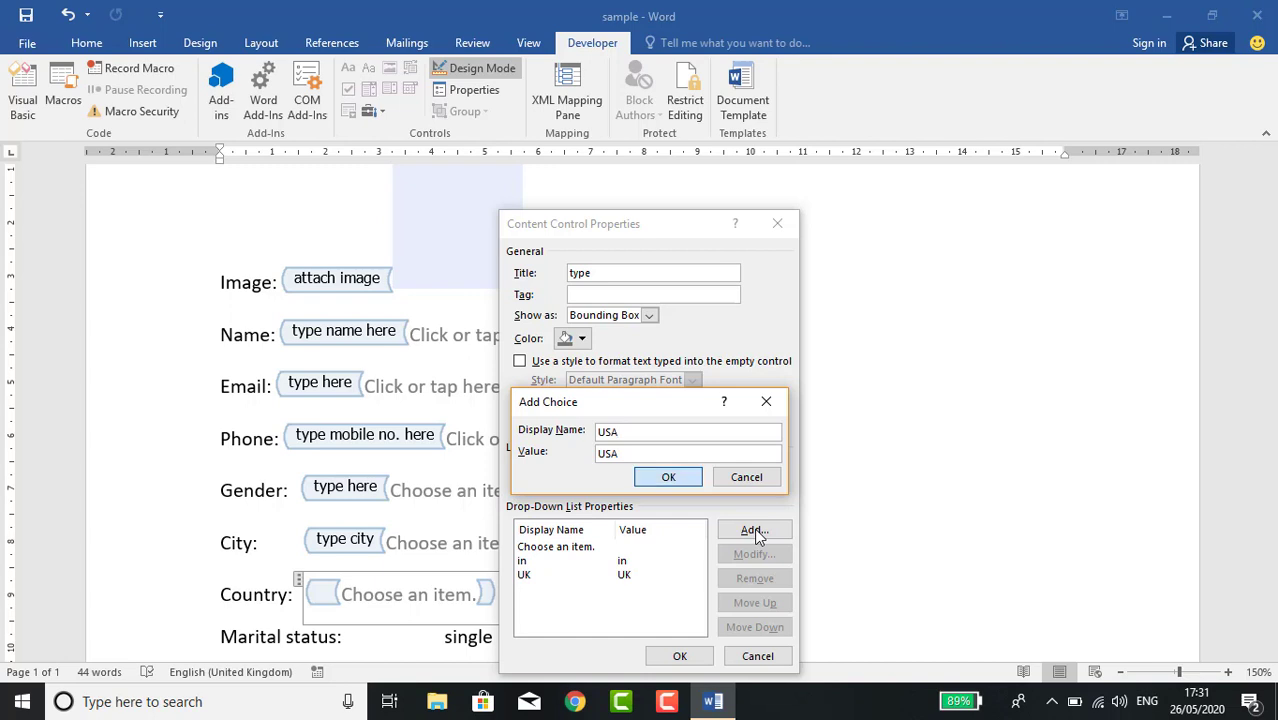
pyautogui.press('Return')
# Step: Add CH and RU and apply the Country combo box settings
pyautogui.click(755, 533)
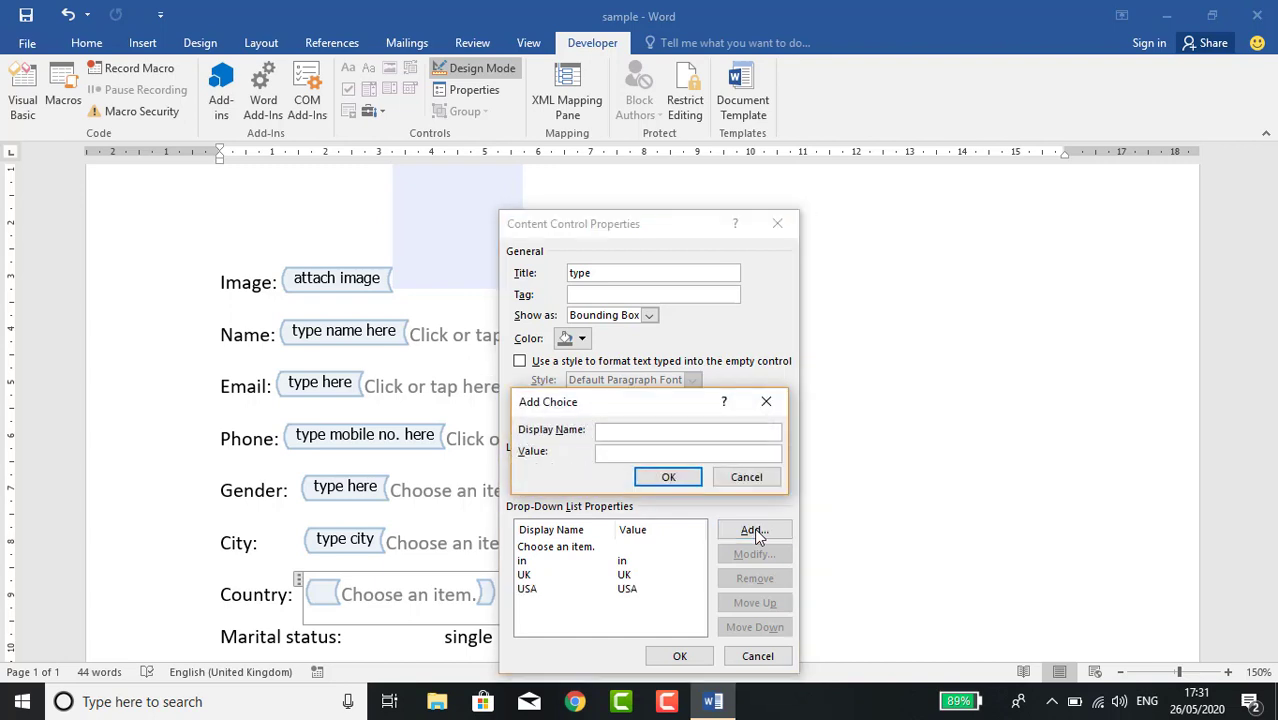
pyautogui.write('CH')
pyautogui.press('Return')
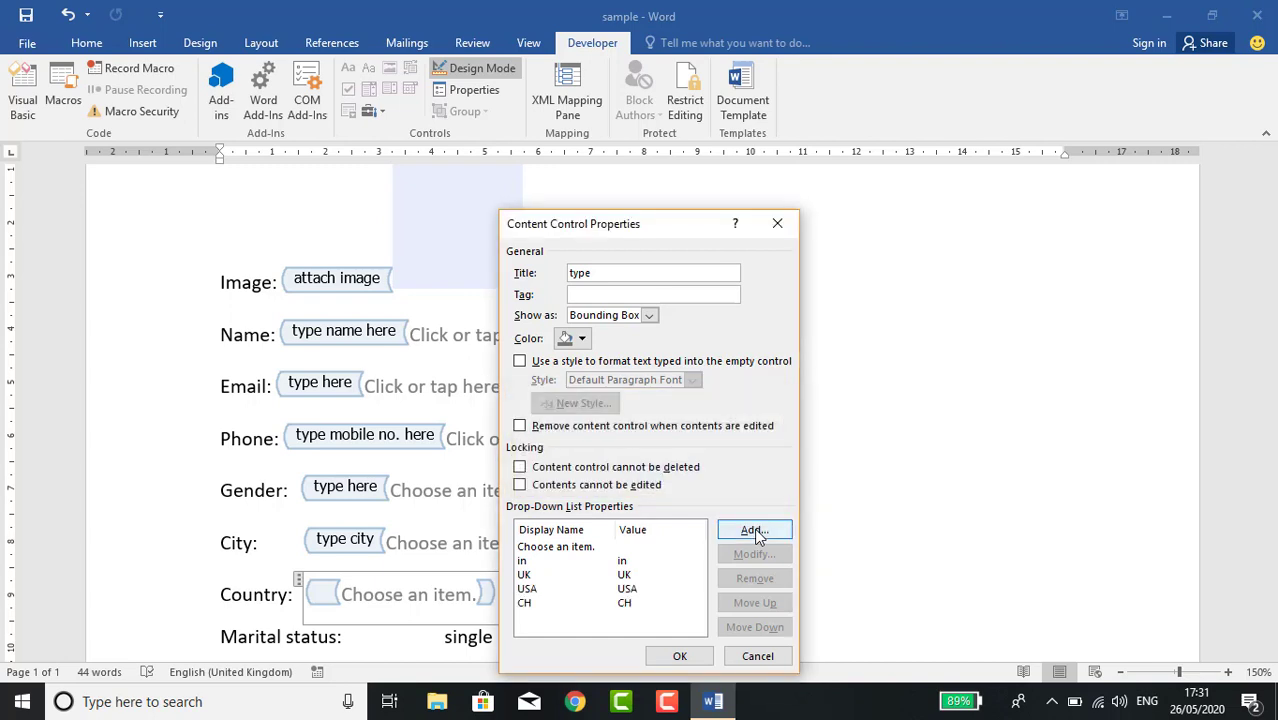
pyautogui.click(755, 533)
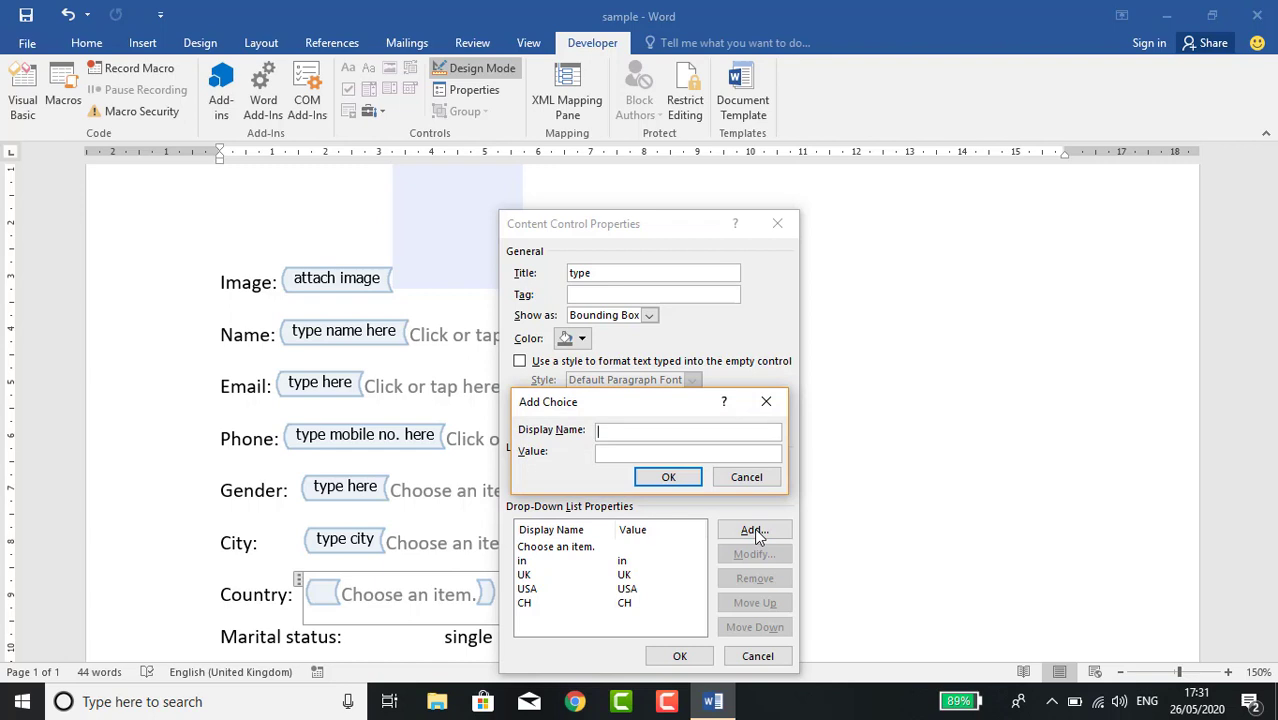
pyautogui.write('RU')
pyautogui.press('Return')
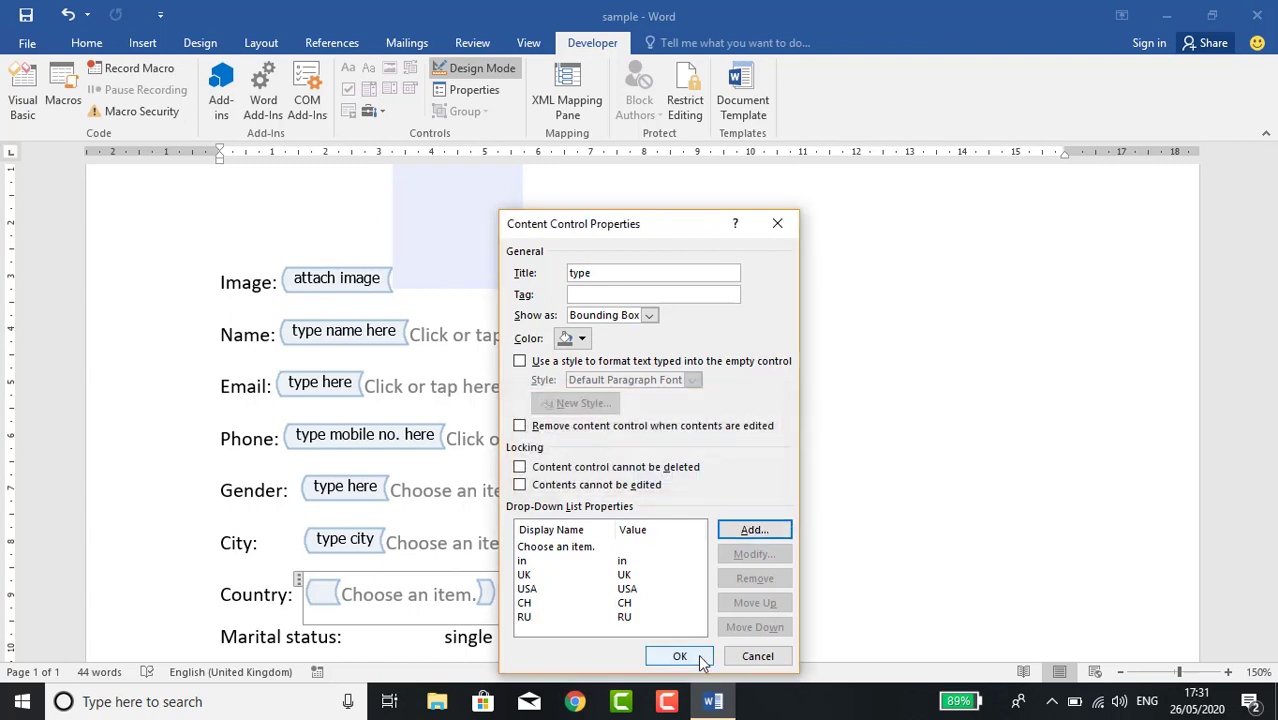
pyautogui.click(693, 662)
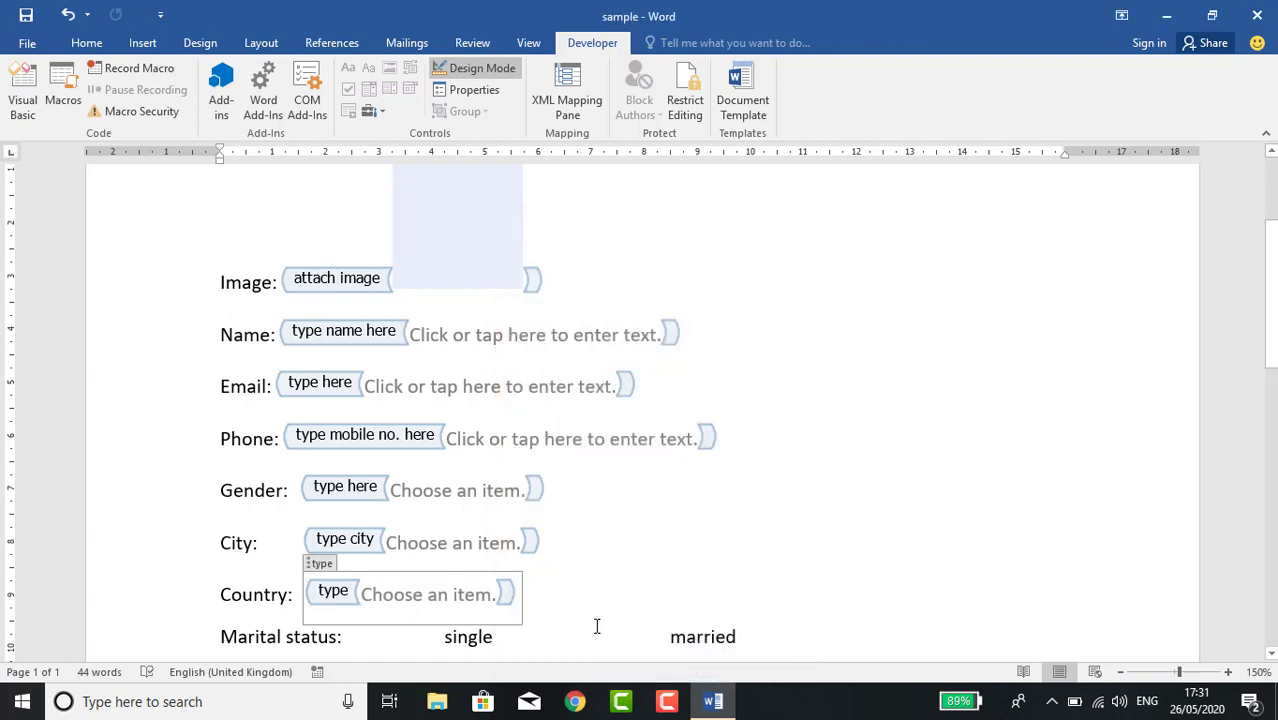
pyautogui.scroll(-1, 599, 626)
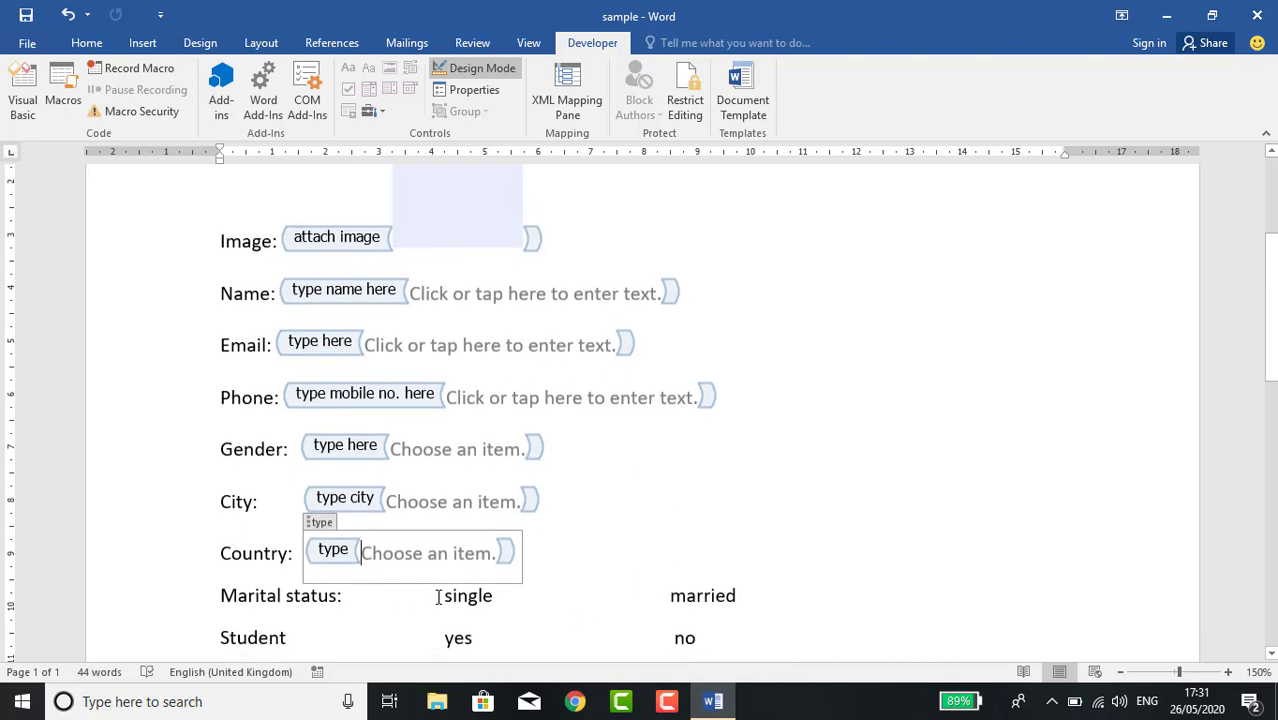
# Step: Insert an ActiveX option button just before 'single' on the Marital status line
pyautogui.click(437, 596)
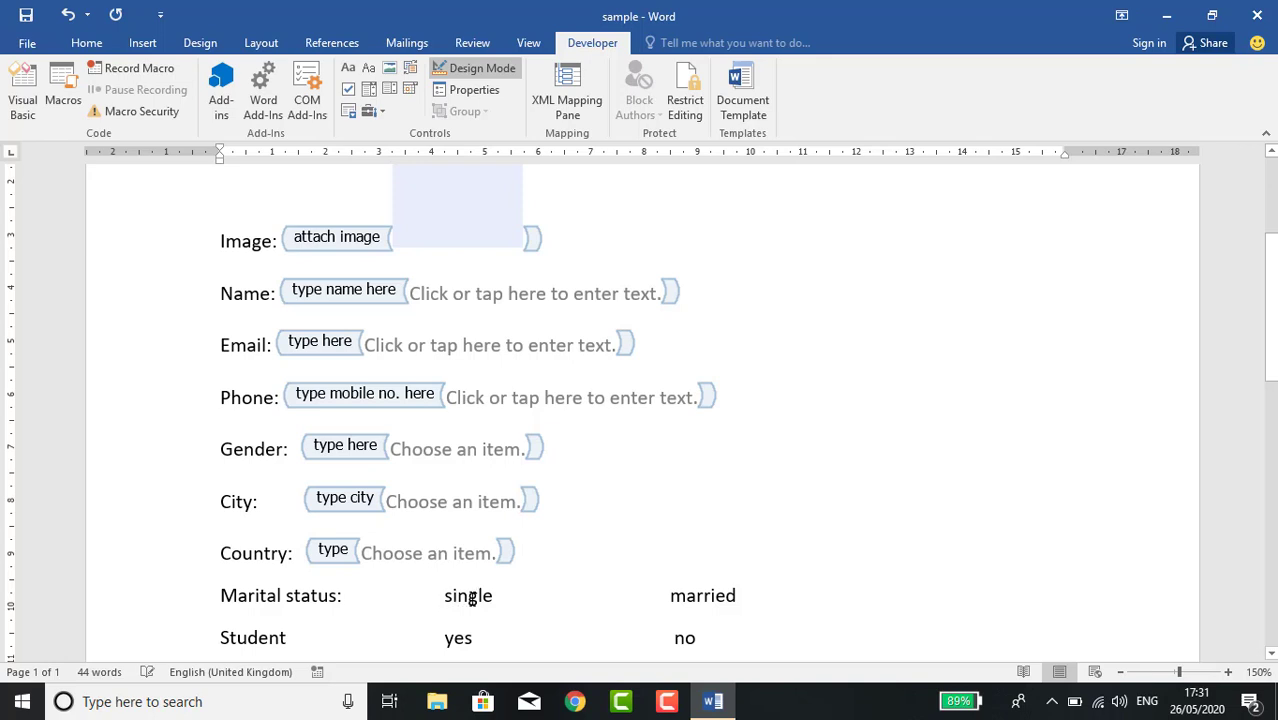
pyautogui.click(378, 116)
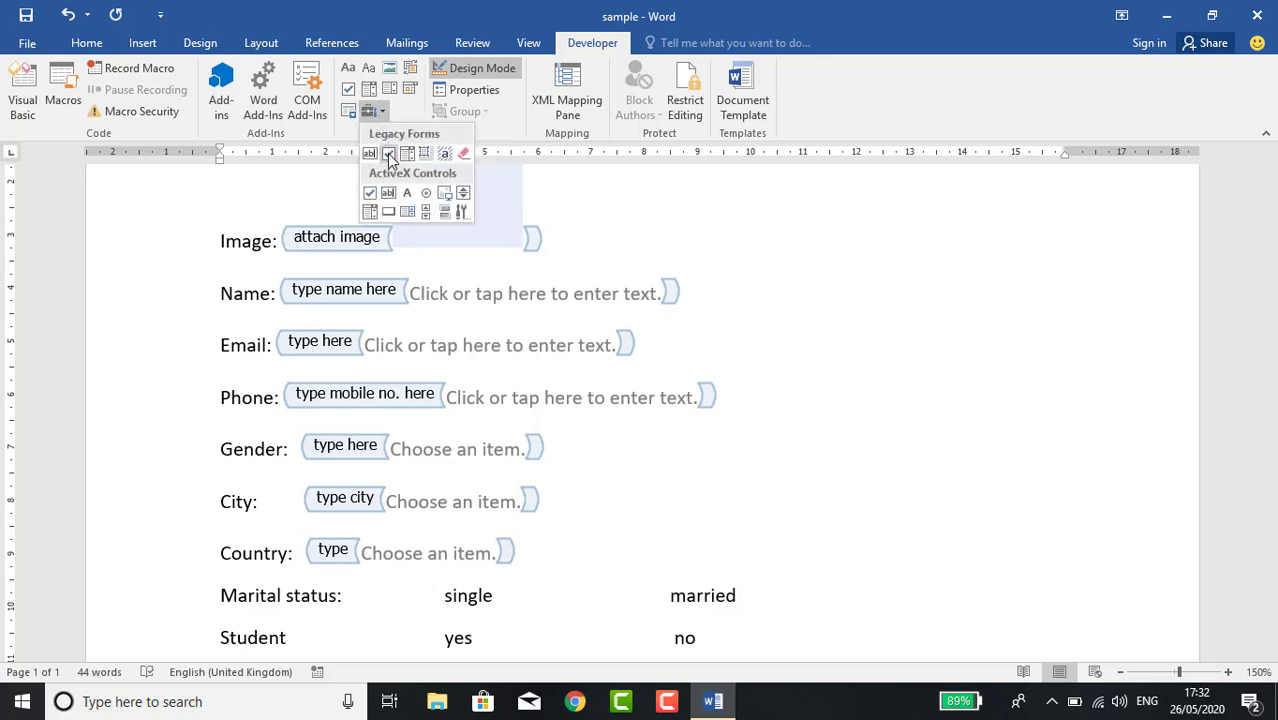
pyautogui.click(425, 199)
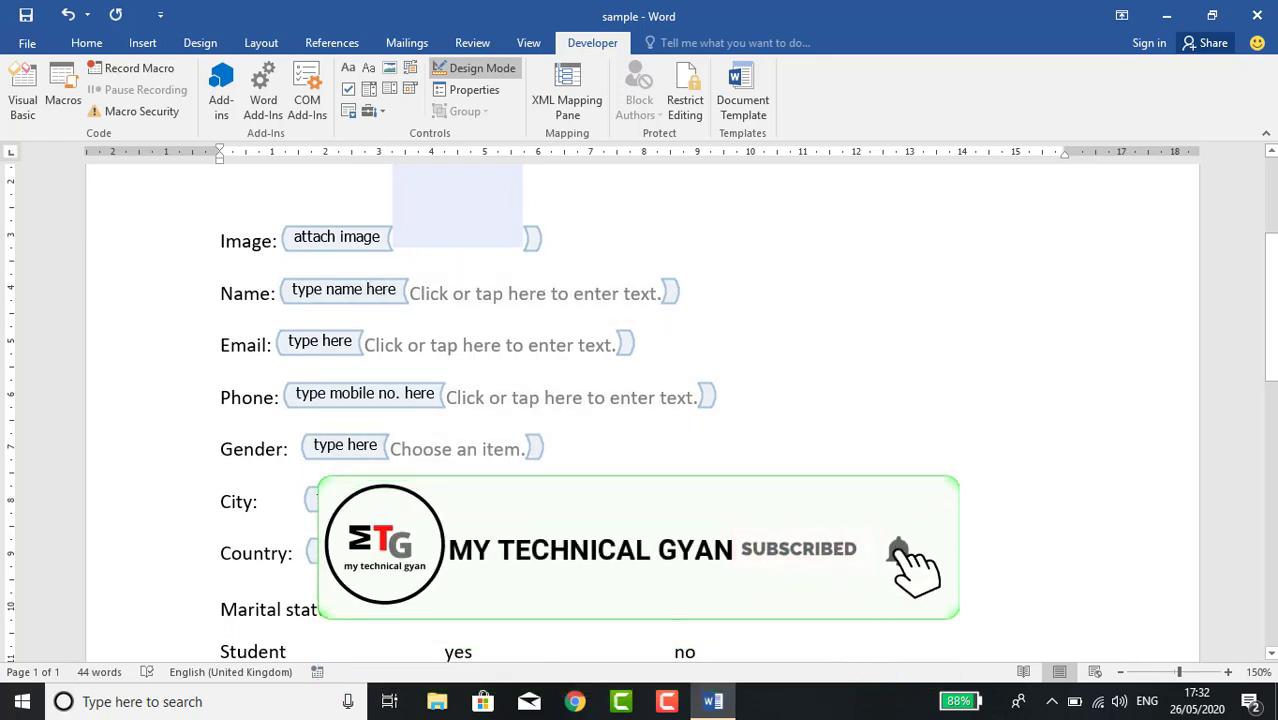
# Step: Caption the first option button SINGLE and delete the old single/married text
pyautogui.click(478, 92)
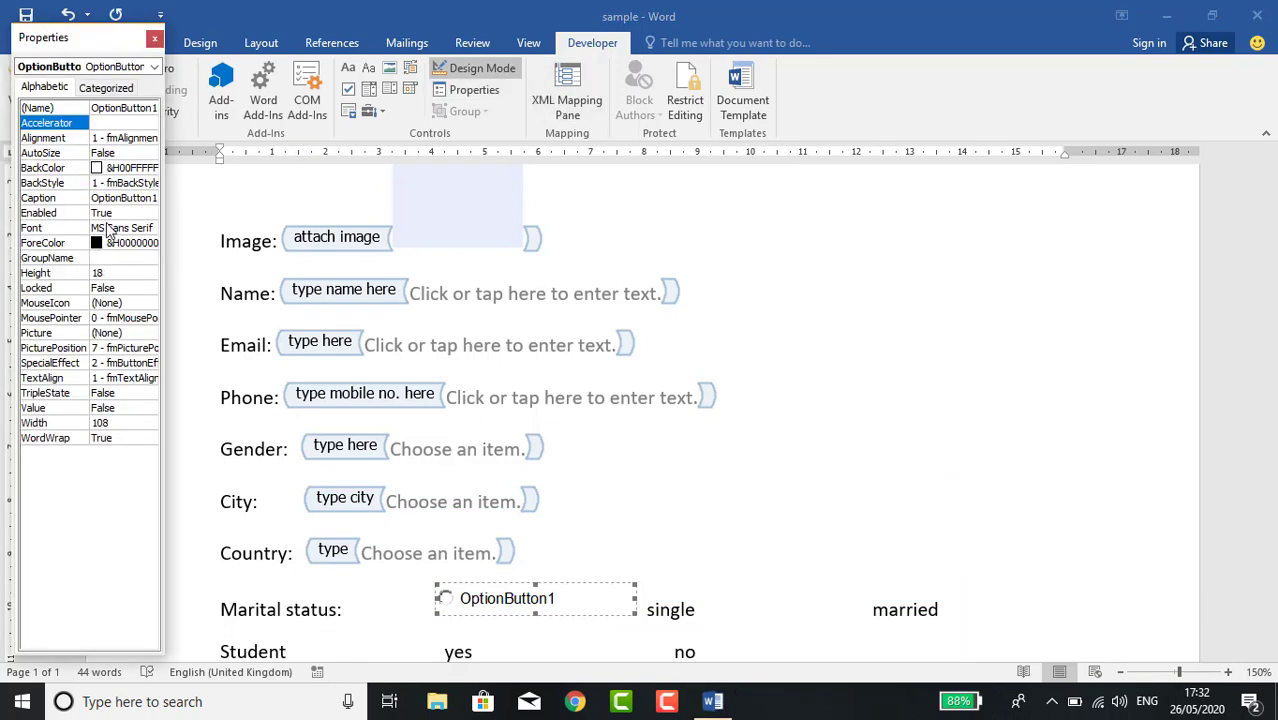
pyautogui.click(118, 199)
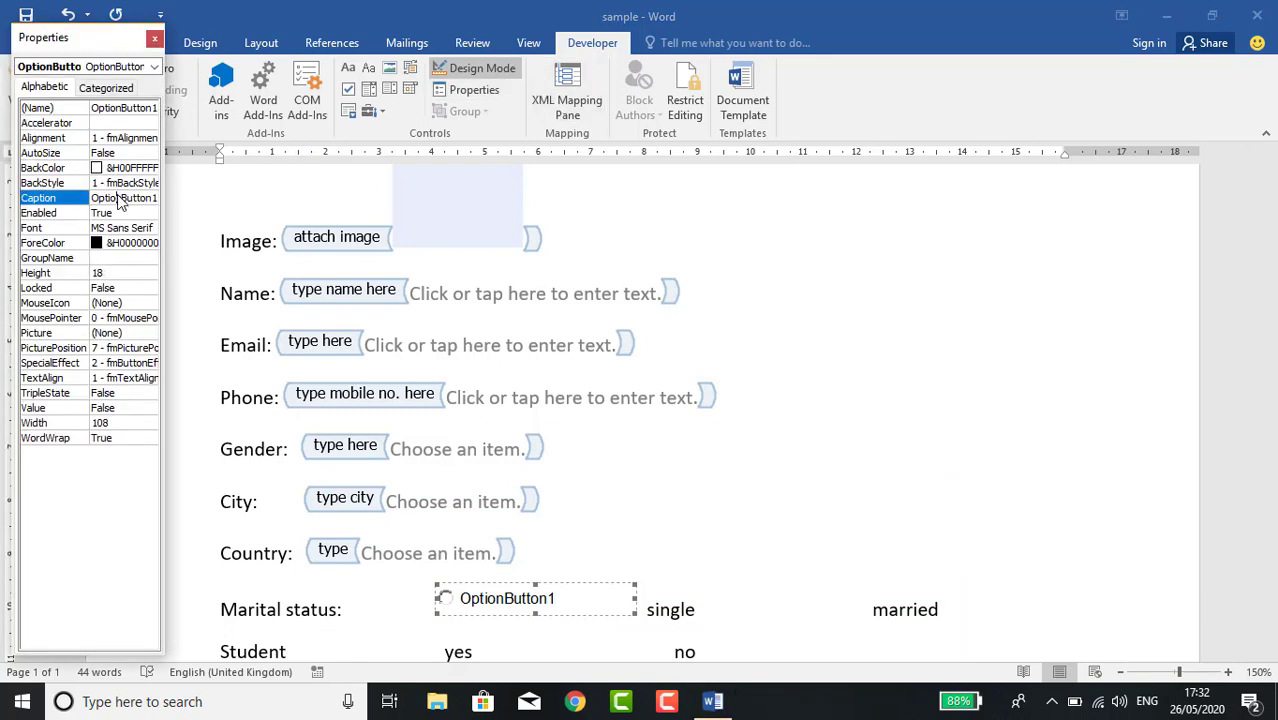
pyautogui.doubleClick(130, 196)
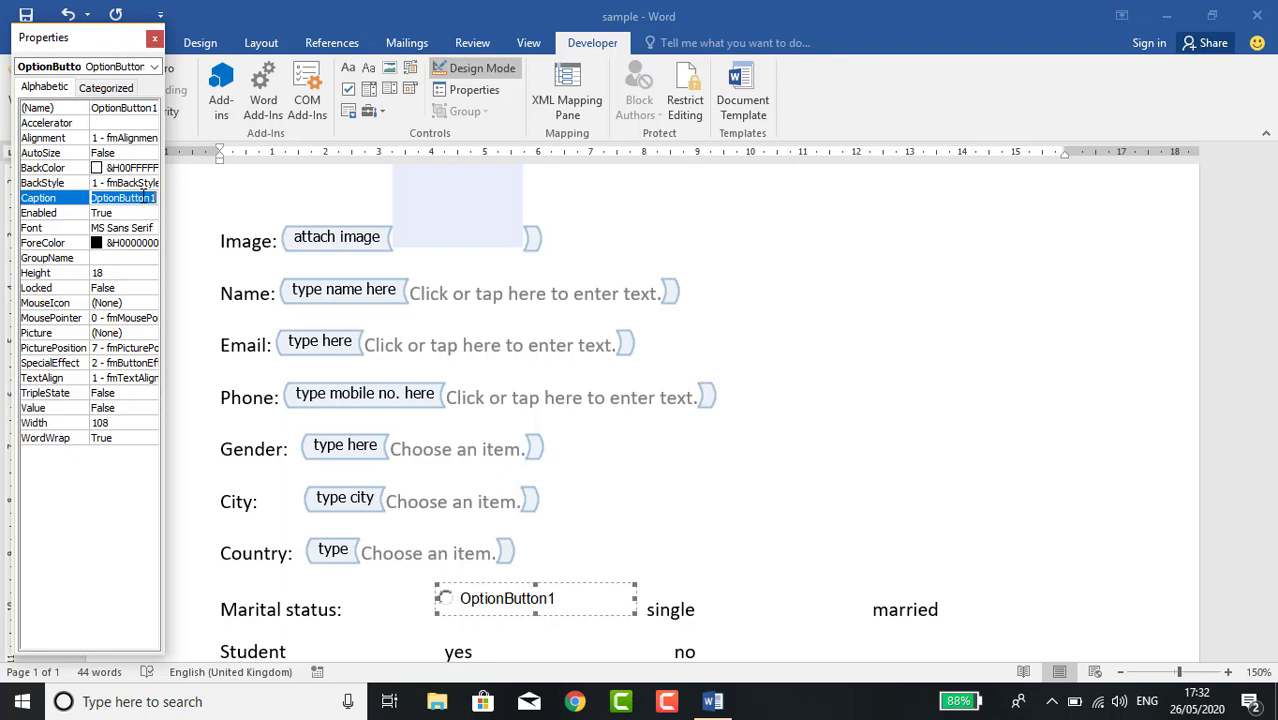
pyautogui.write('SINGLE')
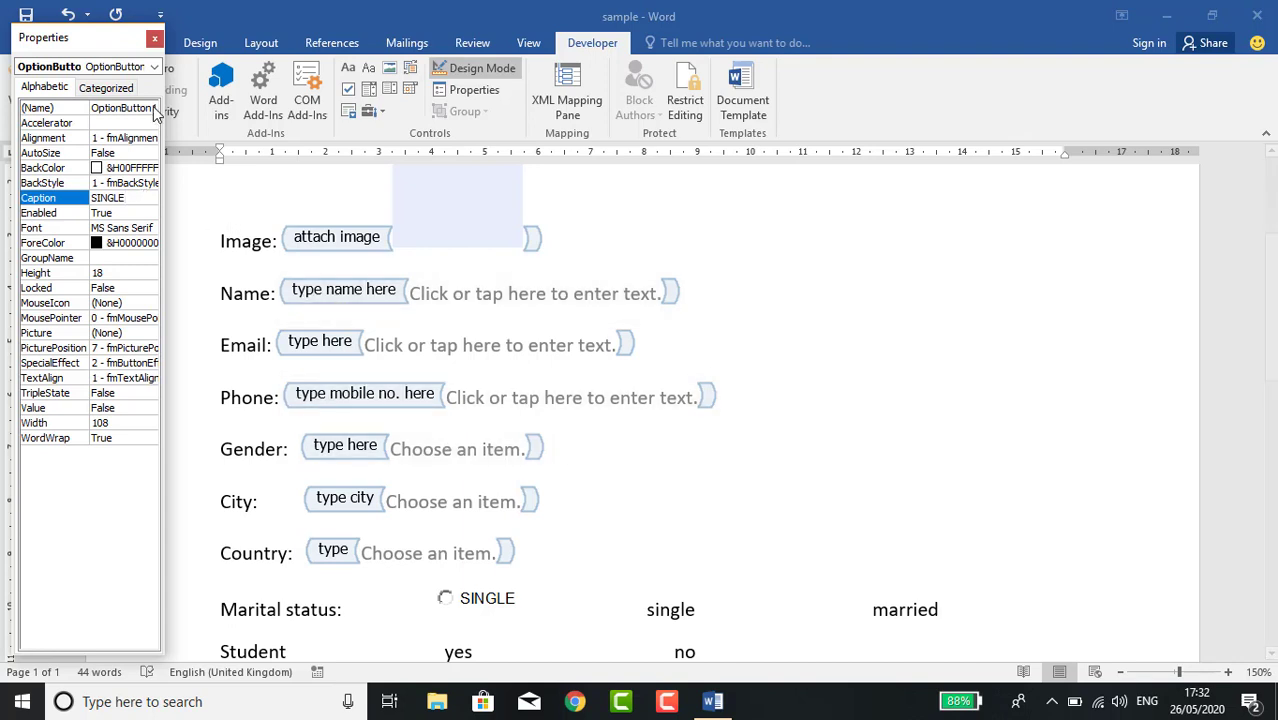
pyautogui.click(660, 615)
pyautogui.click(743, 608)
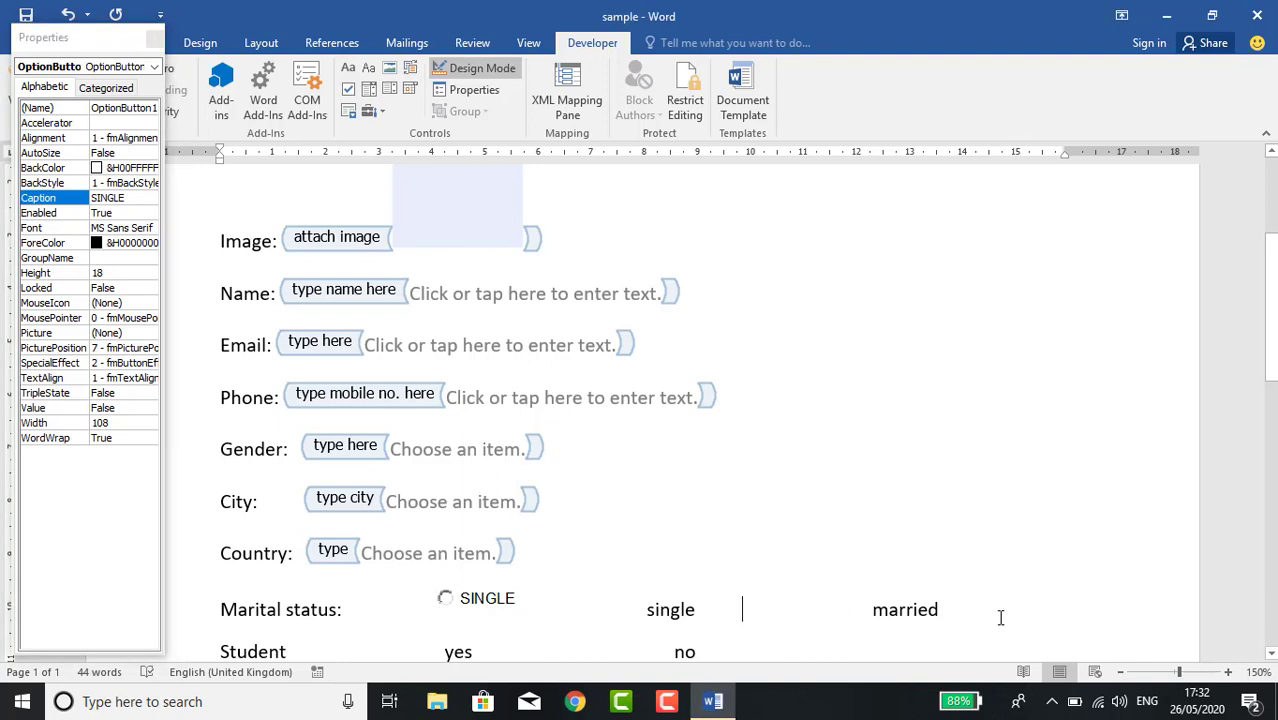
pyautogui.tripleClick(660, 615)
pyautogui.press('Delete')
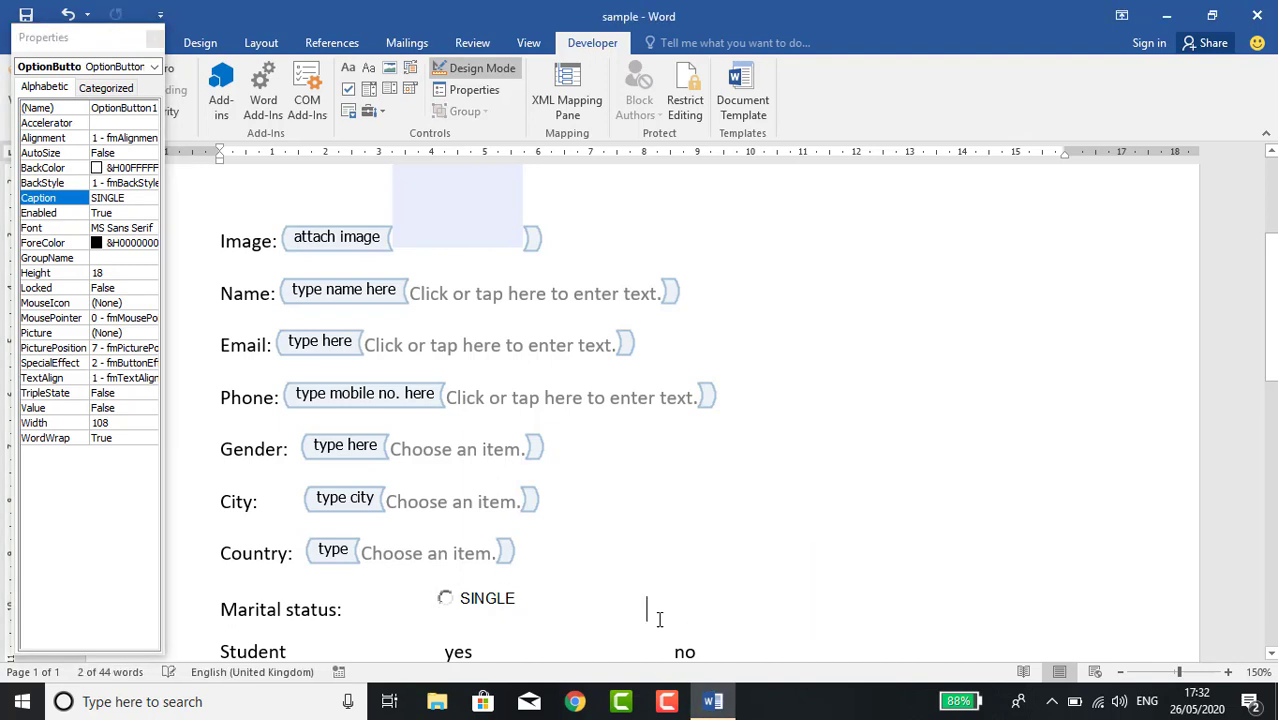
# Step: Add a second ActiveX option button beside SINGLE captioned MARRIED
pyautogui.click(370, 111)
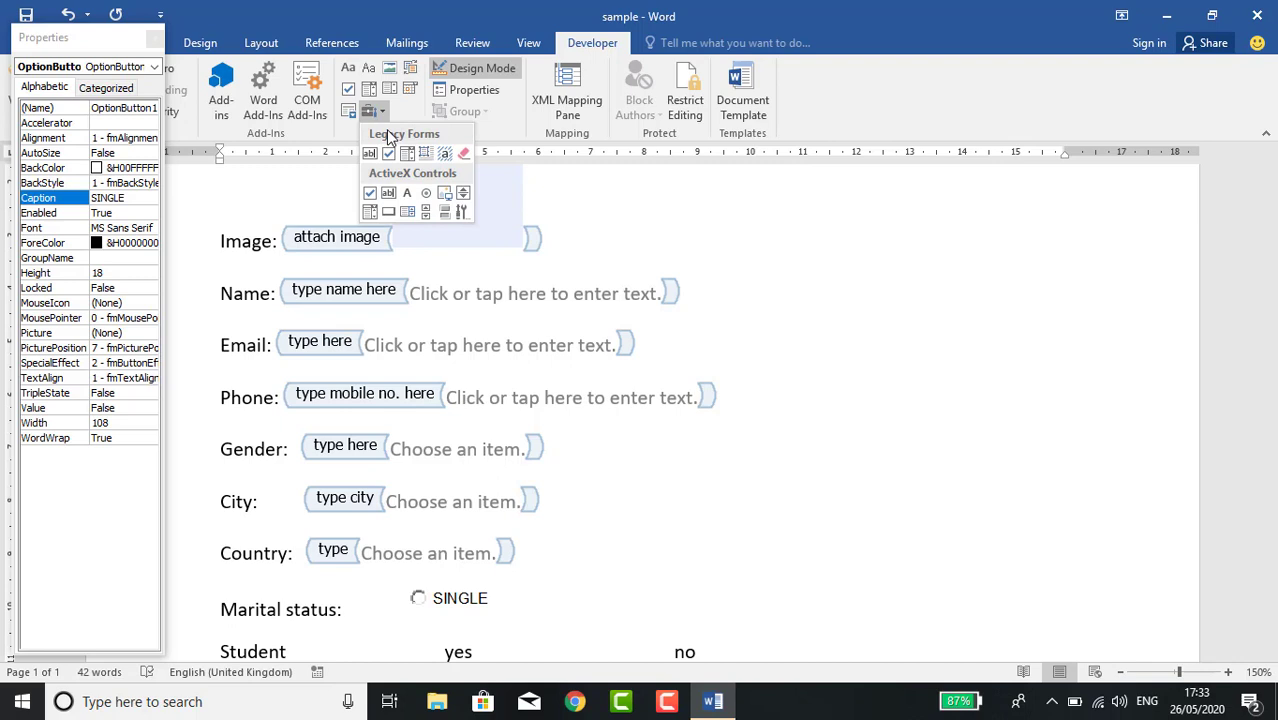
pyautogui.click(427, 190)
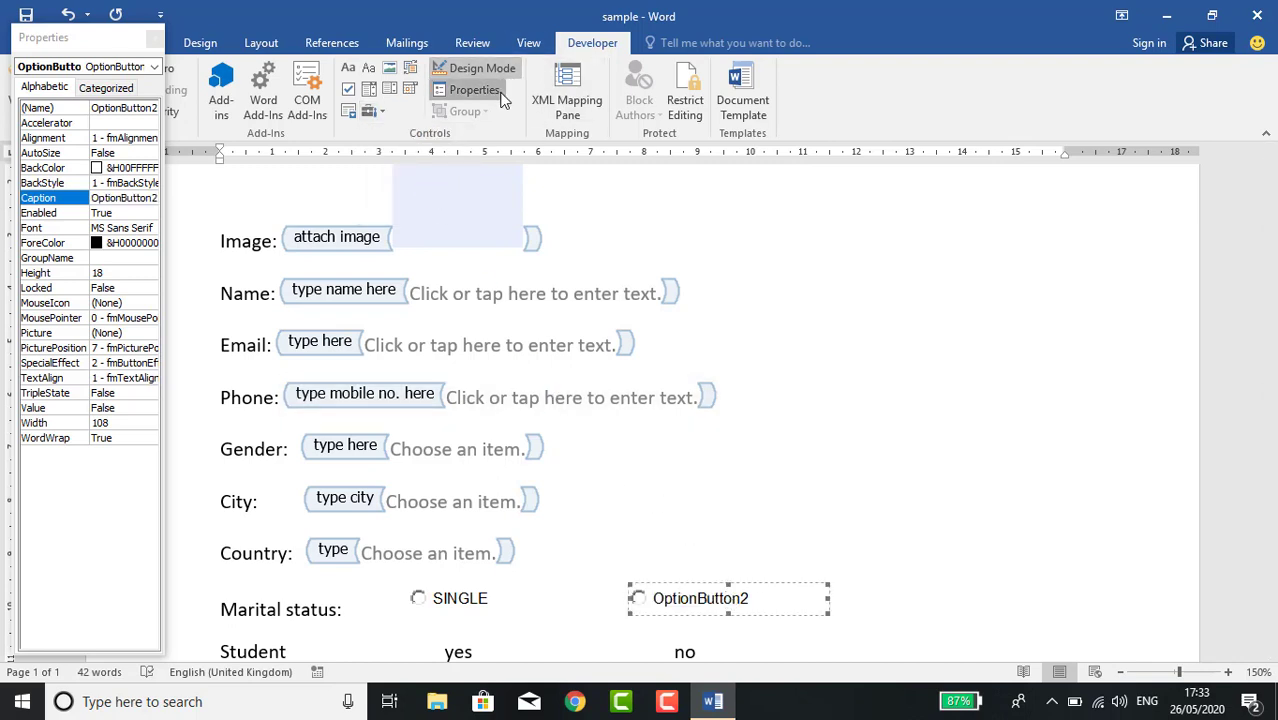
pyautogui.click(462, 93)
pyautogui.click(470, 93)
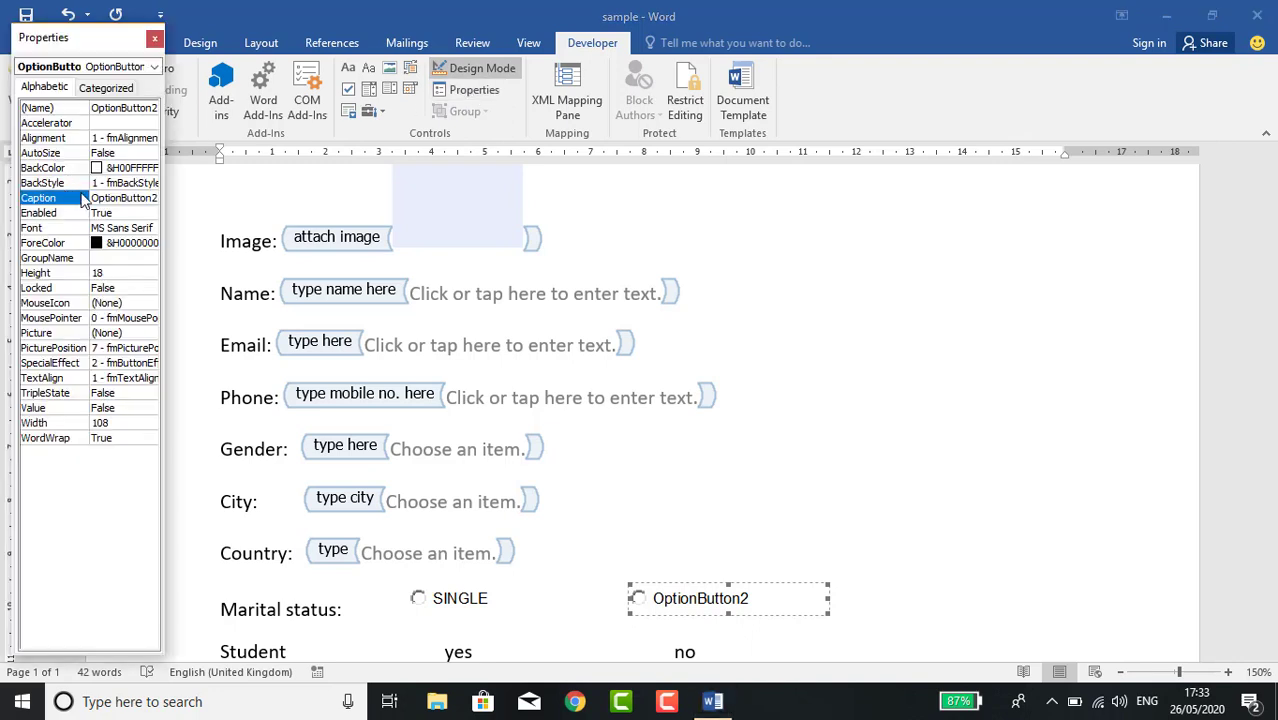
pyautogui.doubleClick(101, 197)
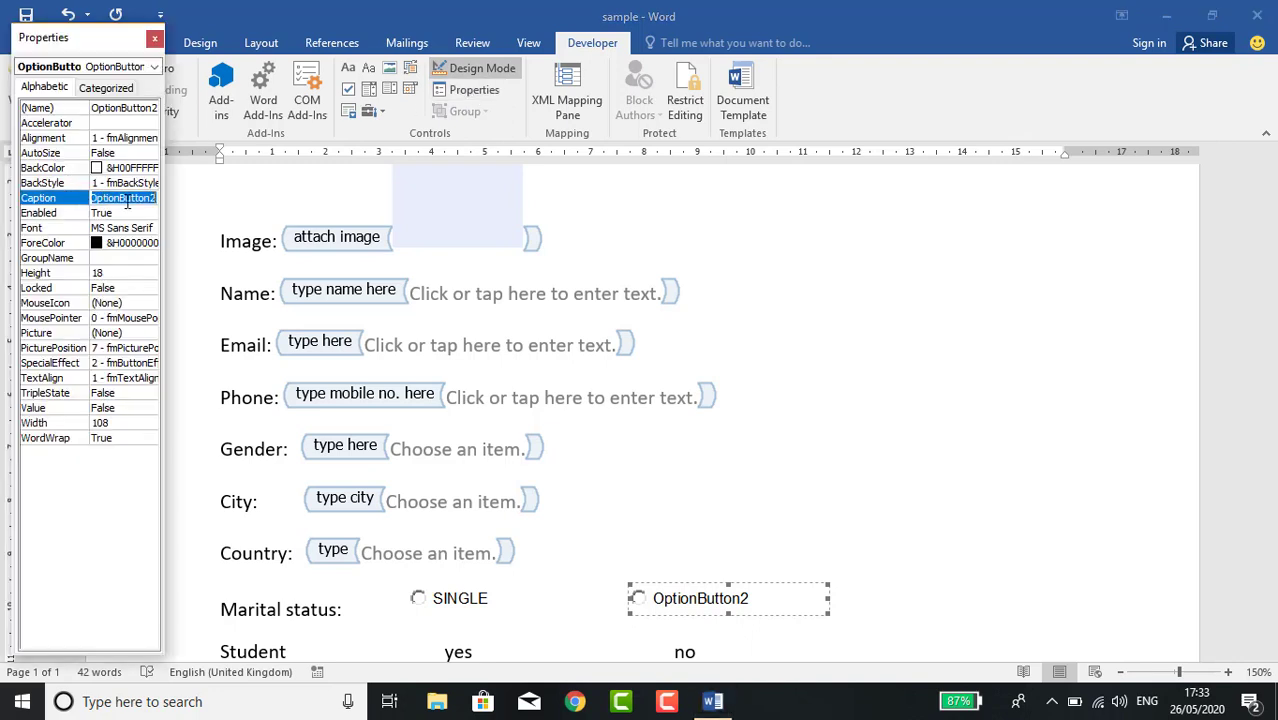
pyautogui.write('MARRIED')
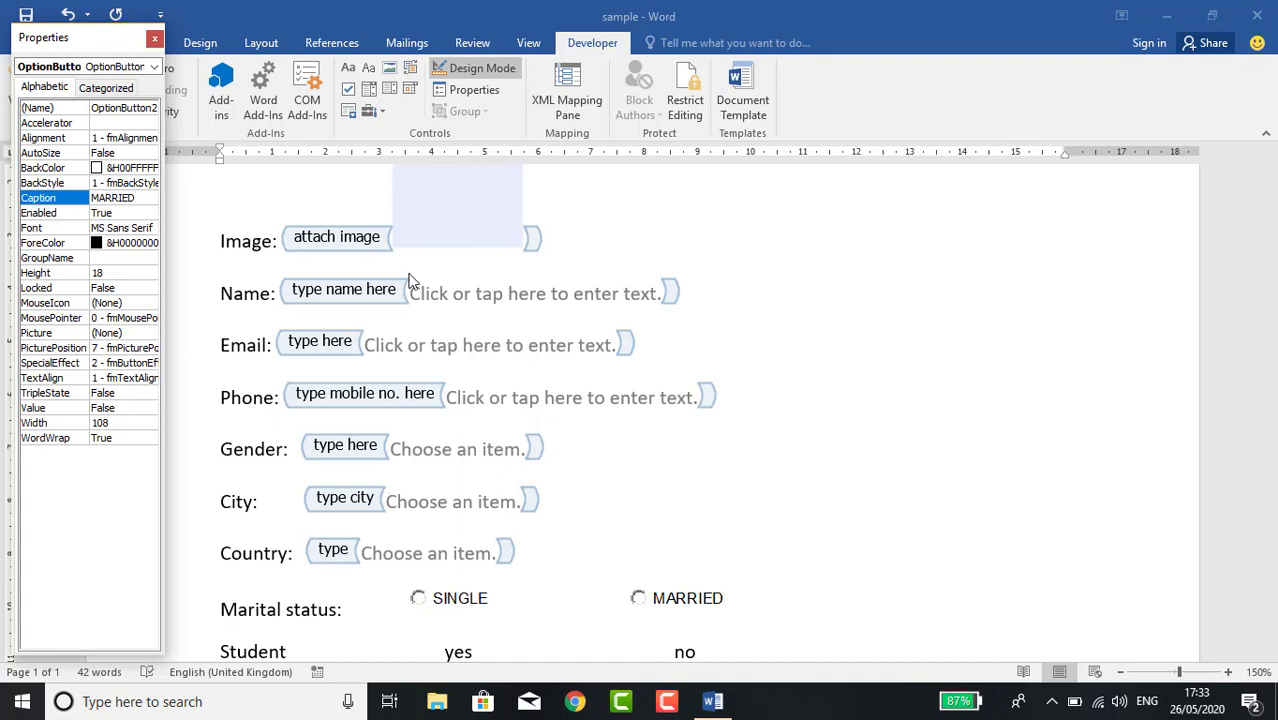
pyautogui.scroll(-1, 509, 587)
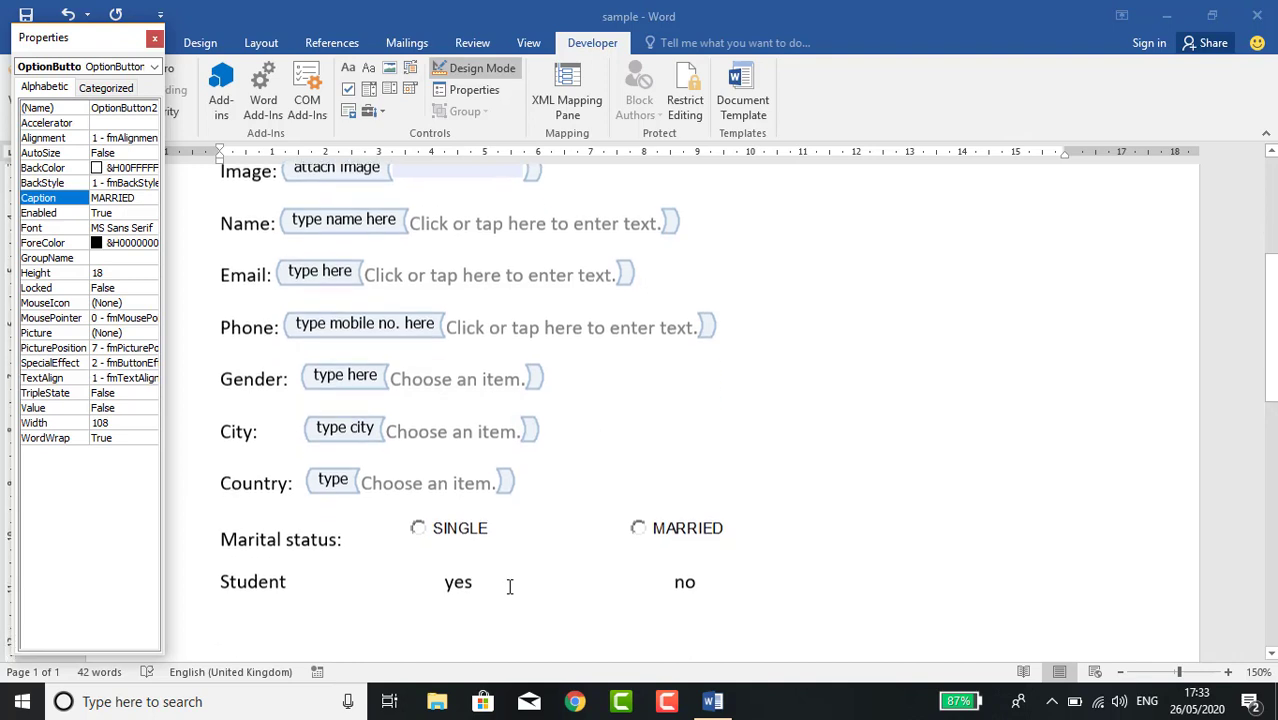
# Step: Delete the words yes and no from the Student line
pyautogui.doubleClick(458, 581)
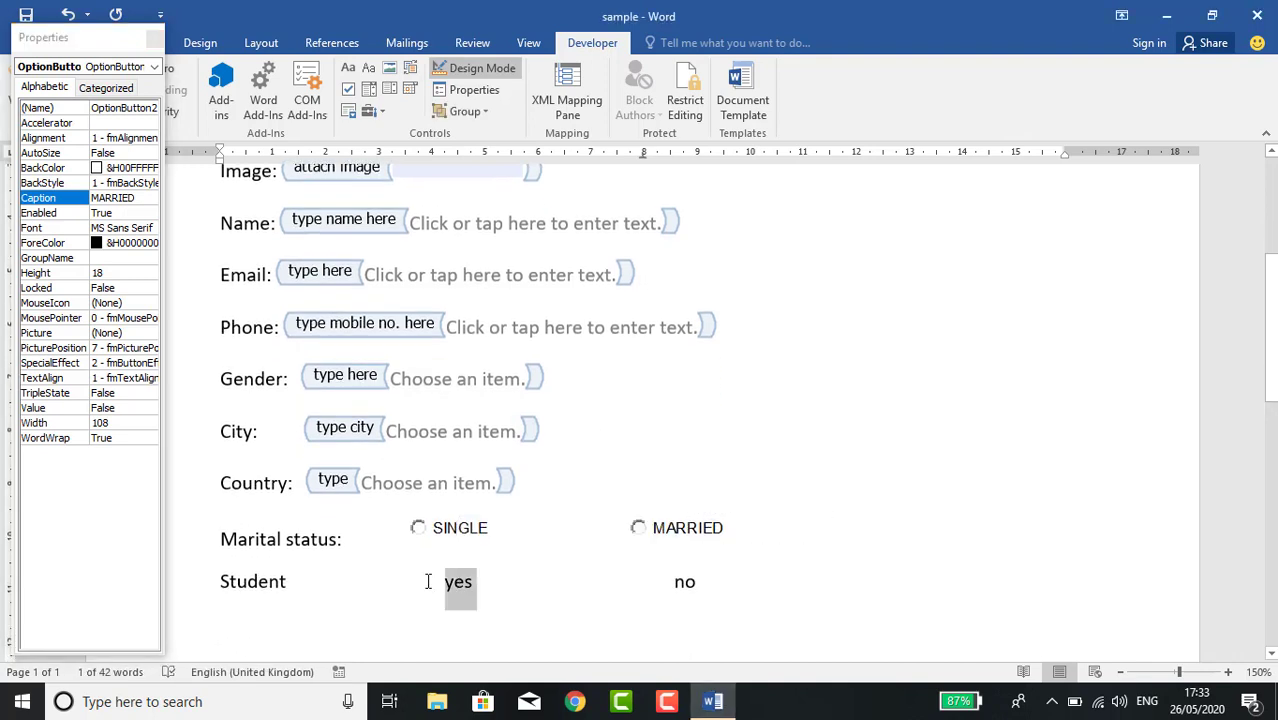
pyautogui.press('Delete')
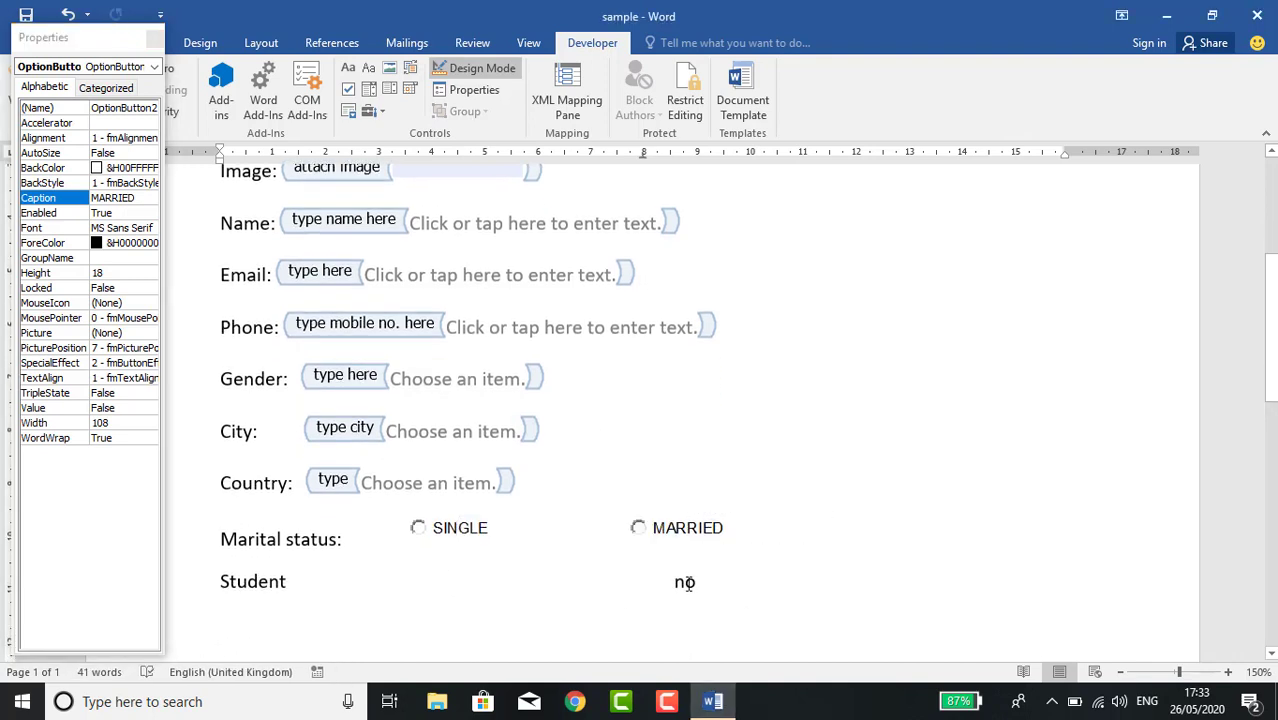
pyautogui.doubleClick(688, 583)
pyautogui.press('Delete')
# Step: Place the insertion point on the Student line, ready for a new control
pyautogui.click(421, 540)
pyautogui.click(415, 568)
pyautogui.tripleClick(399, 579)
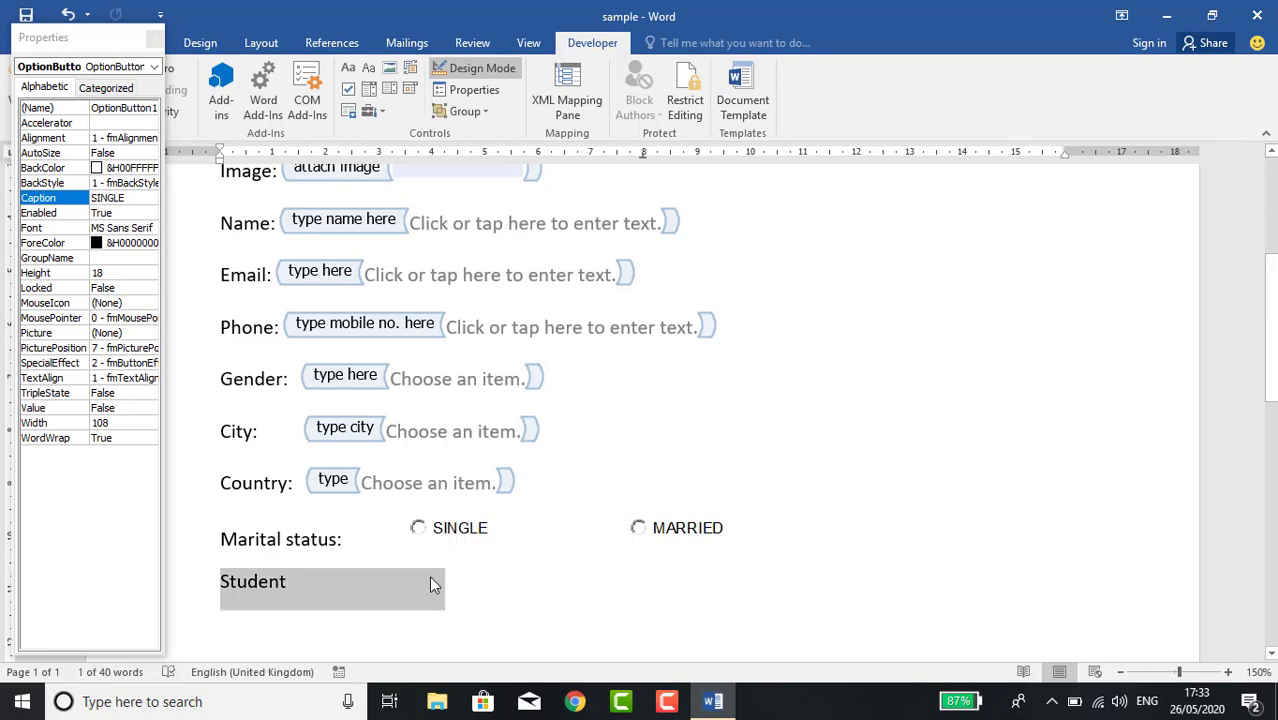
pyautogui.click(431, 582)
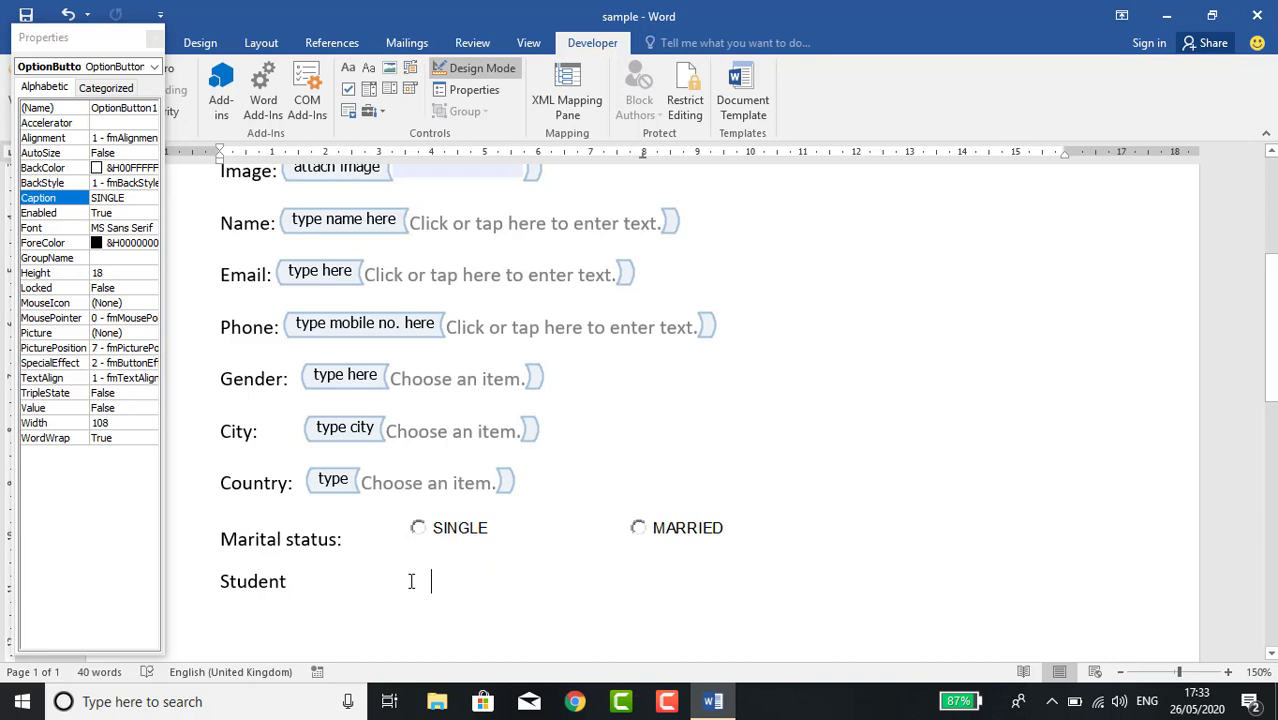
pyautogui.tripleClick(410, 580)
pyautogui.click(410, 580)
pyautogui.click(372, 113)
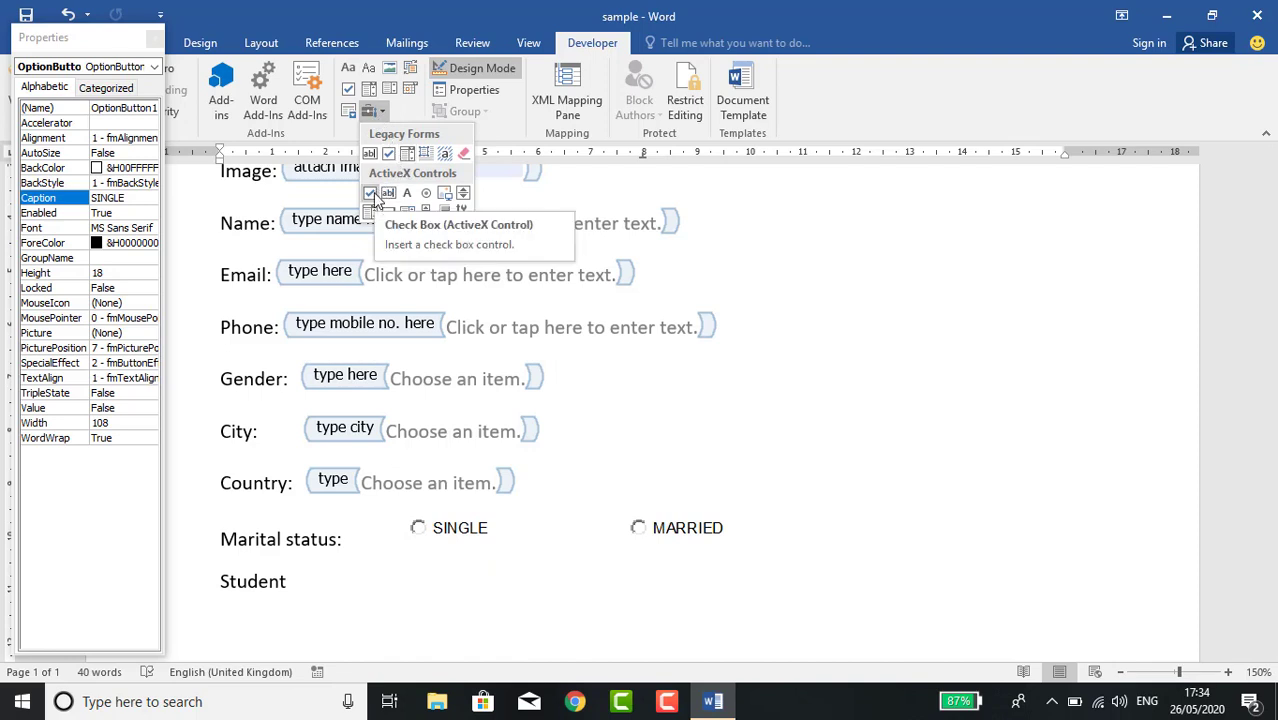
# Step: Insert an ActiveX check box beside Student and caption it YES
pyautogui.click(371, 193)
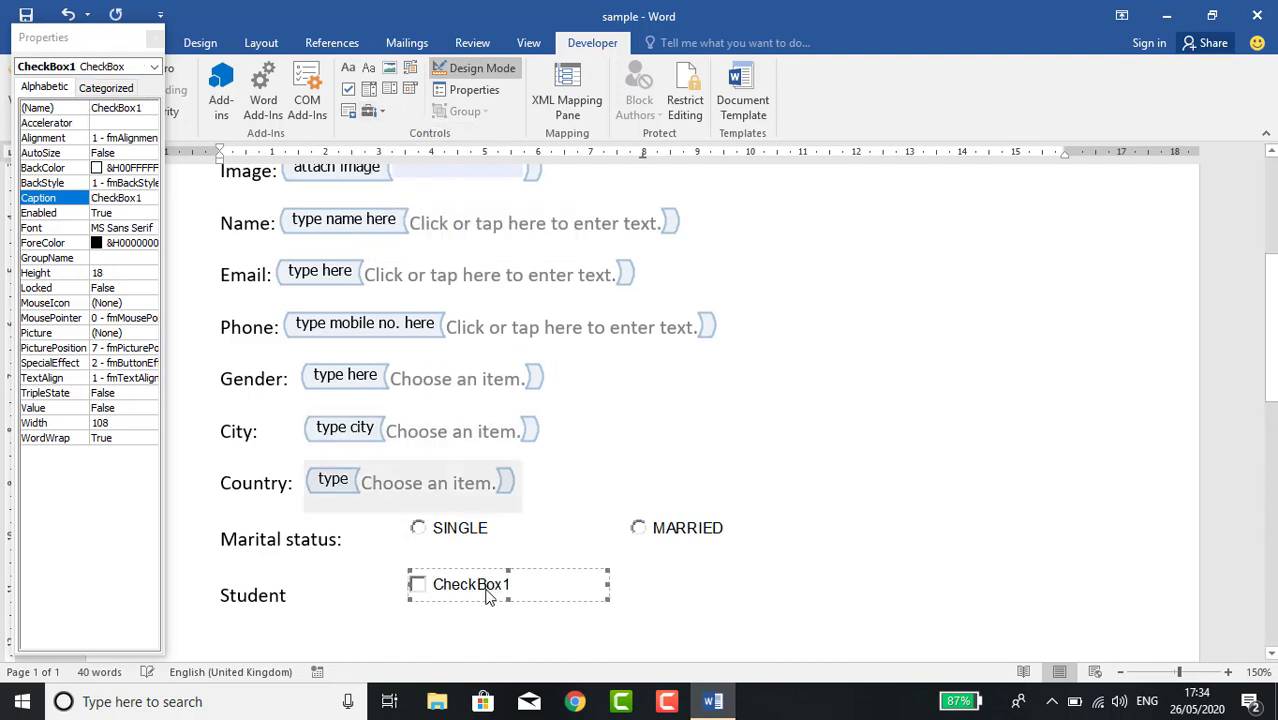
pyautogui.doubleClick(112, 197)
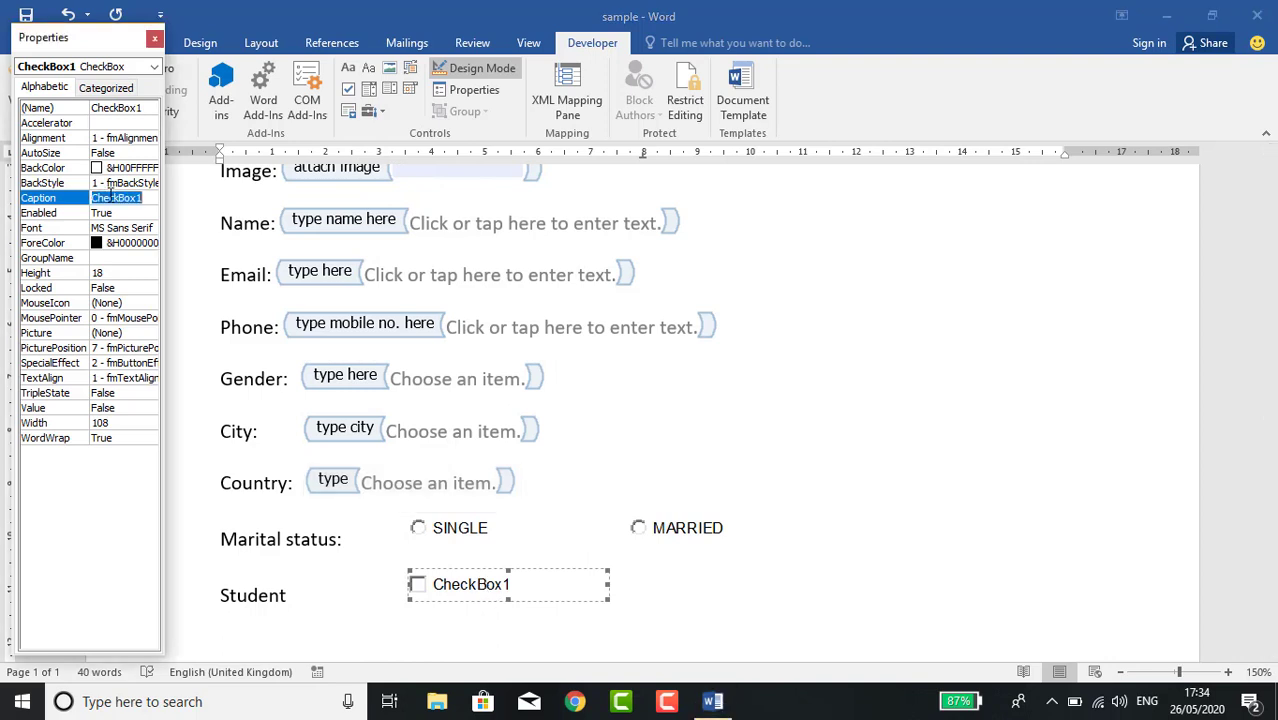
pyautogui.write('YES')
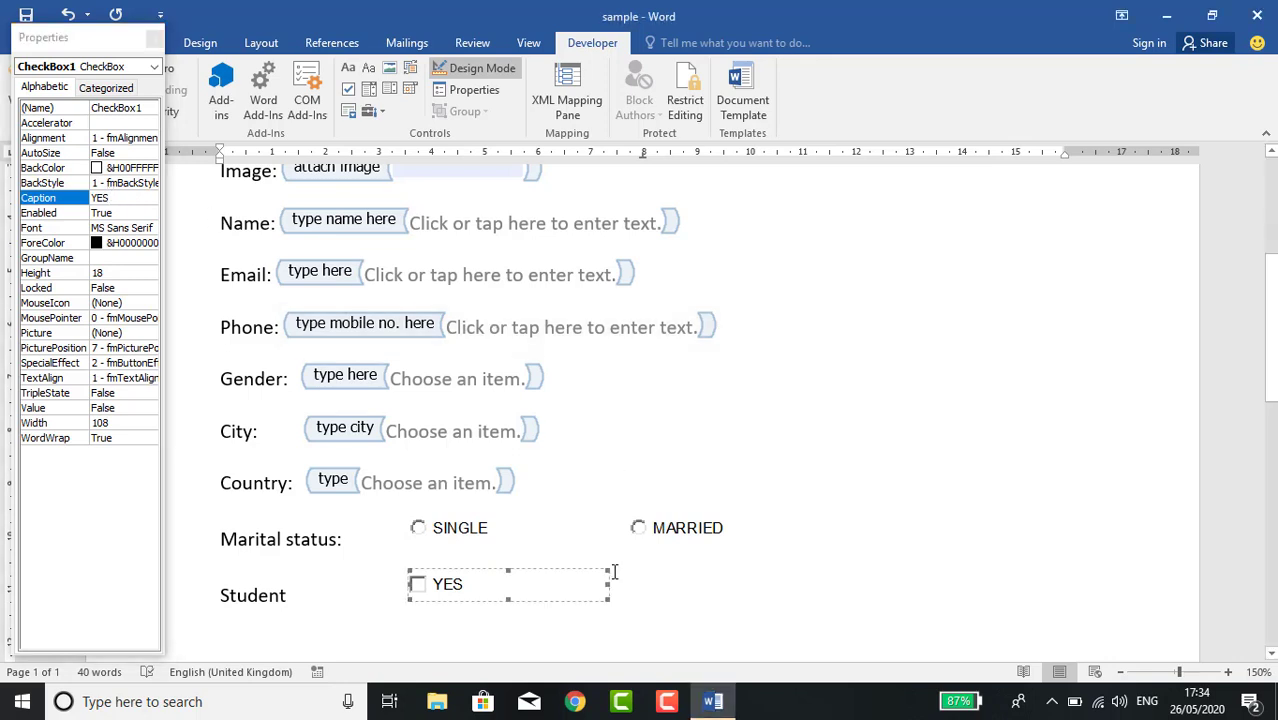
# Step: Add a second check box at the end of the Student line, captioned NO
pyautogui.doubleClick(660, 584)
pyautogui.click(662, 588)
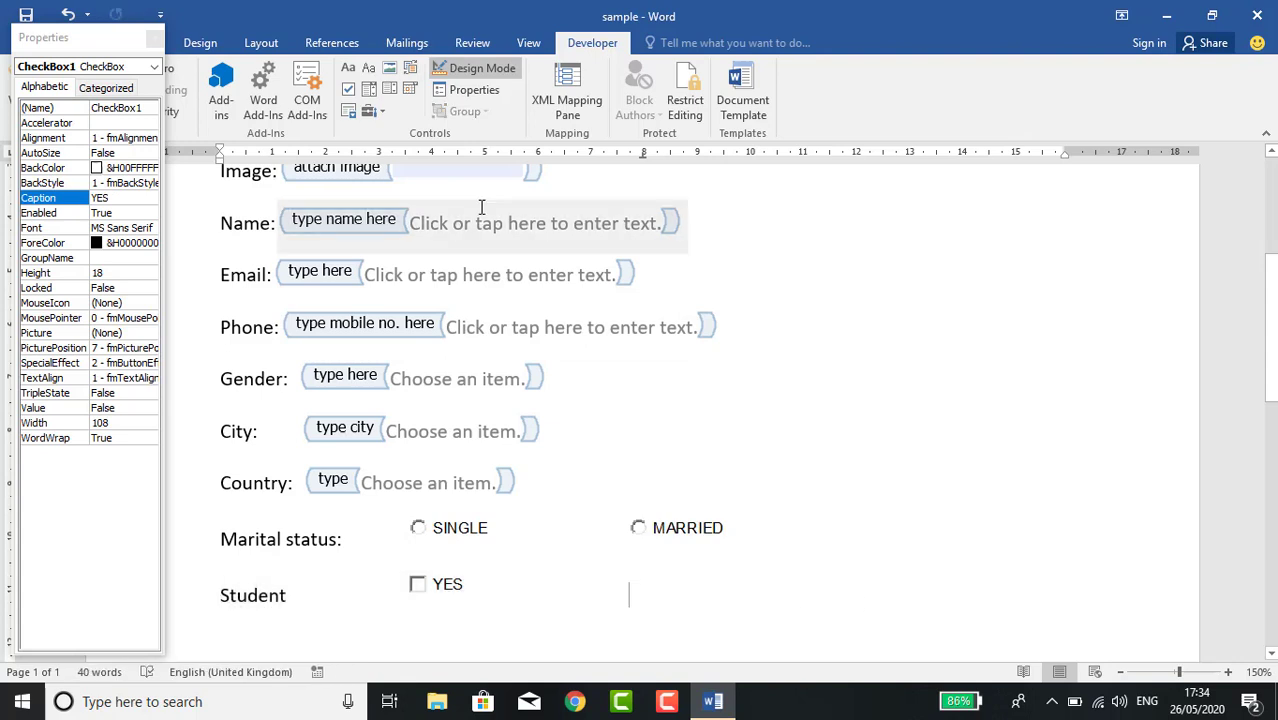
pyautogui.click(368, 111)
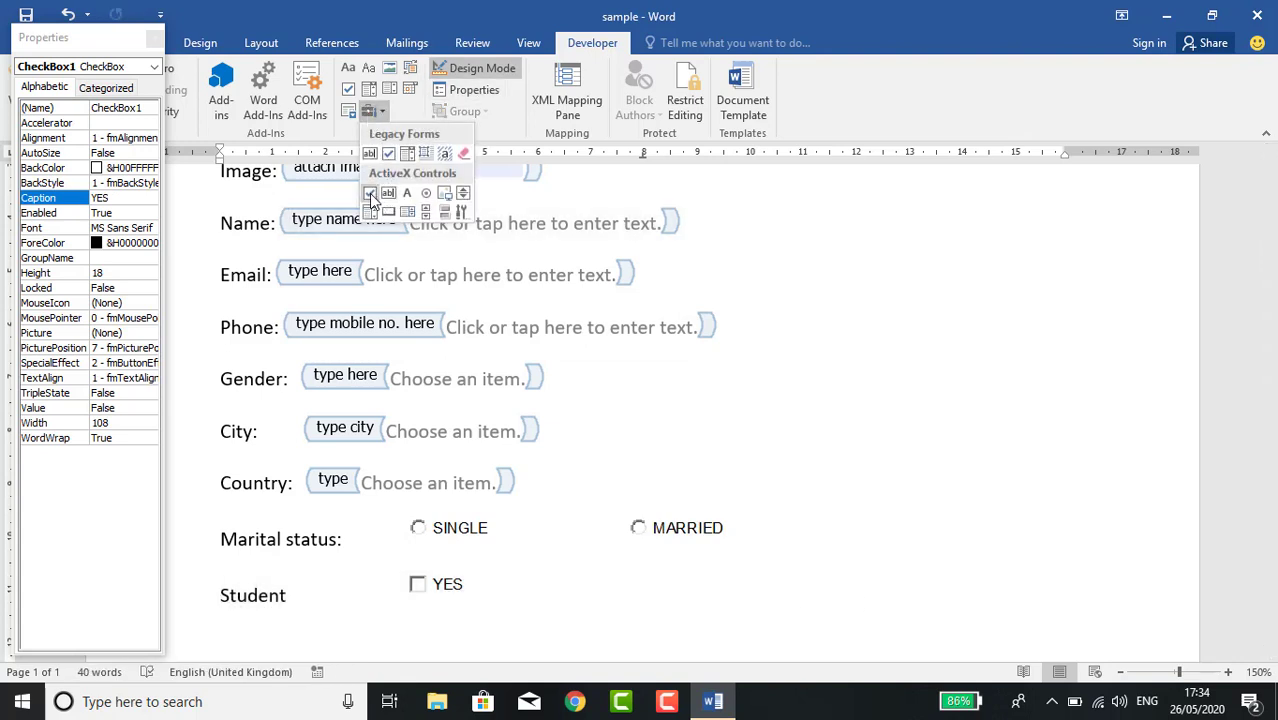
pyautogui.click(370, 193)
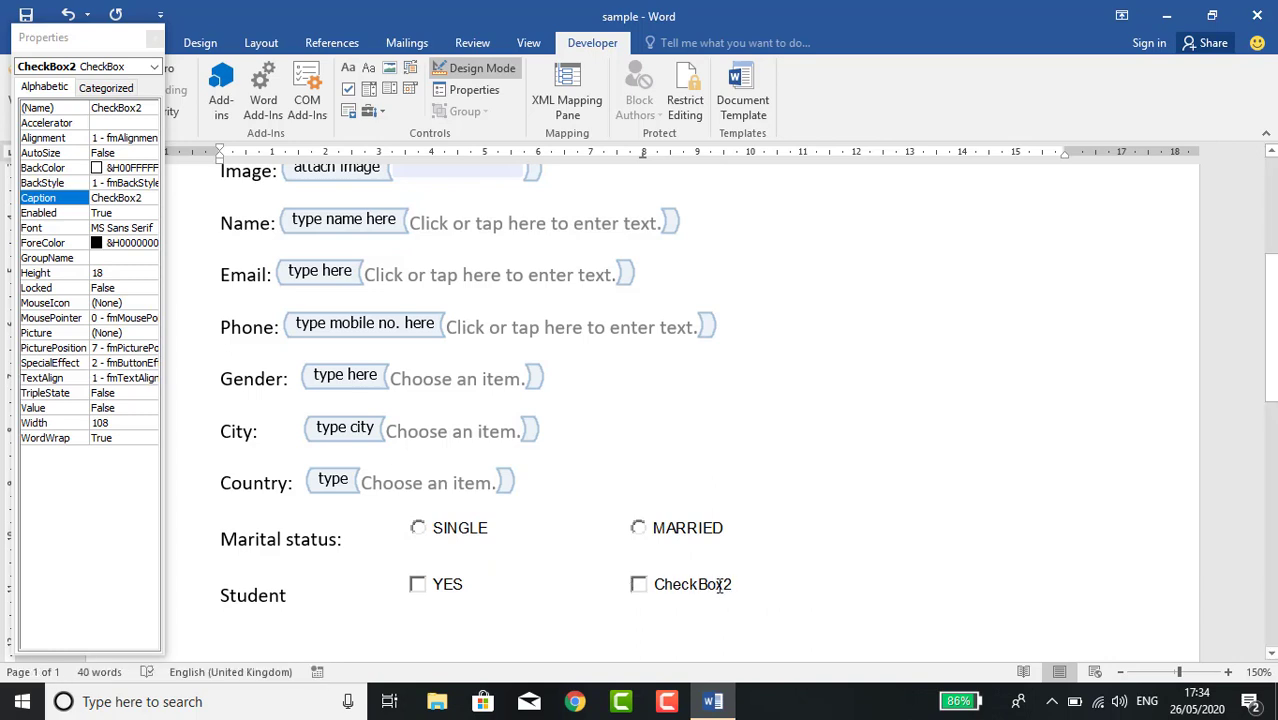
pyautogui.click(476, 93)
pyautogui.click(463, 93)
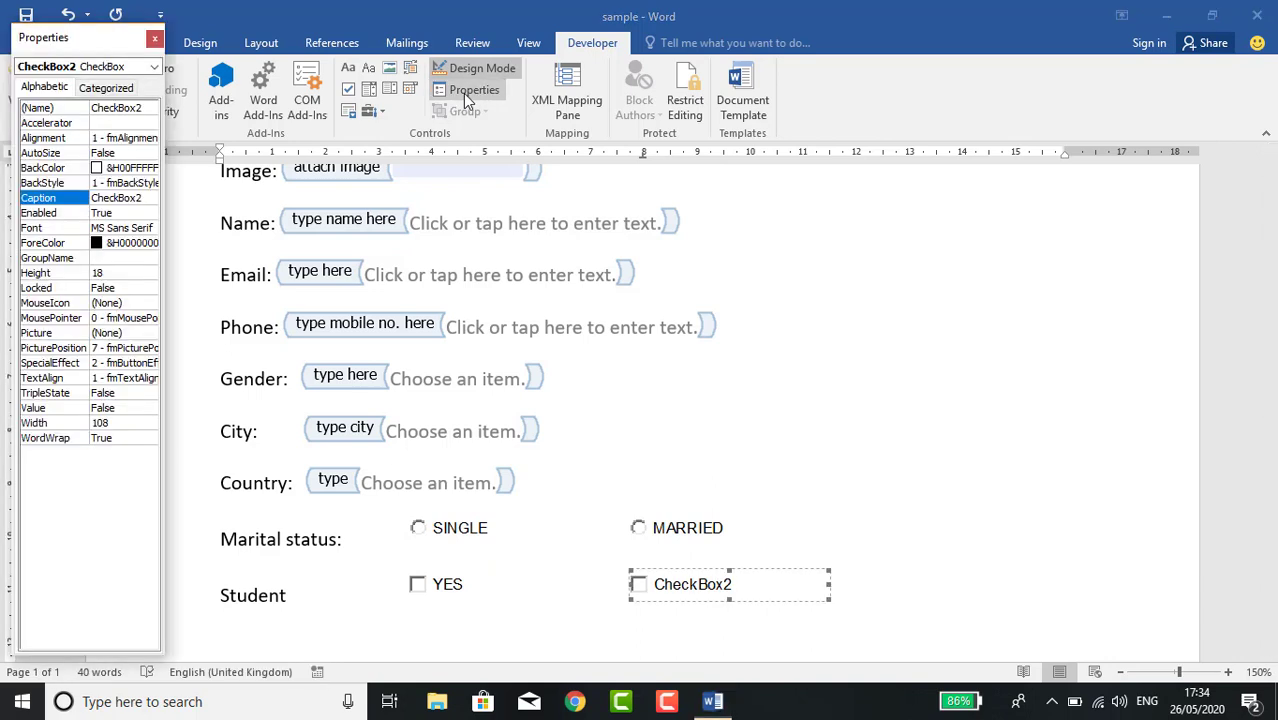
pyautogui.doubleClick(109, 197)
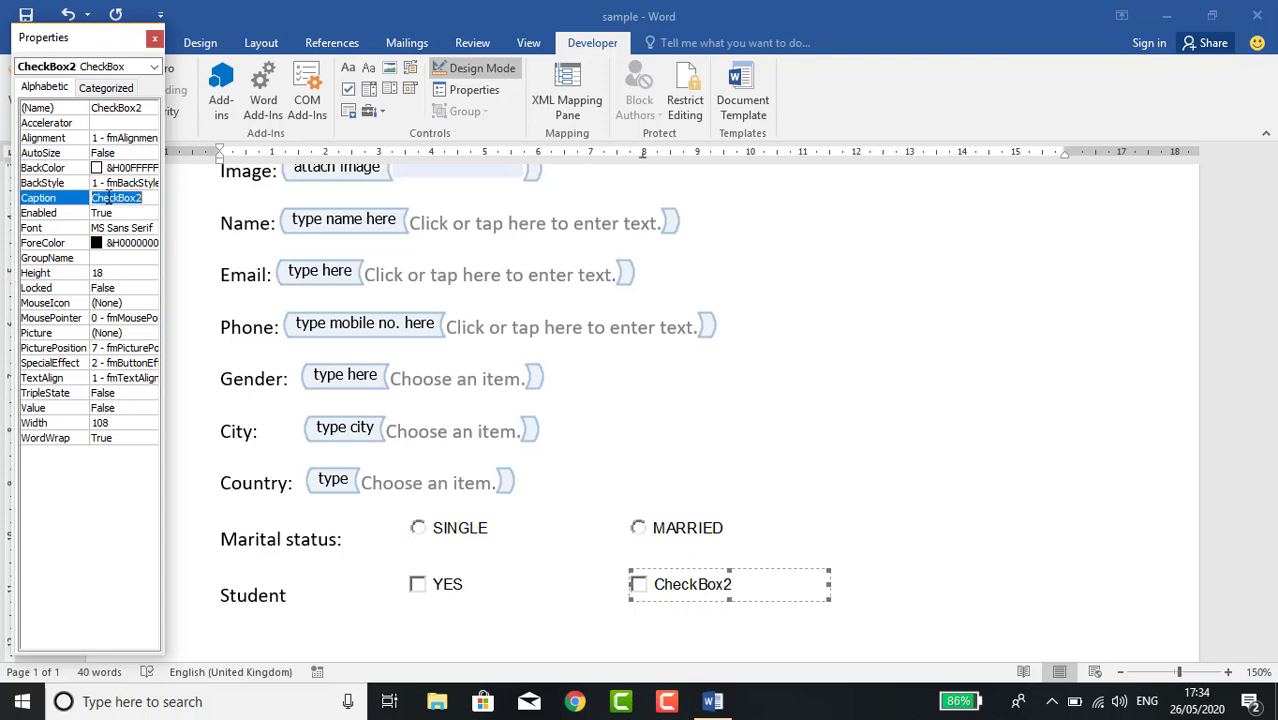
pyautogui.write('NO')
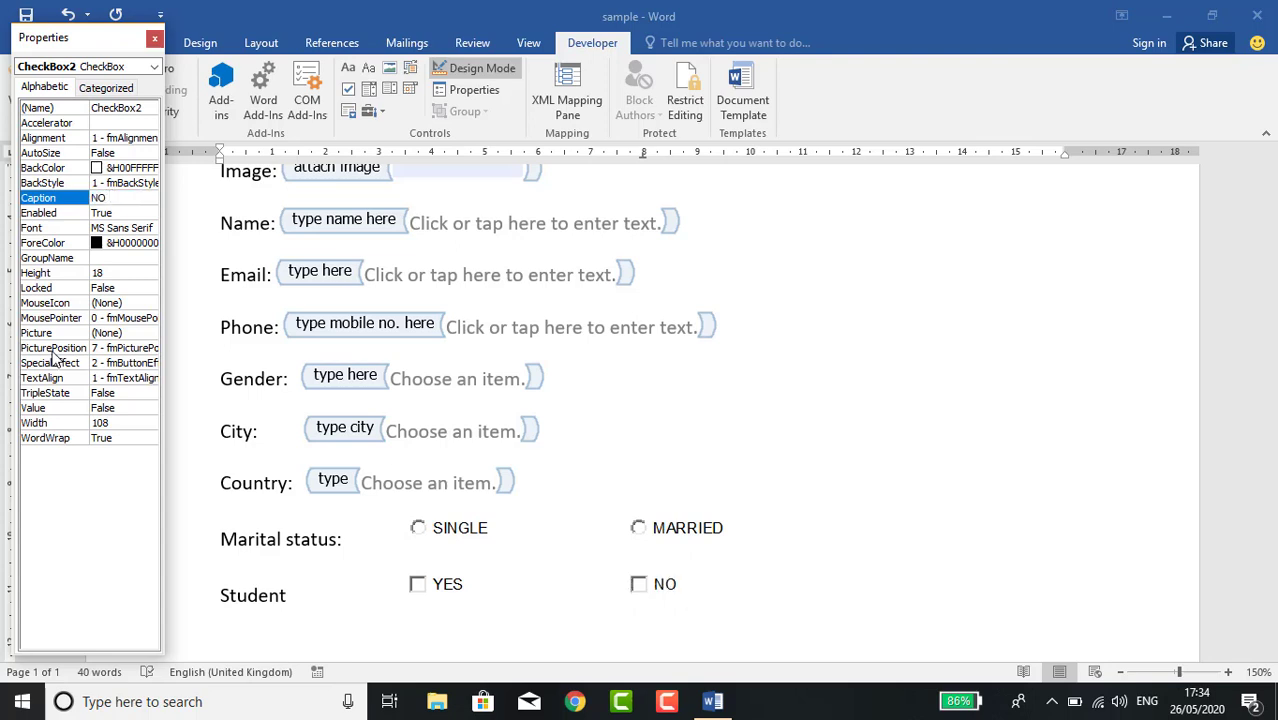
# Step: Type DOB on the line below Student and insert a date picker content control after it
pyautogui.doubleClick(231, 634)
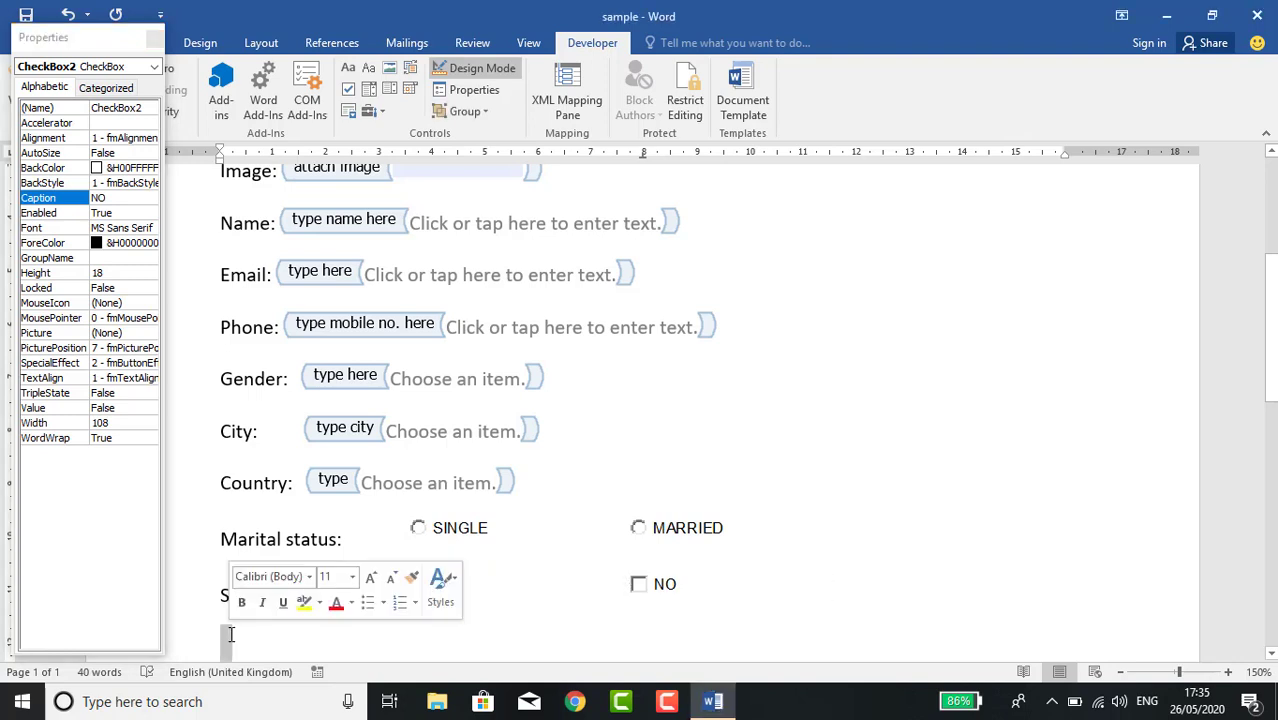
pyautogui.write('D')
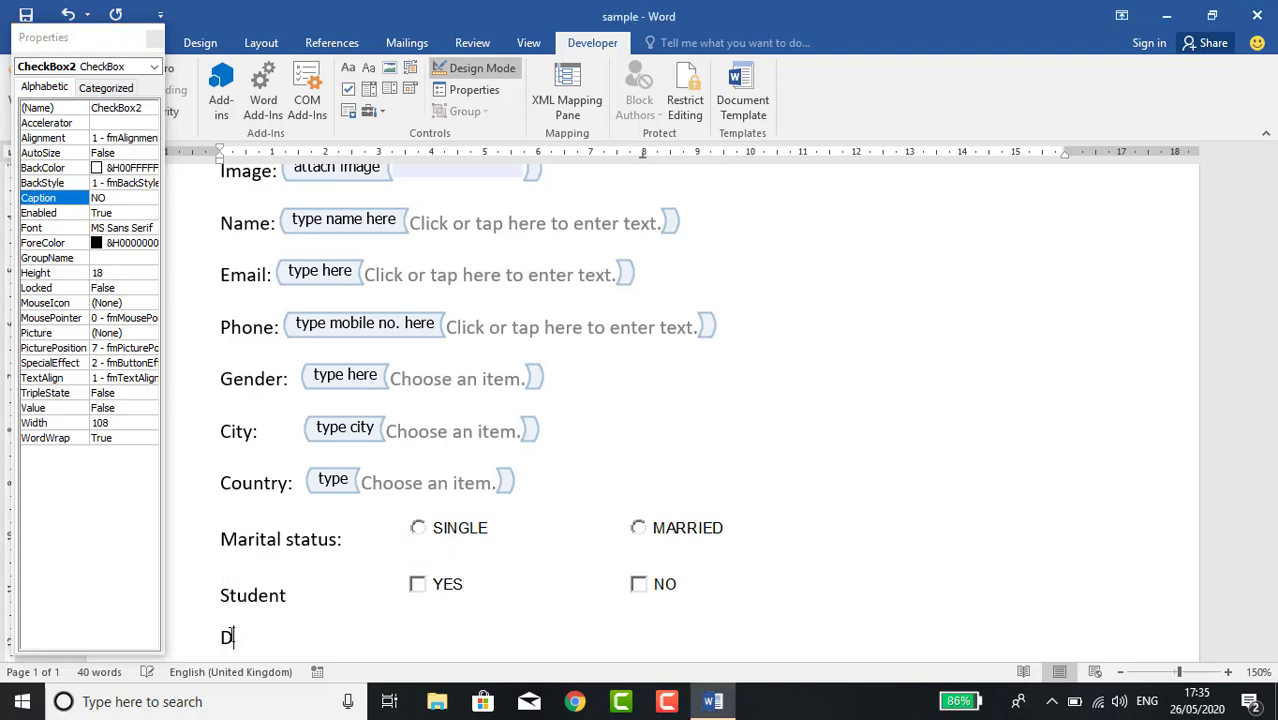
pyautogui.write('ON')
pyautogui.write('B')
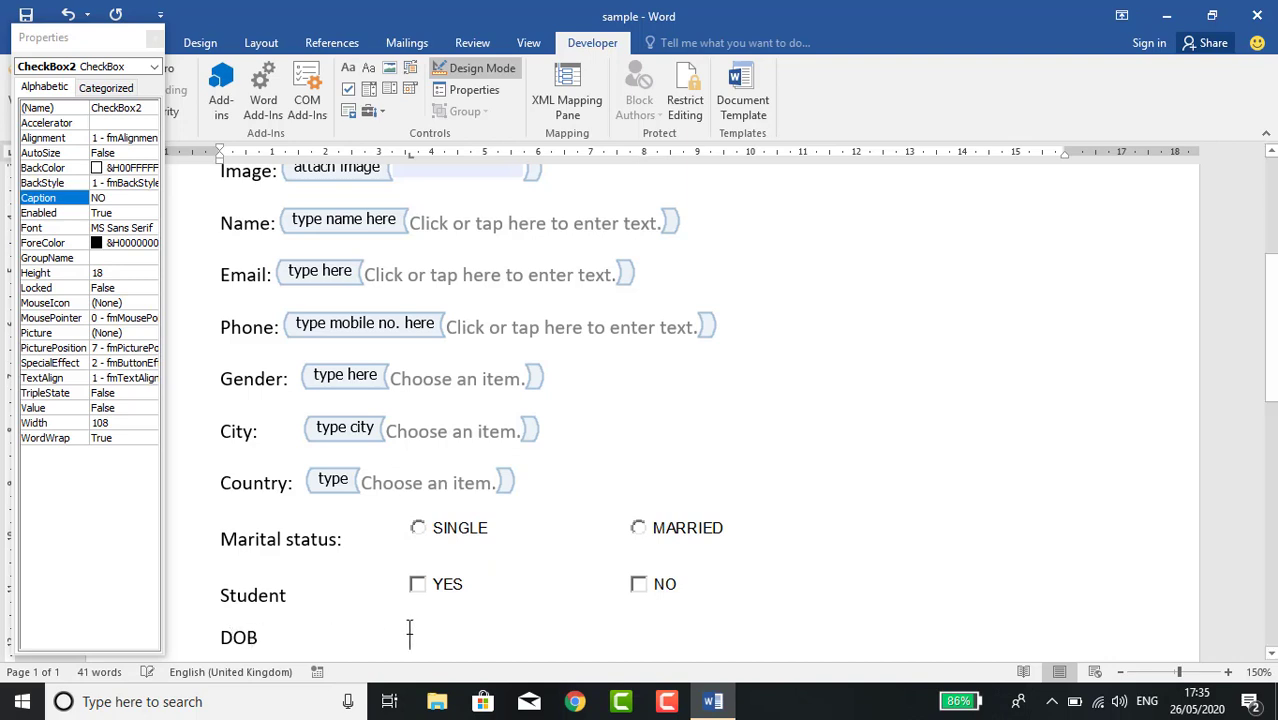
pyautogui.click(155, 39)
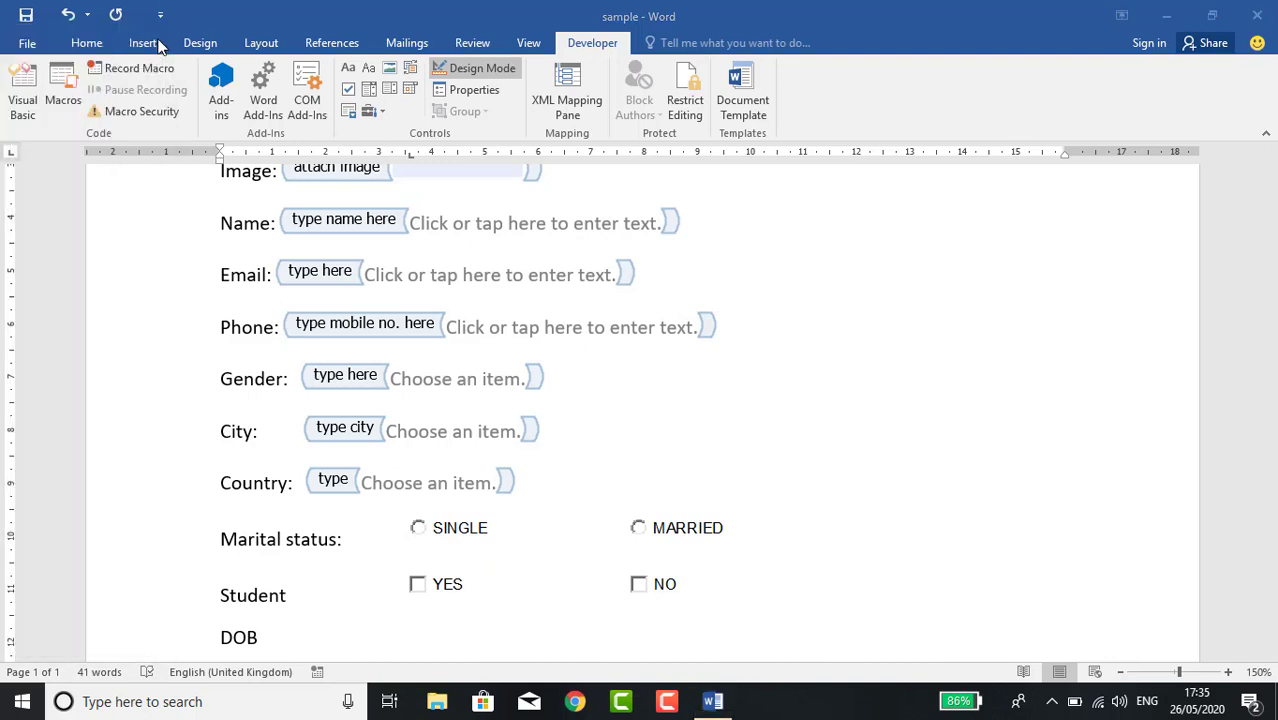
pyautogui.click(411, 95)
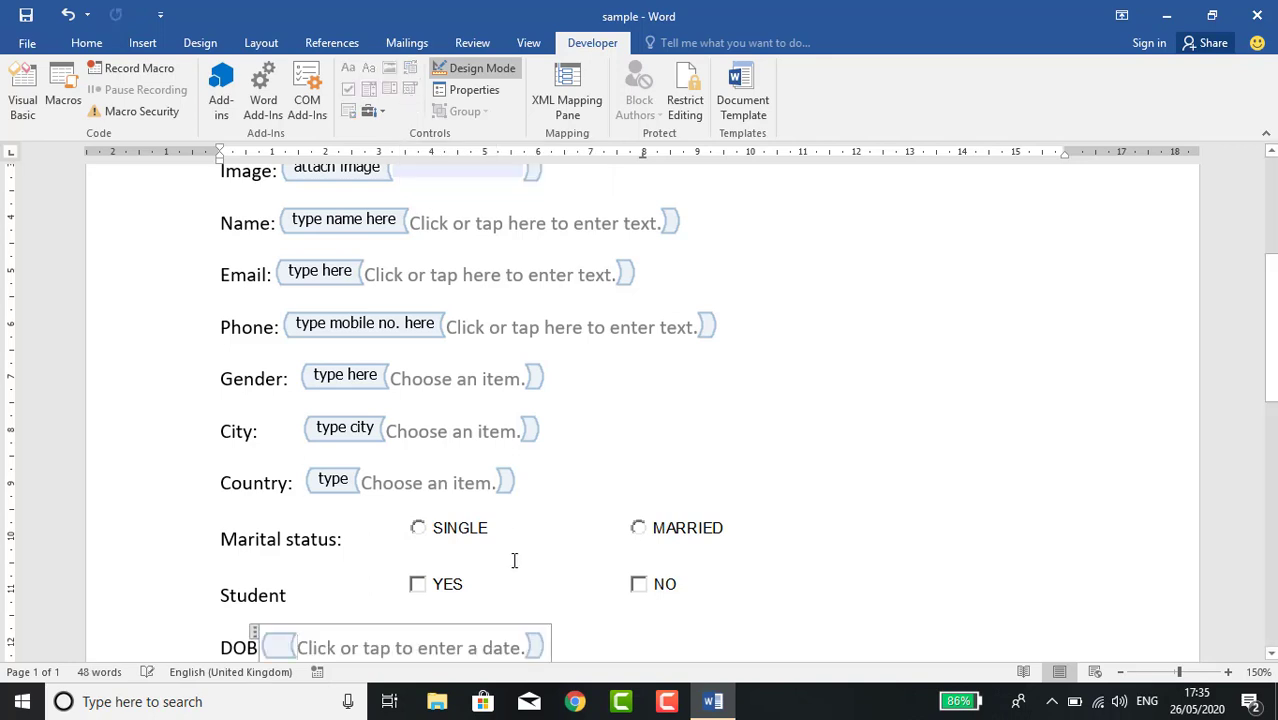
pyautogui.click(487, 95)
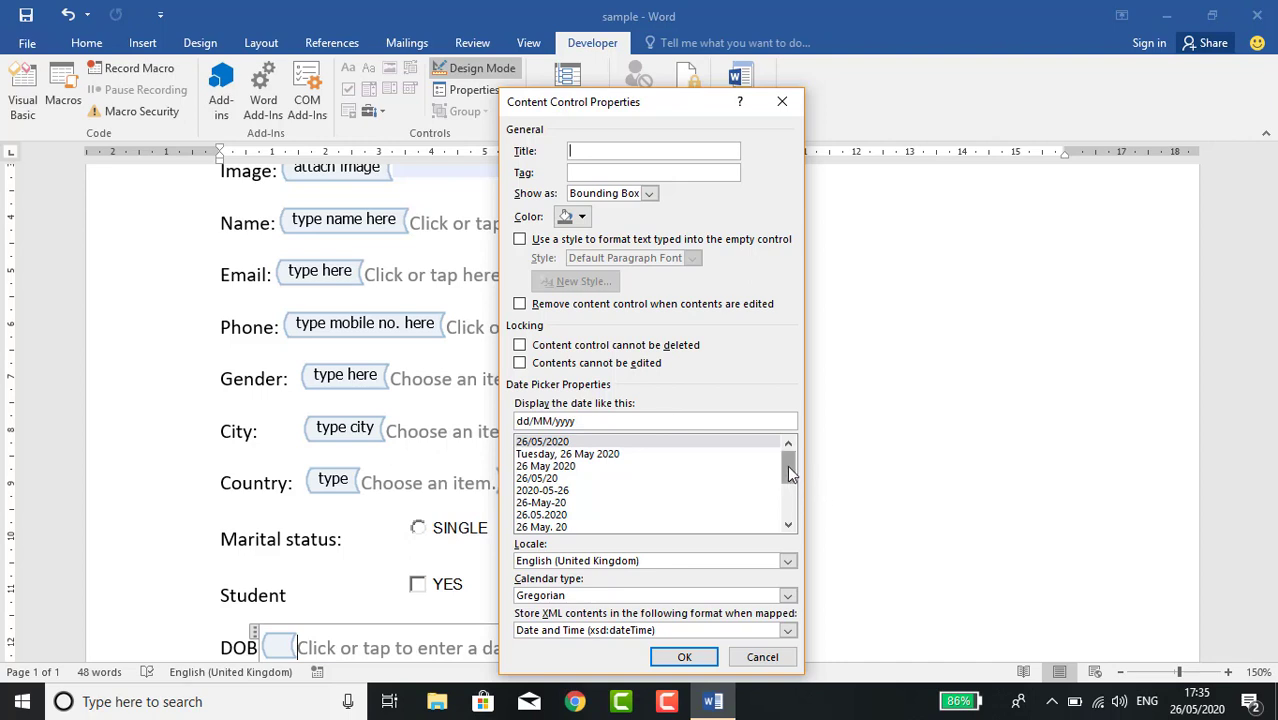
# Step: Give the DOB date picker the 26/05/20 (dd/MM/yy) format with the Gregorian calendar
pyautogui.moveTo(790, 473); pyautogui.dragTo(790, 480)
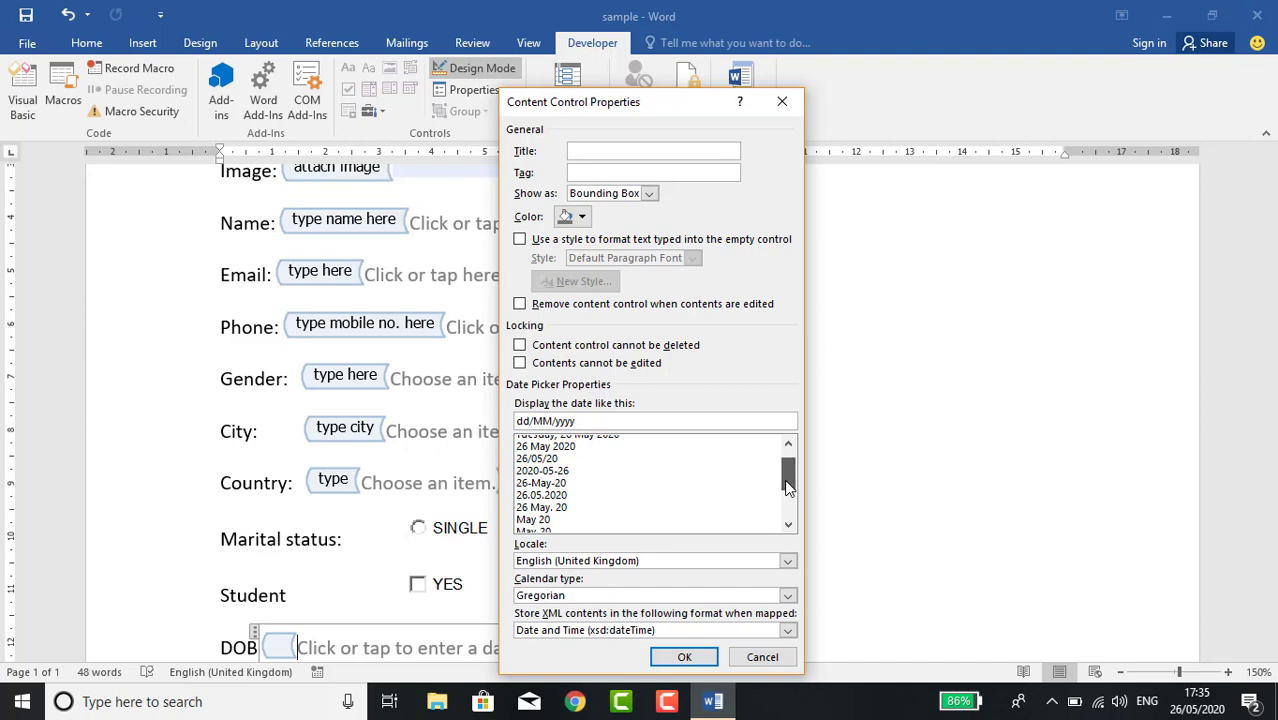
pyautogui.moveTo(790, 480)
pyautogui.mouseDown()
pyautogui.moveTo(790, 522)
pyautogui.moveTo(790, 450)
pyautogui.mouseUp()
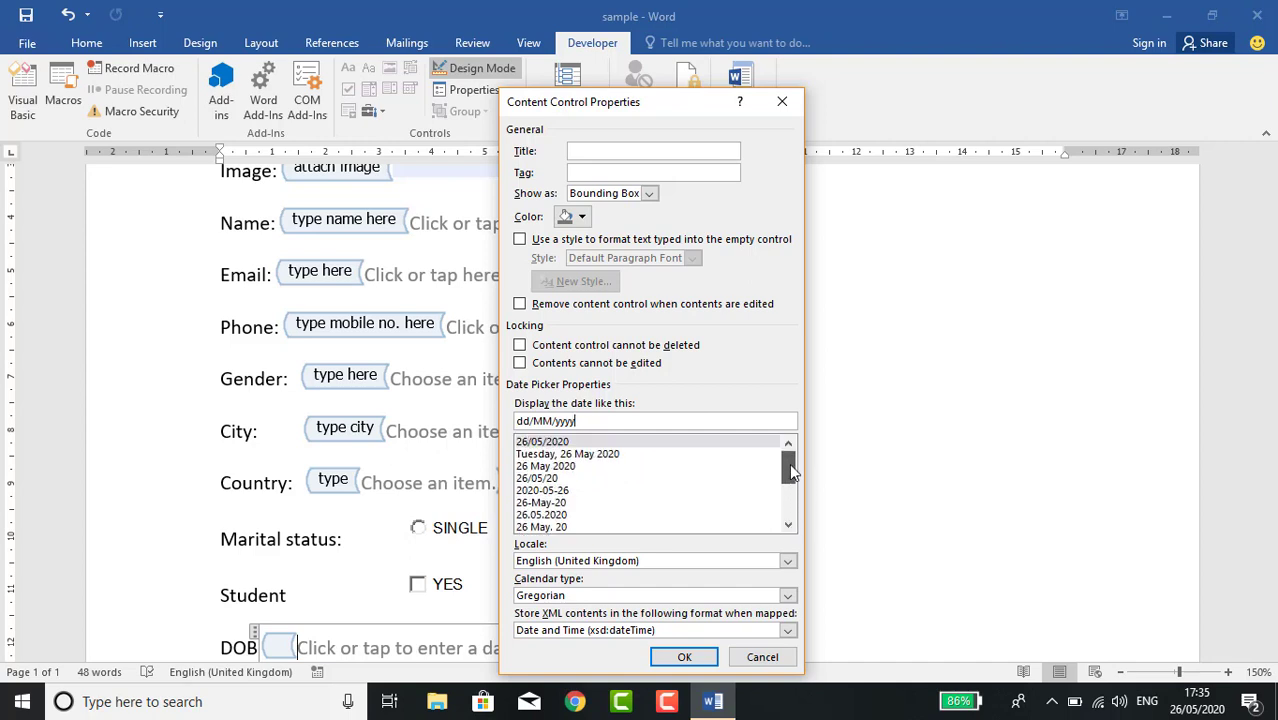
pyautogui.click(559, 421)
pyautogui.click(788, 631)
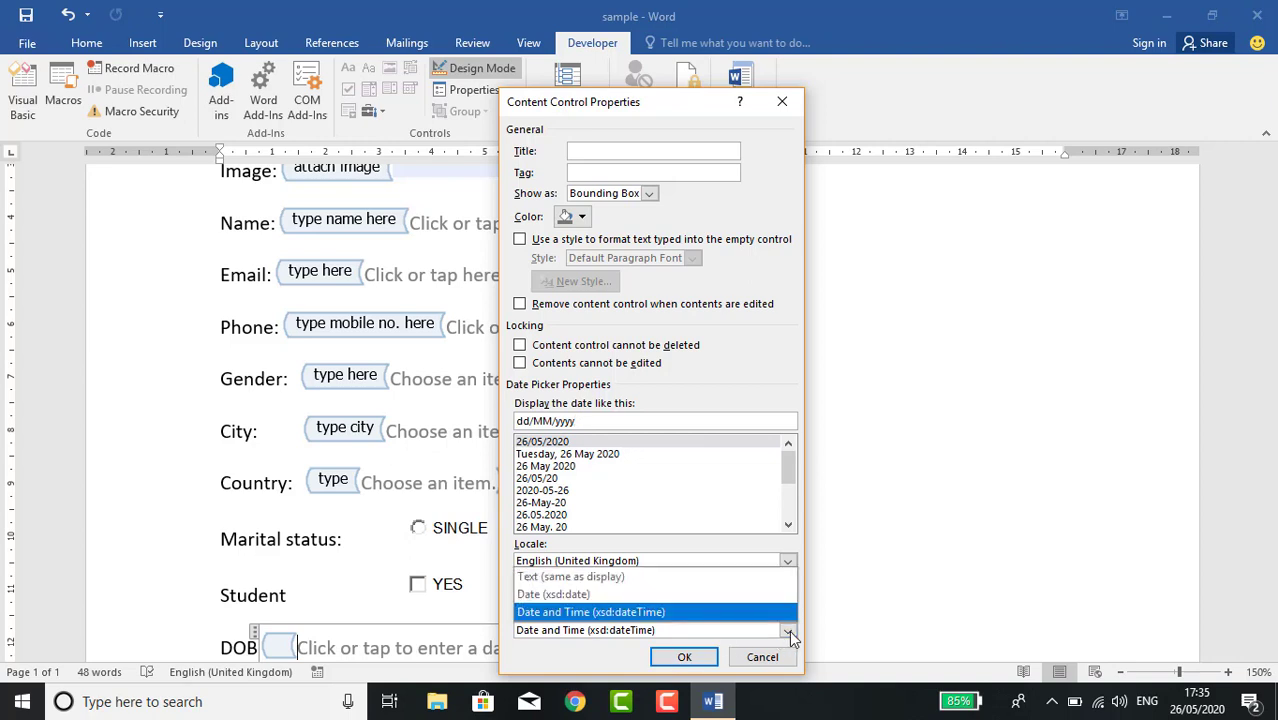
pyautogui.click(790, 630)
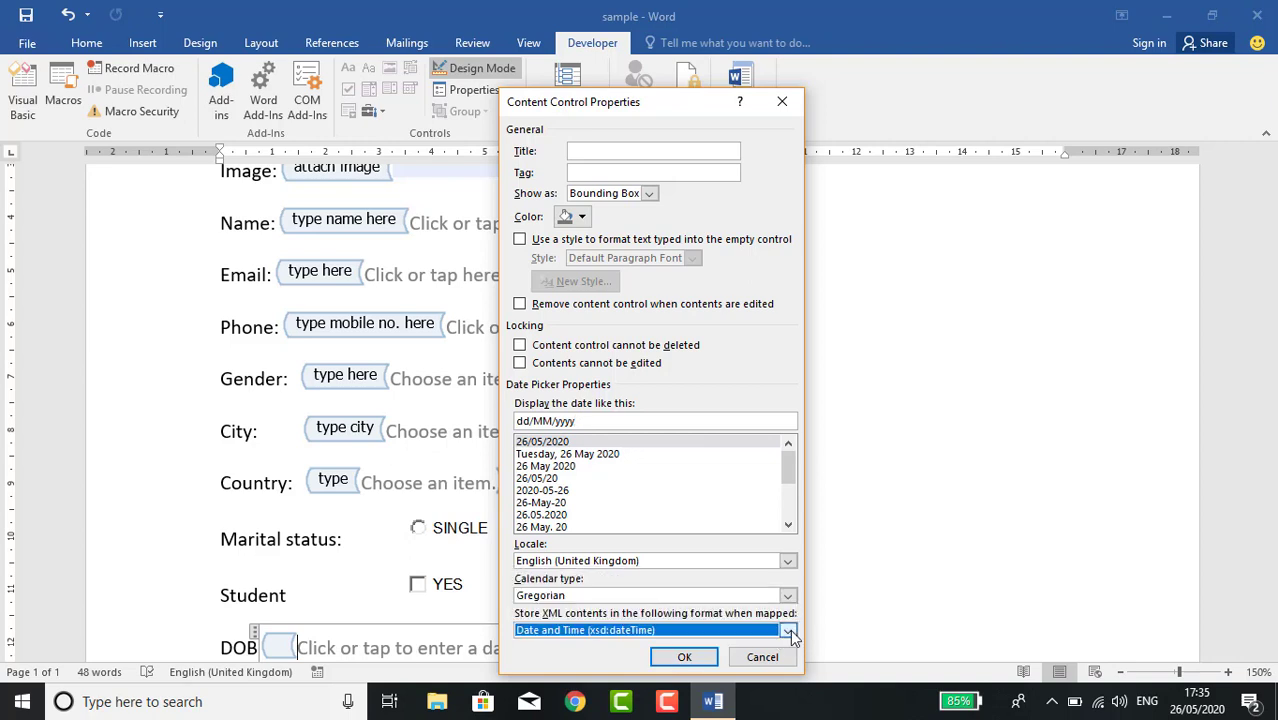
pyautogui.click(789, 597)
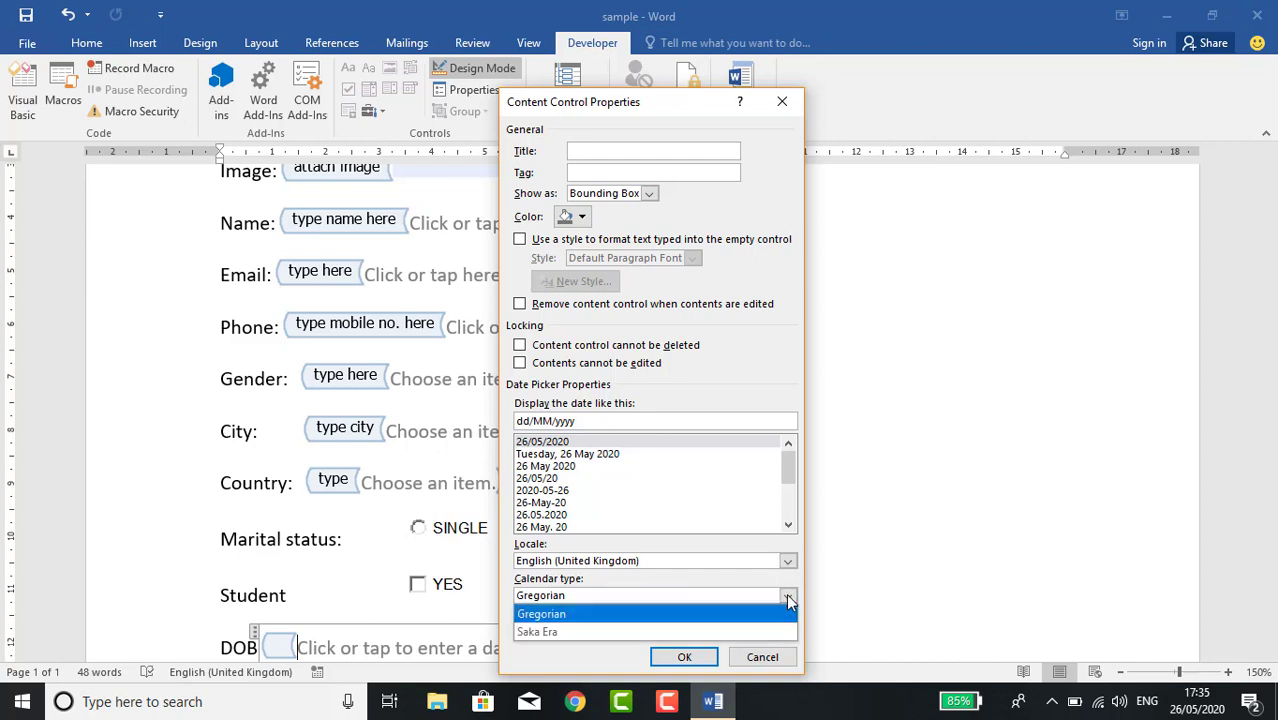
pyautogui.click(788, 598)
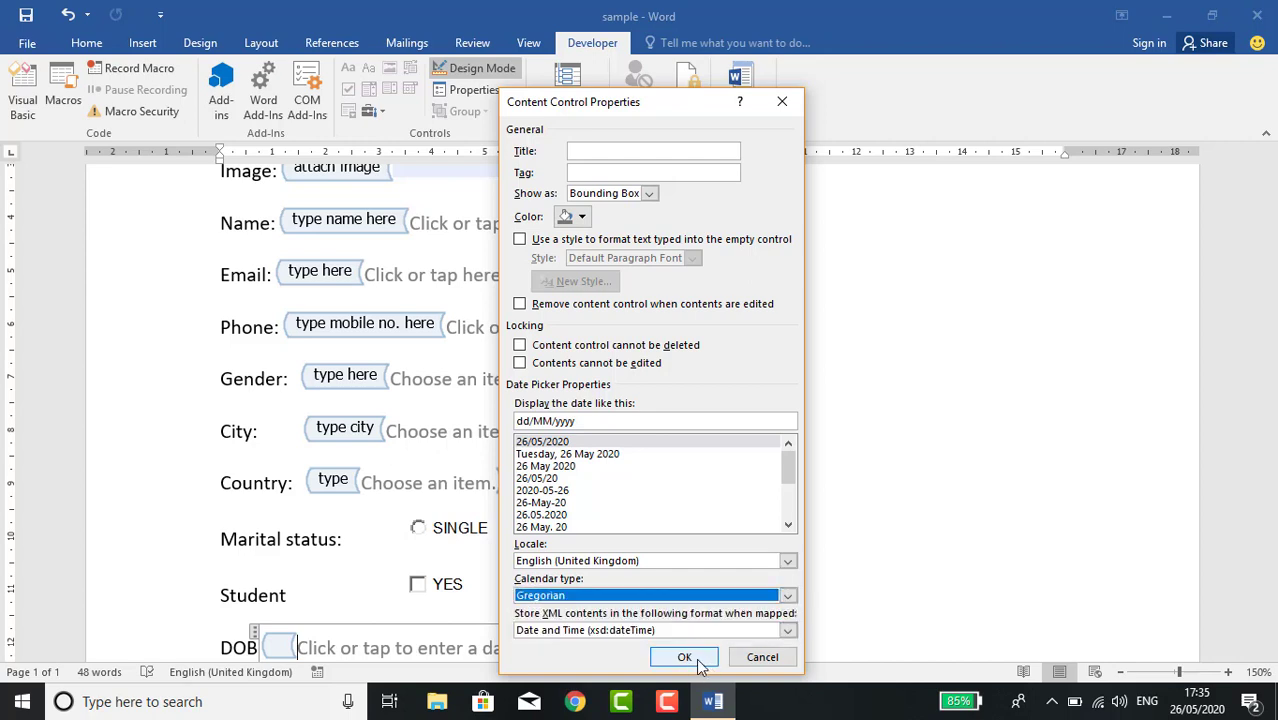
pyautogui.click(545, 479)
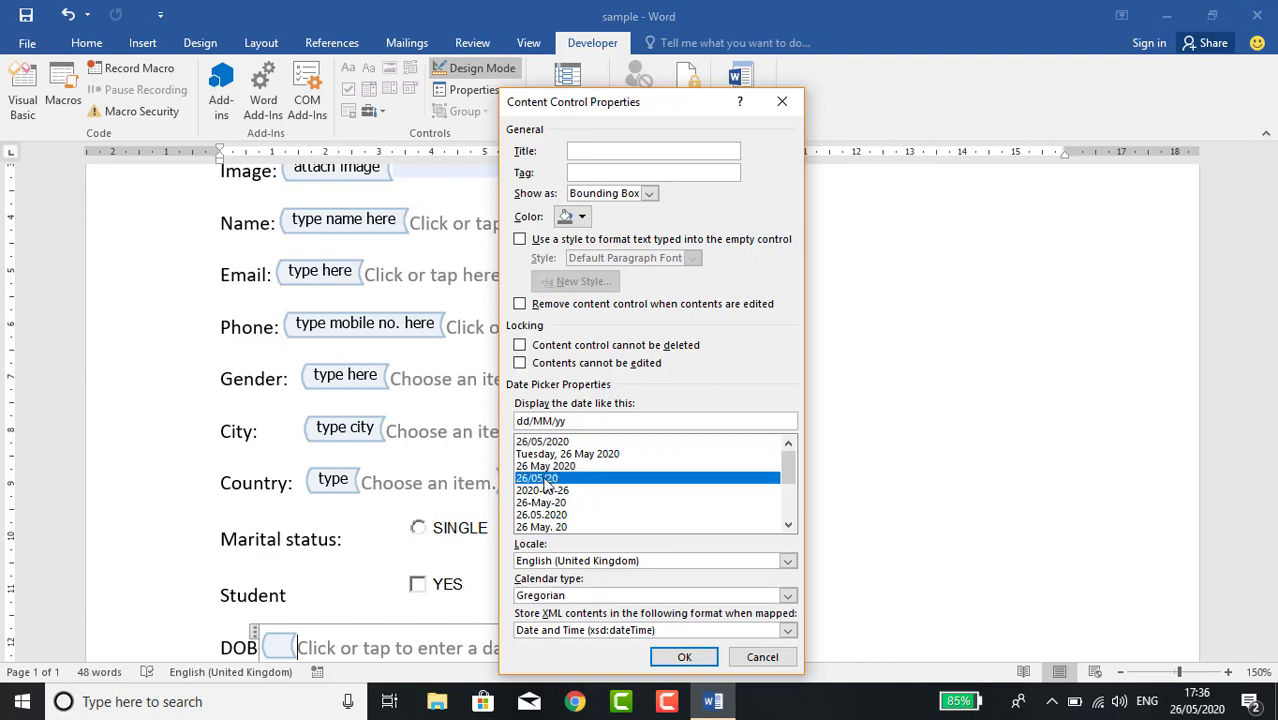
pyautogui.click(684, 657)
pyautogui.scroll(-2, 738, 598)
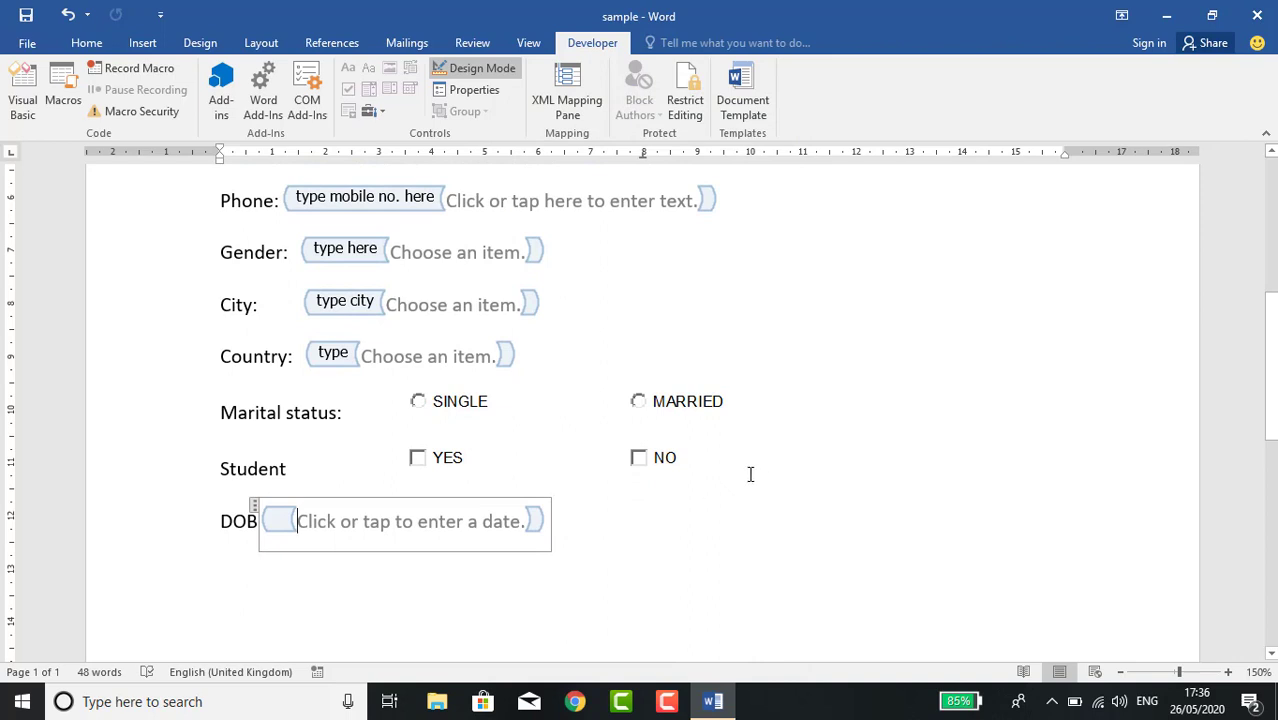
# Step: Select the whole registration form and group it into one Group content control
pyautogui.hotkey('ctrl', 'a')
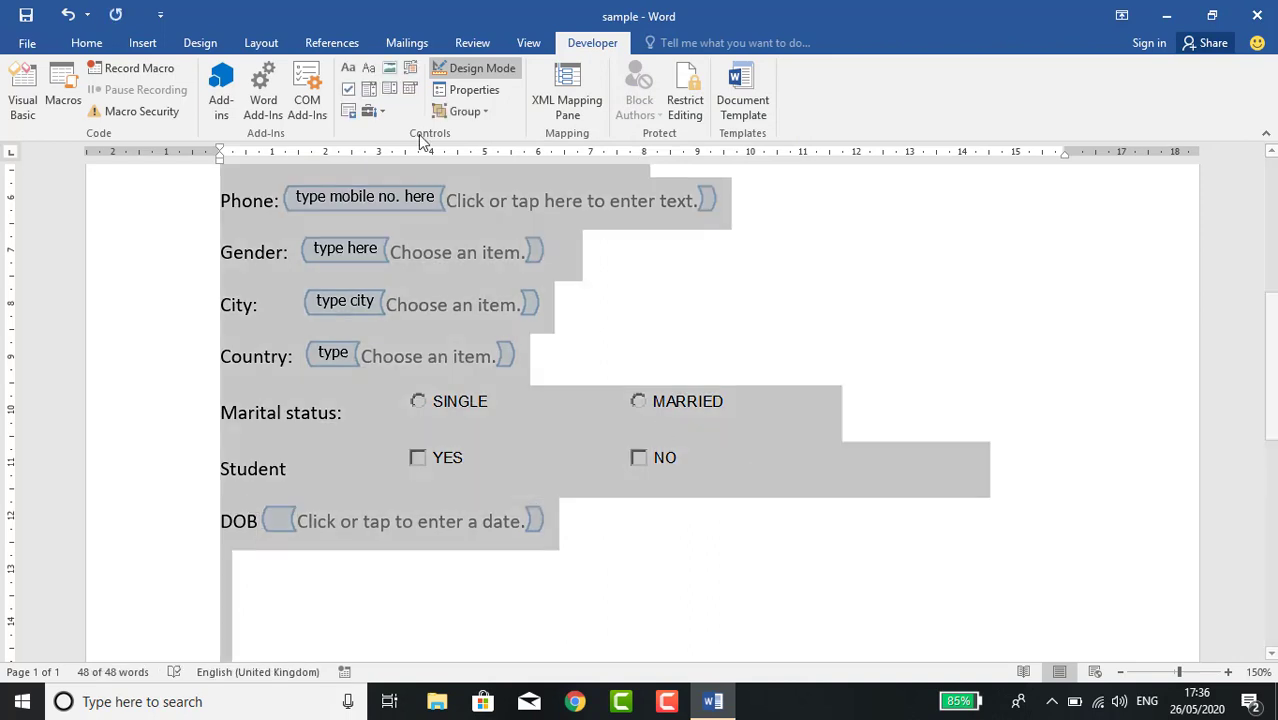
pyautogui.click(464, 112)
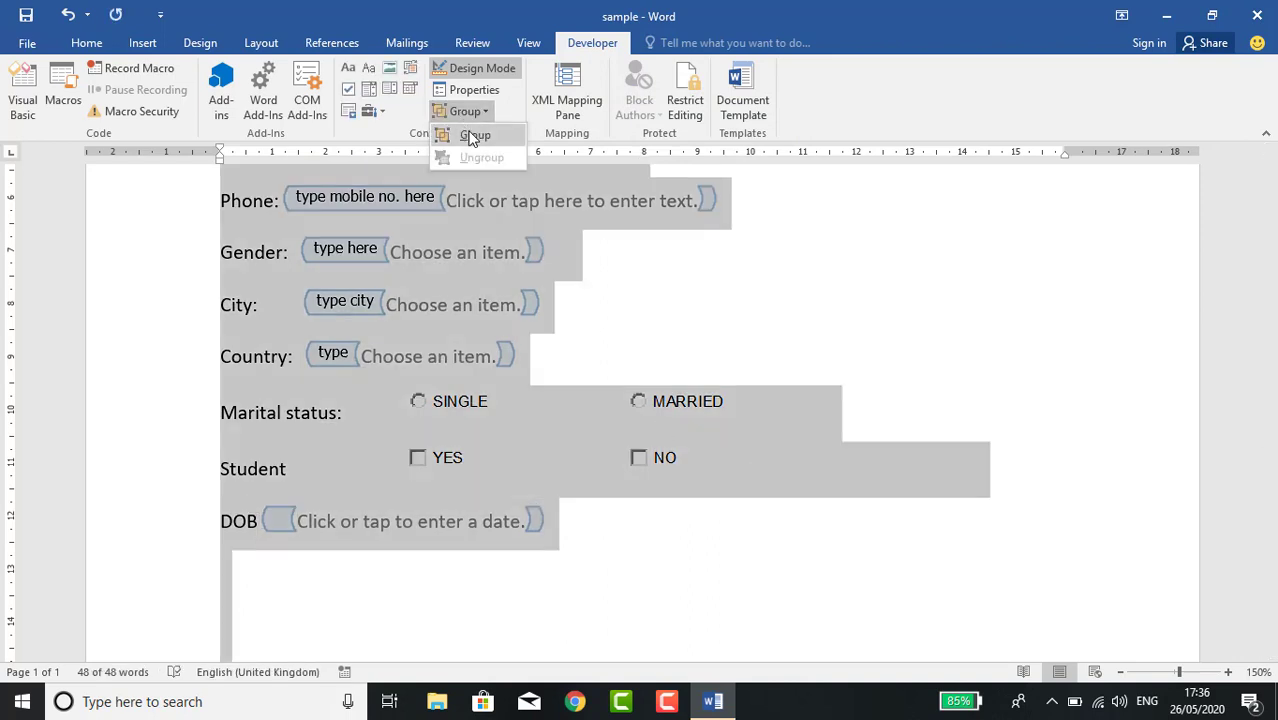
pyautogui.click(472, 135)
pyautogui.scroll(1, 860, 365)
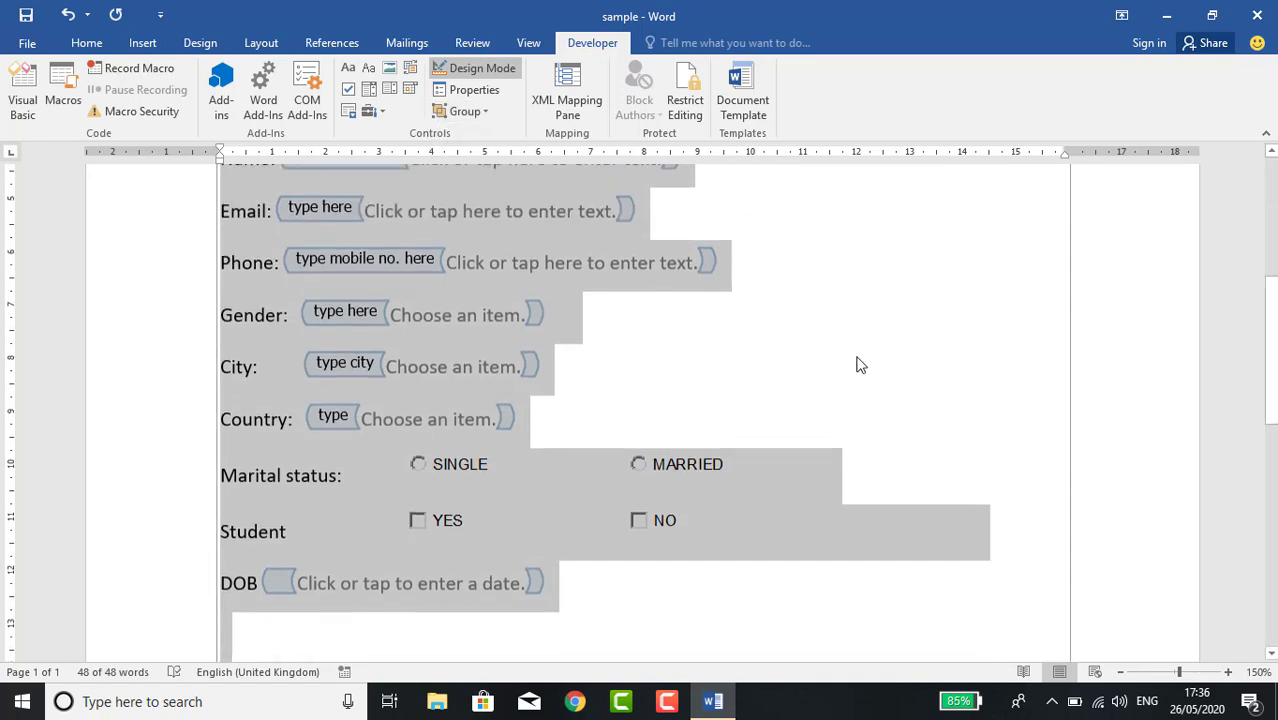
pyautogui.scroll(3, 860, 372)
pyautogui.scroll(4, 860, 372)
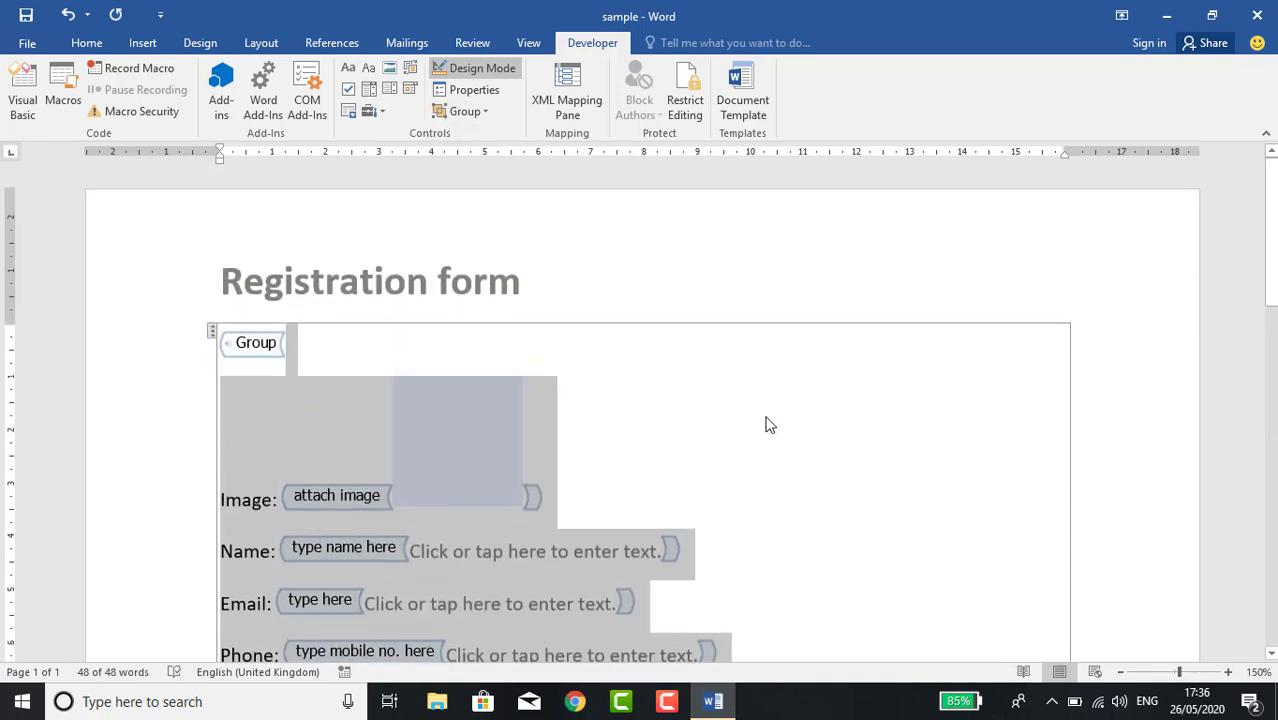
pyautogui.scroll(-1, 769, 425)
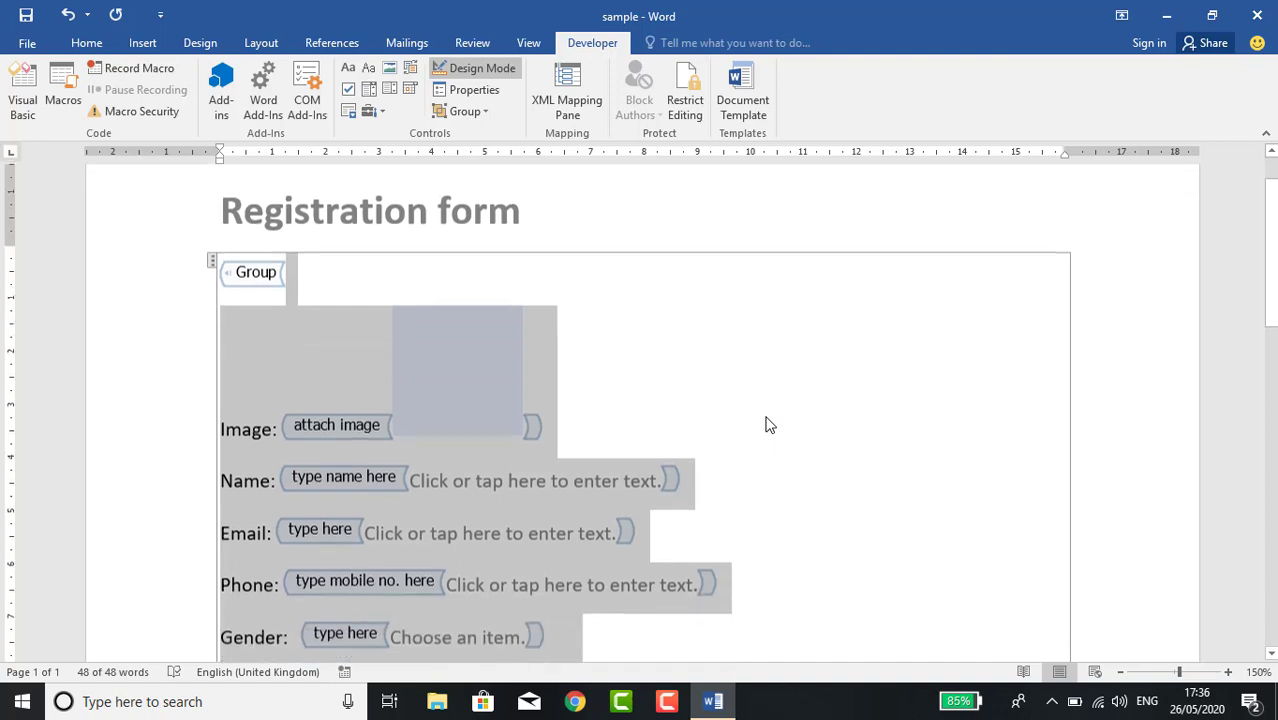
pyautogui.click(492, 418)
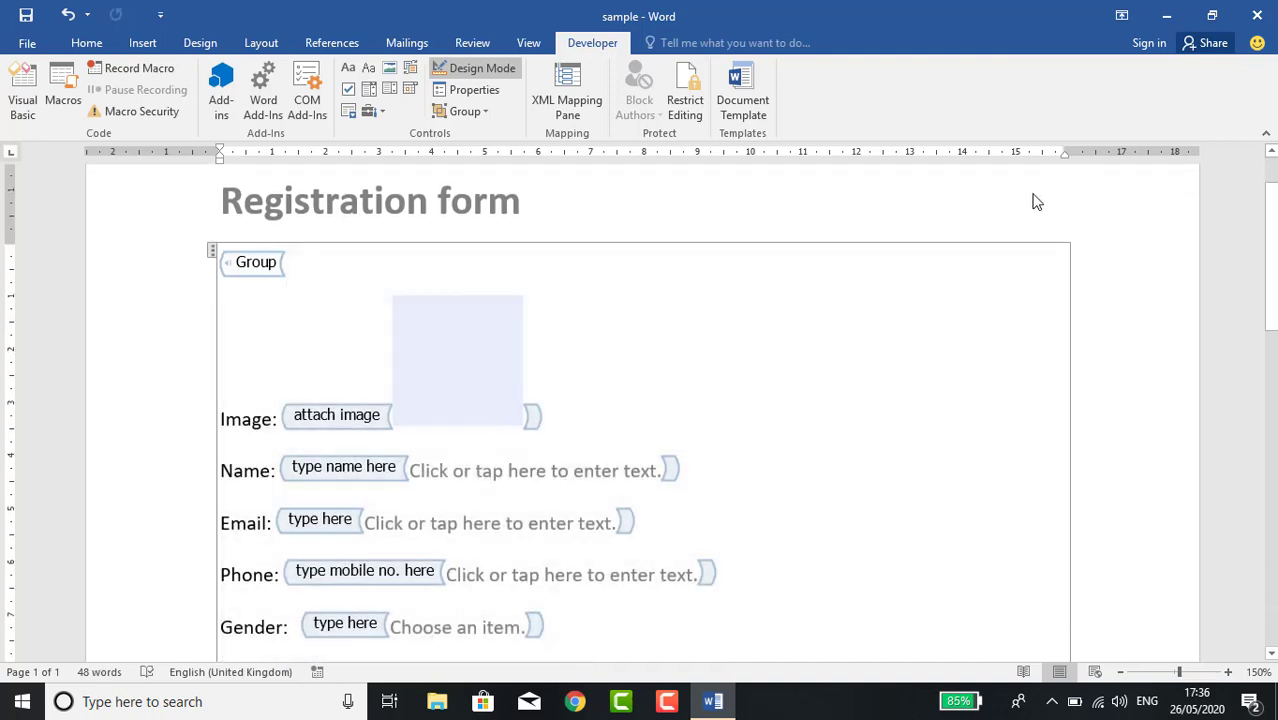
# Step: Close Word, saving sample as a macro-free document
pyautogui.click(1260, 16)
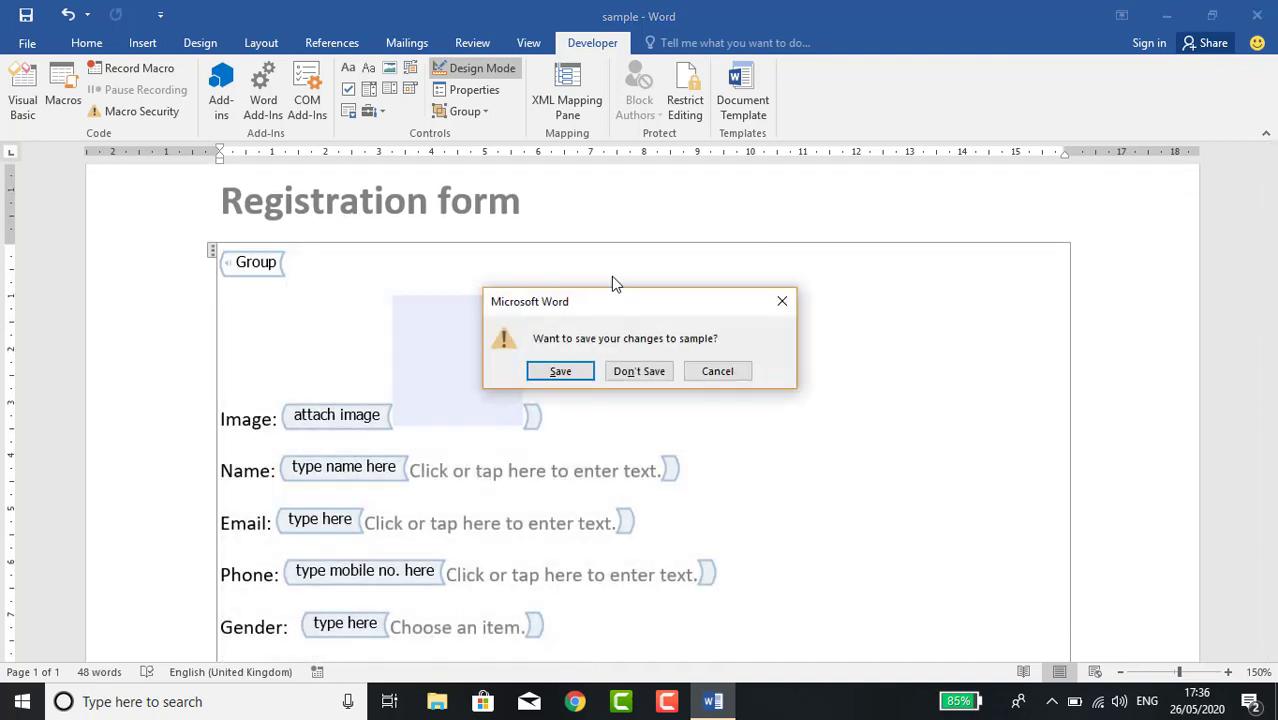
pyautogui.click(563, 371)
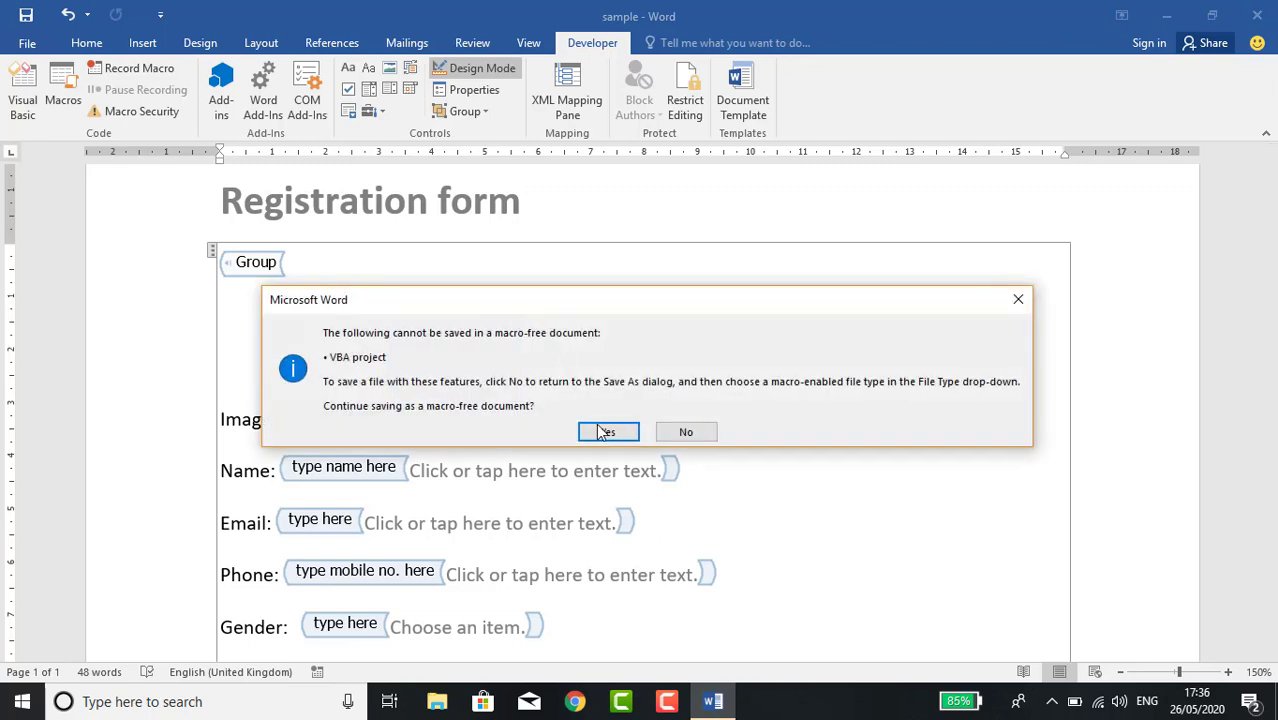
pyautogui.click(609, 432)
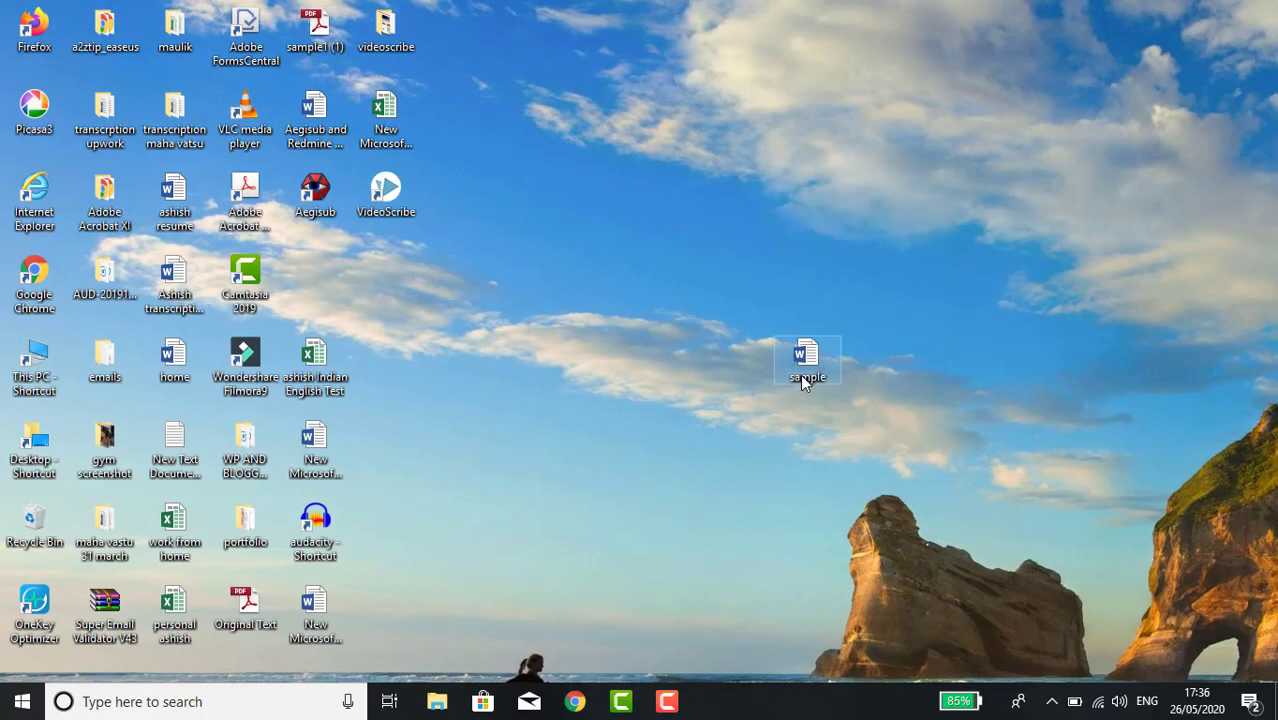
# Step: Reopen sample and fill the Image placeholder with the picture file download (1)
pyautogui.doubleClick(805, 370)
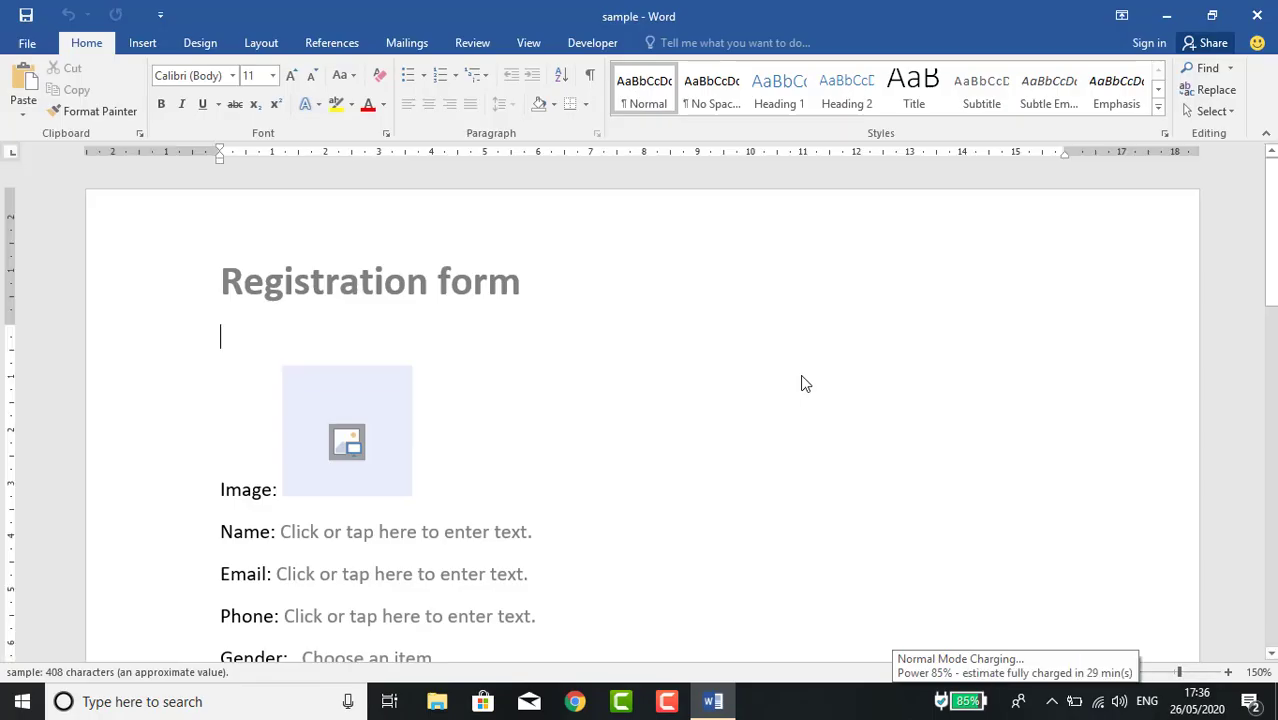
pyautogui.click(351, 448)
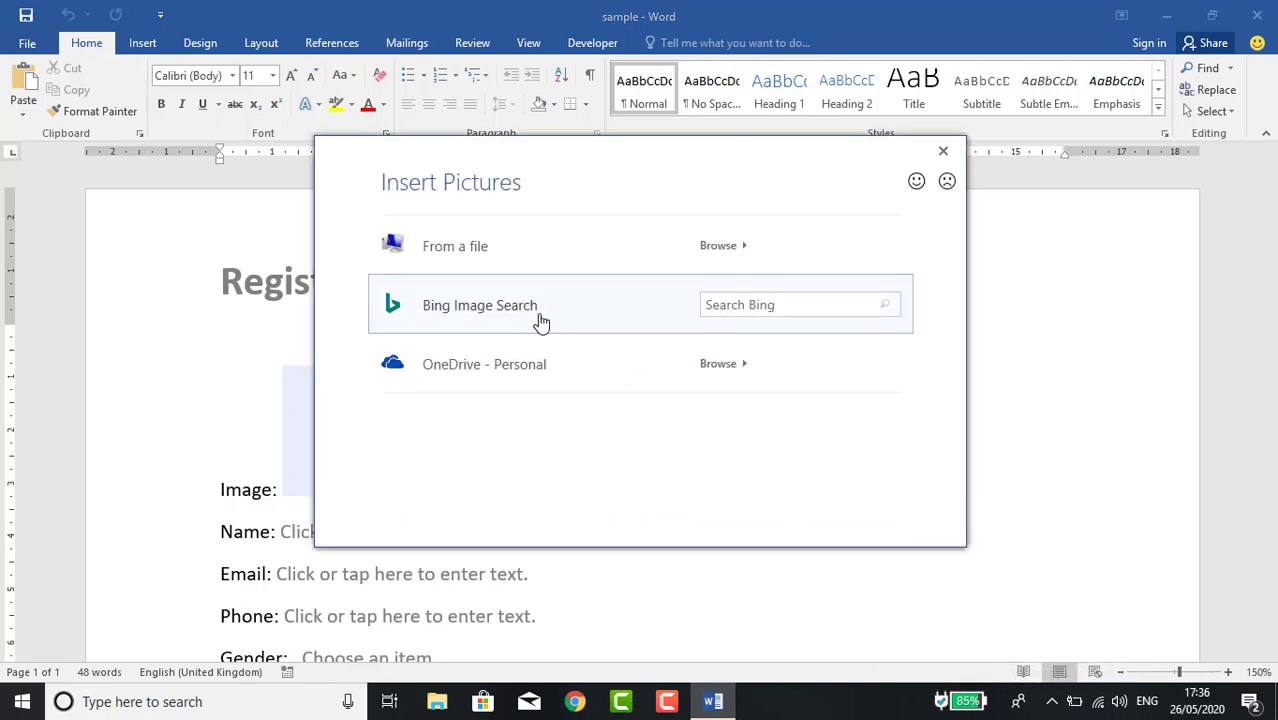
pyautogui.click(548, 263)
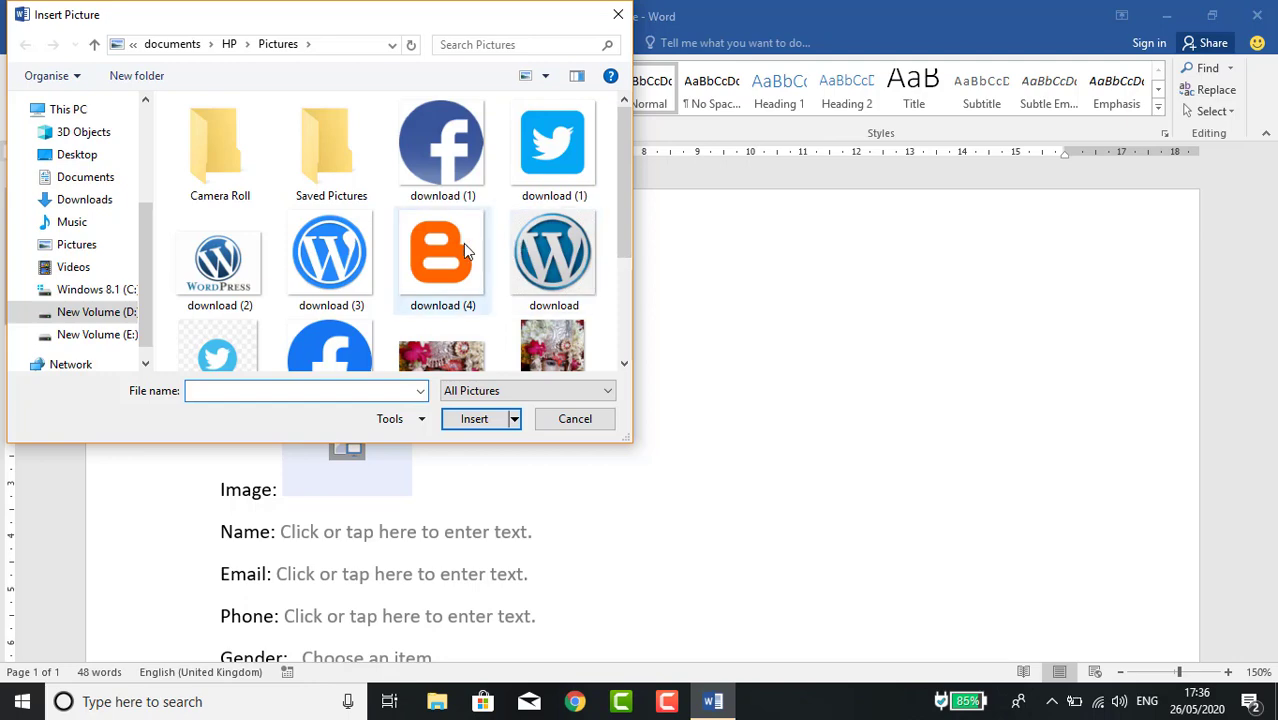
pyautogui.click(455, 165)
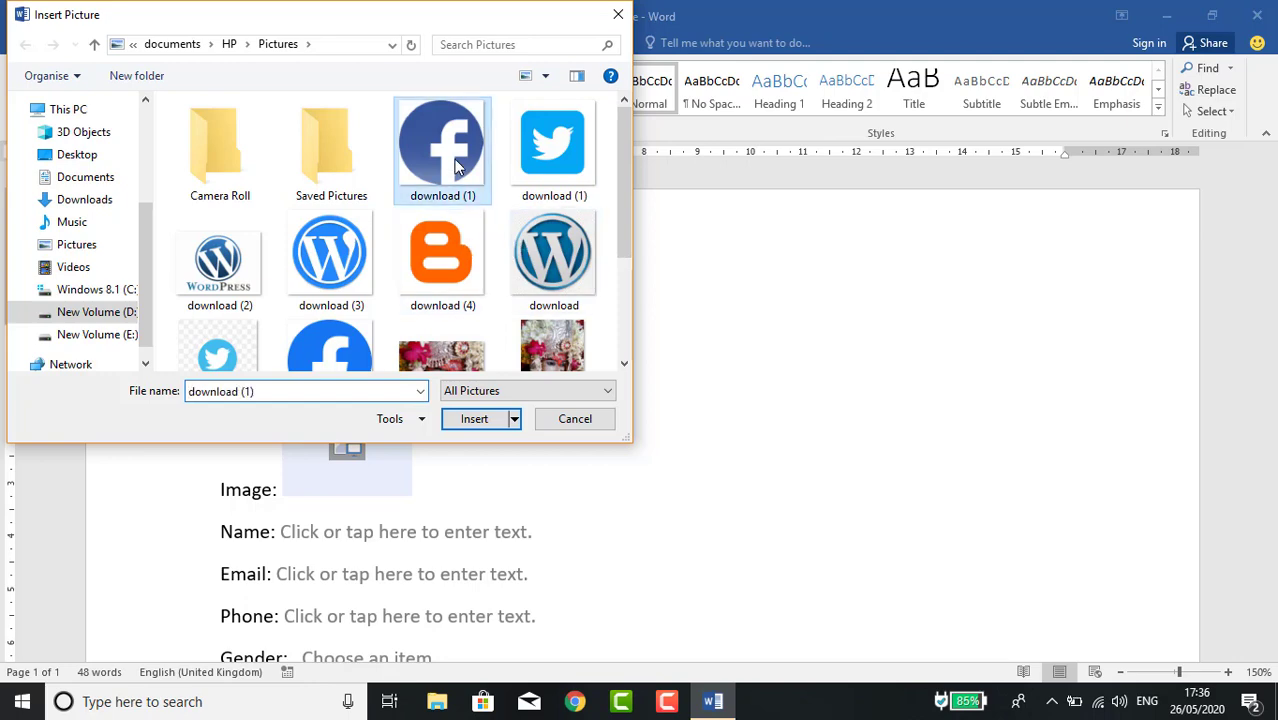
pyautogui.click(472, 420)
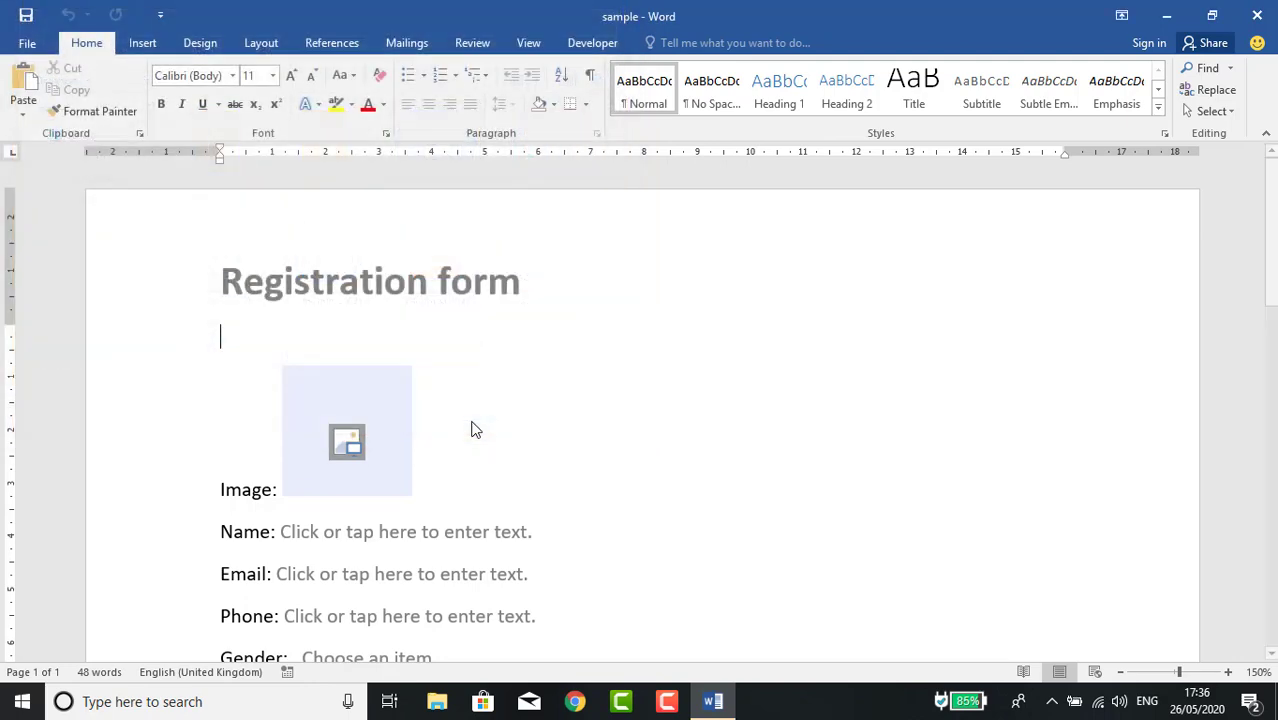
pyautogui.click(634, 462)
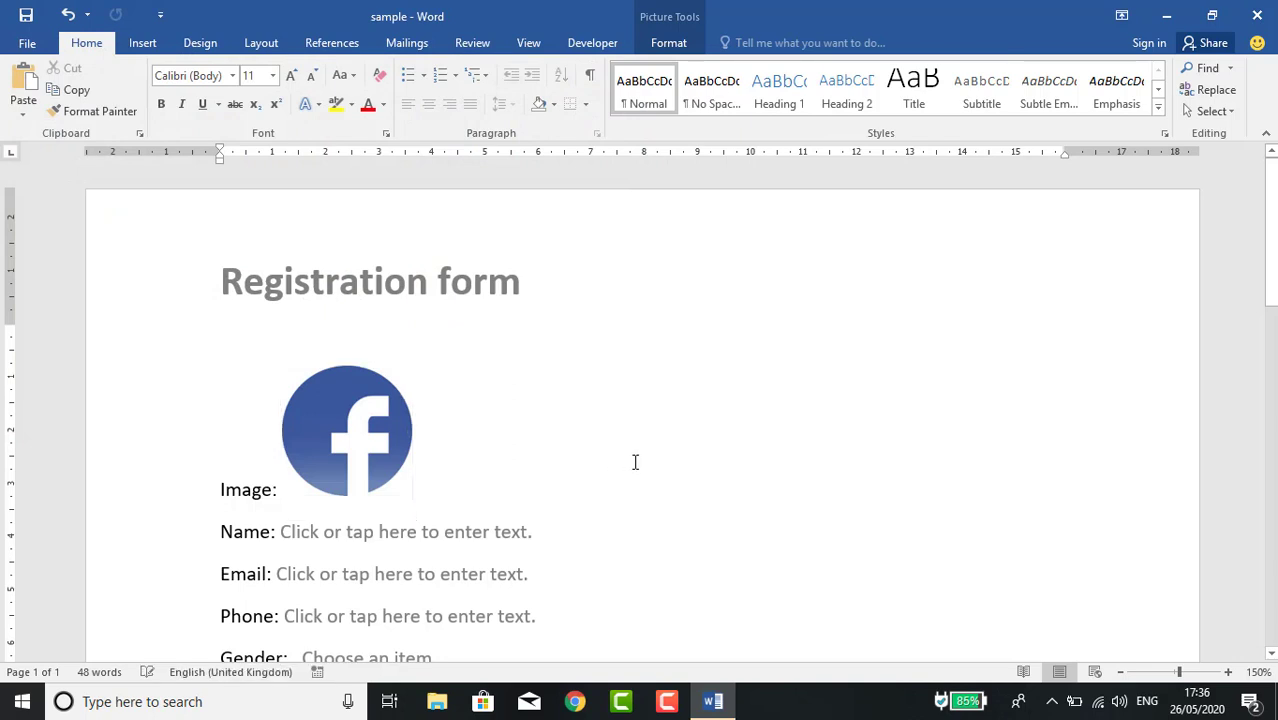
# Step: Enter a sample person's name, e-mail address and 10-digit mobile number in Name, Email and Phone
pyautogui.click(482, 531)
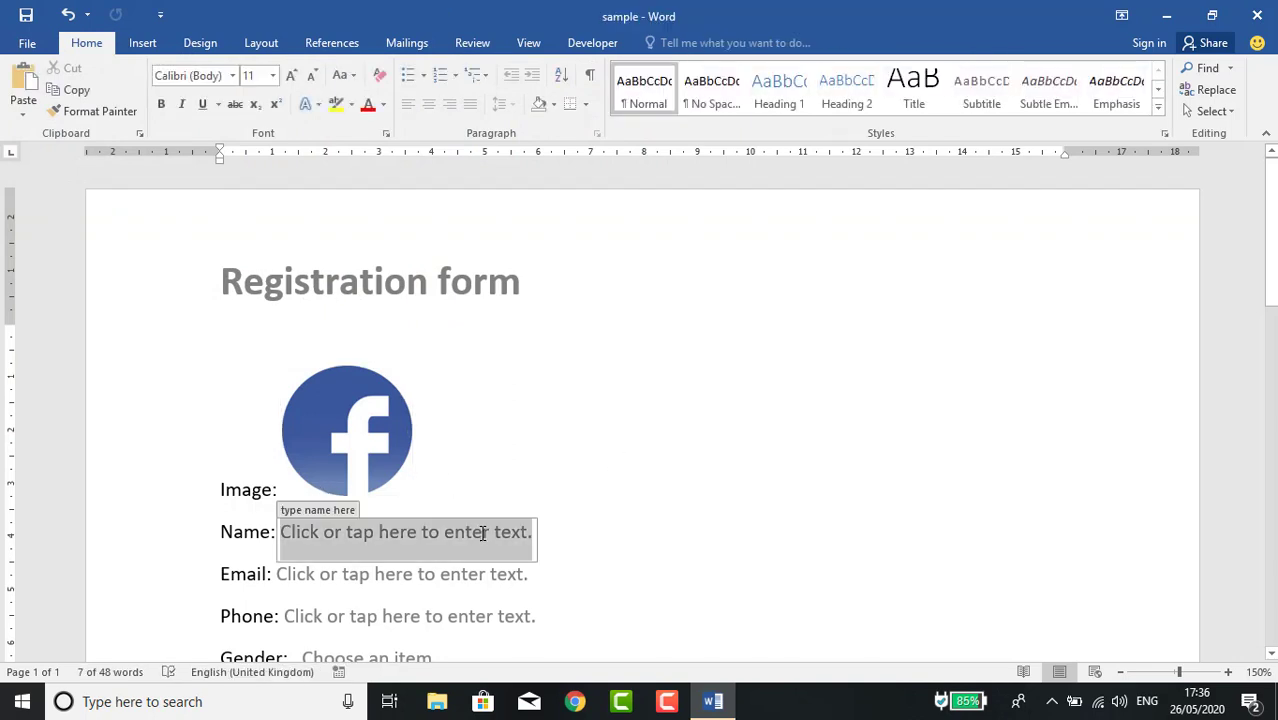
pyautogui.write('A')
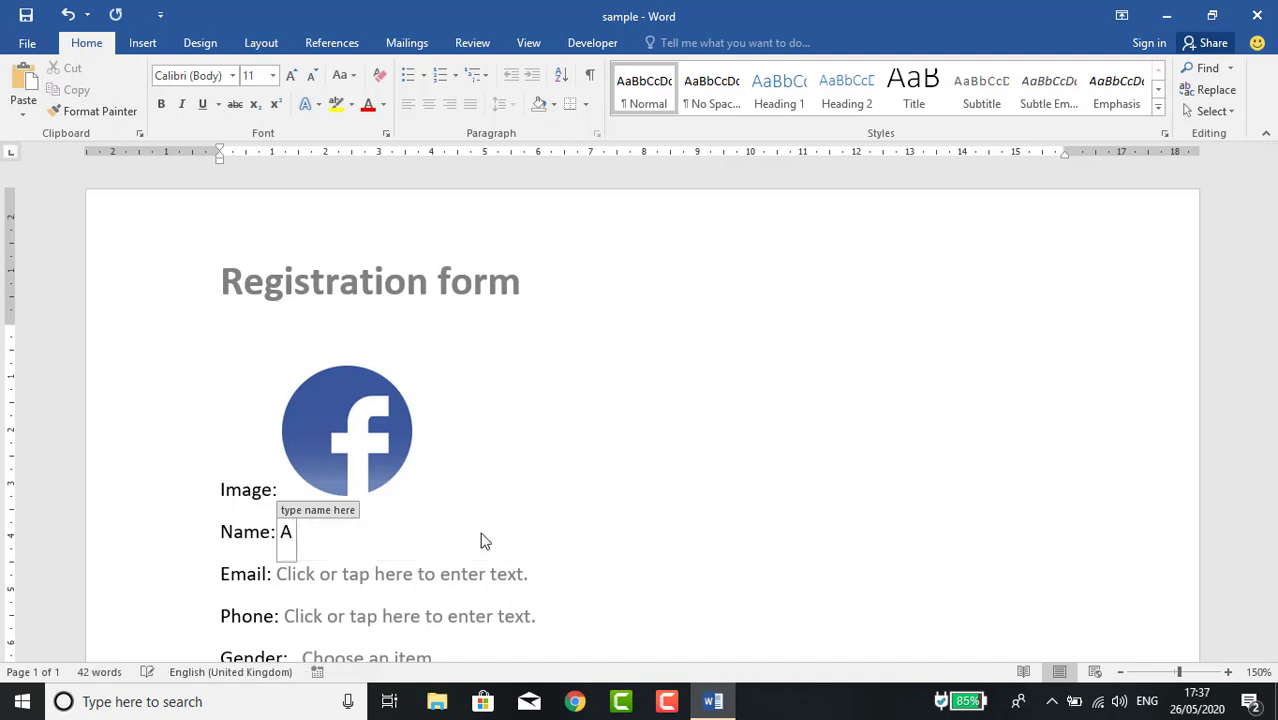
pyautogui.write('SHISH')
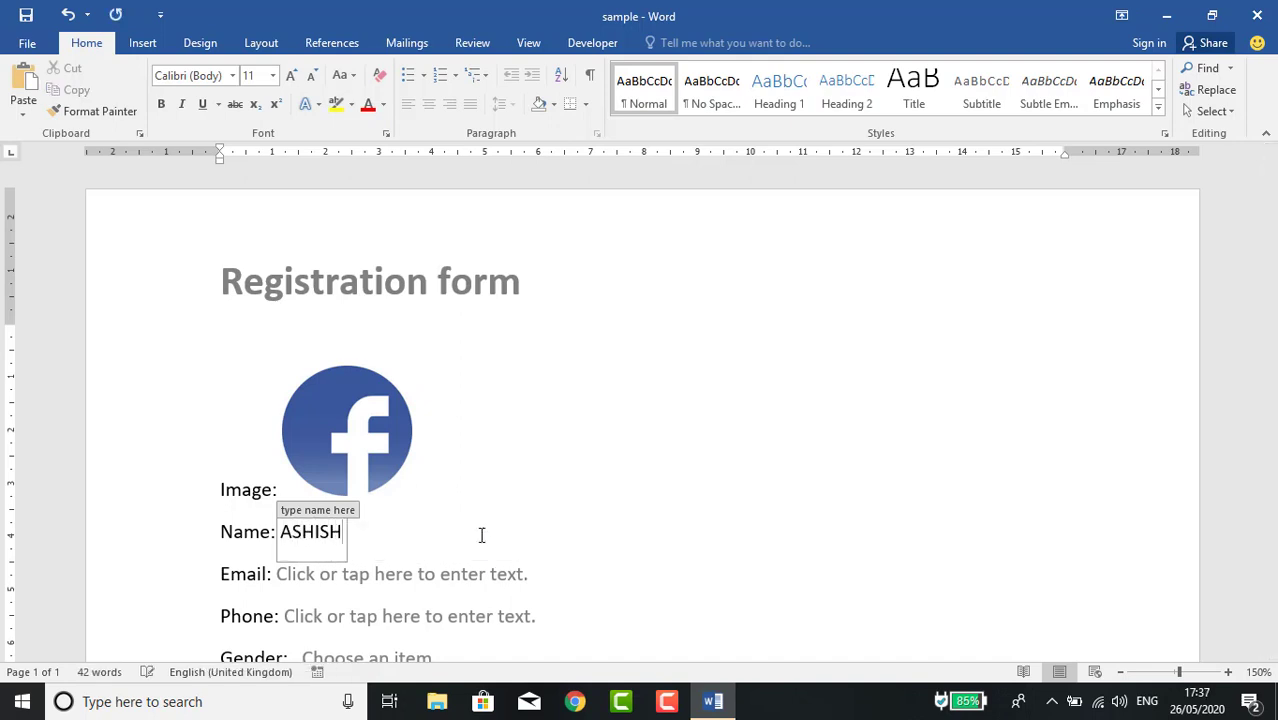
pyautogui.click(483, 577)
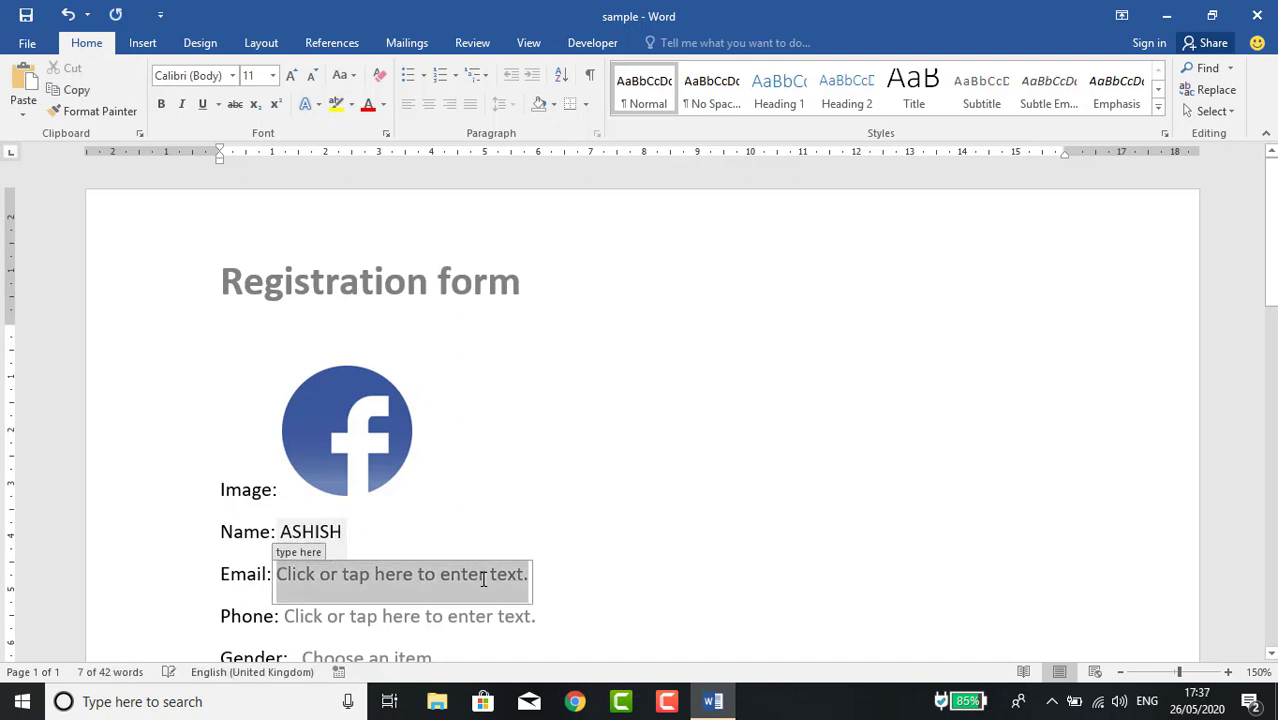
pyautogui.write('XYZ')
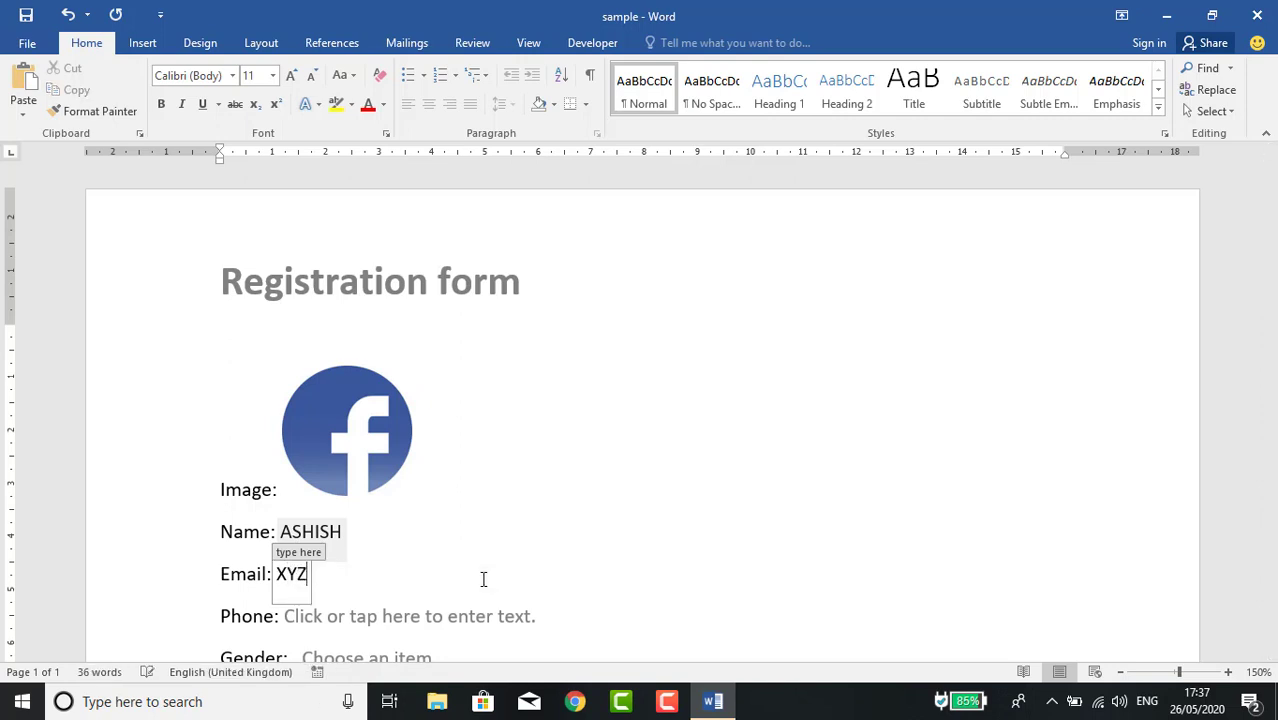
pyautogui.write('@GMAI')
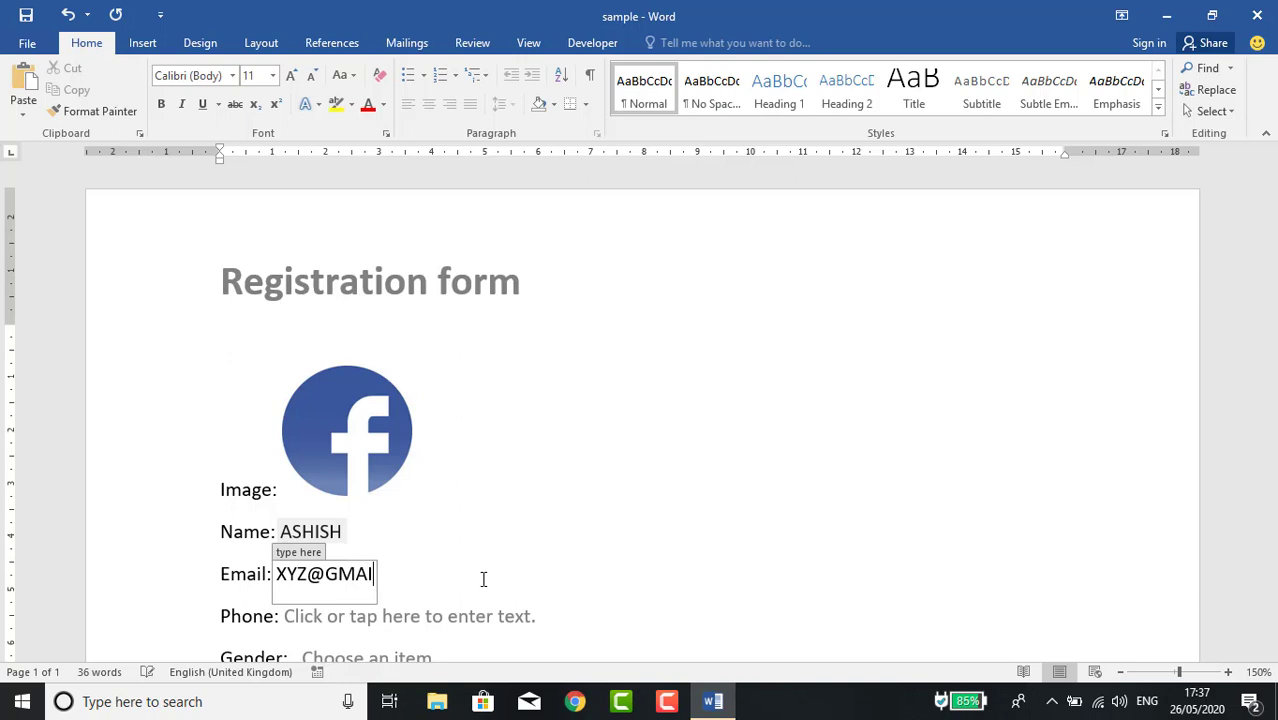
pyautogui.write('L.COM')
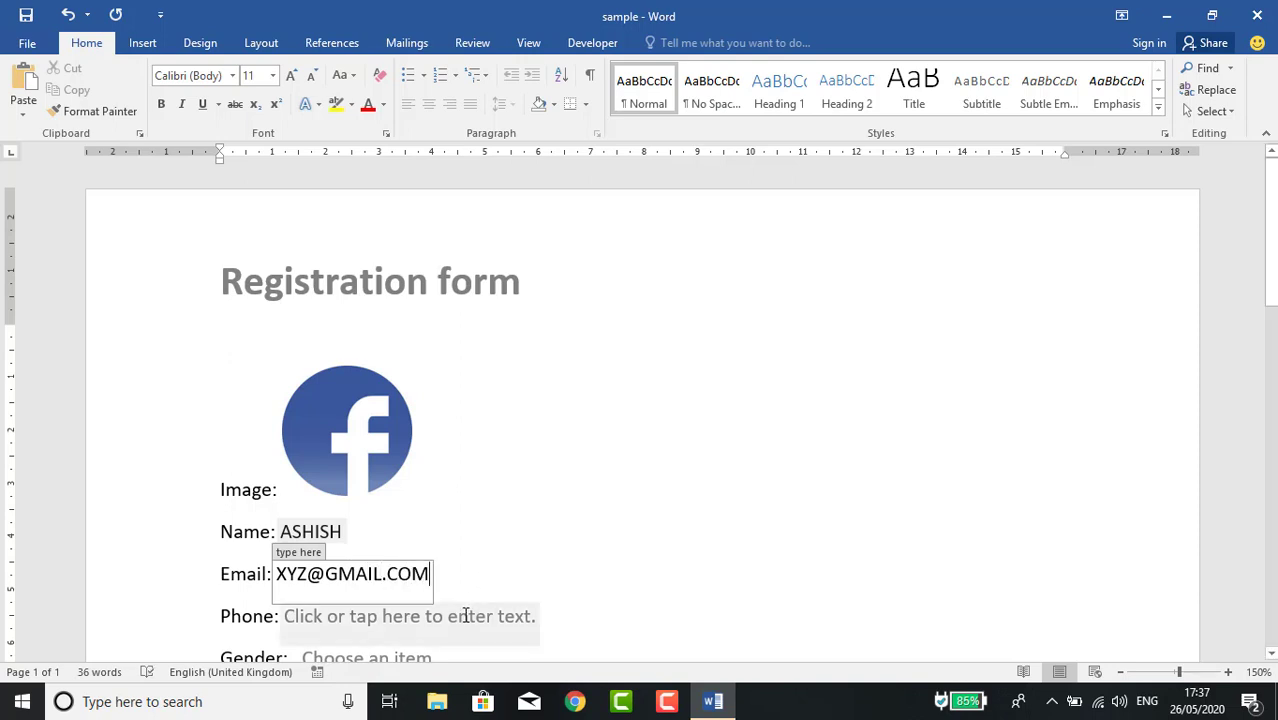
pyautogui.click(423, 622)
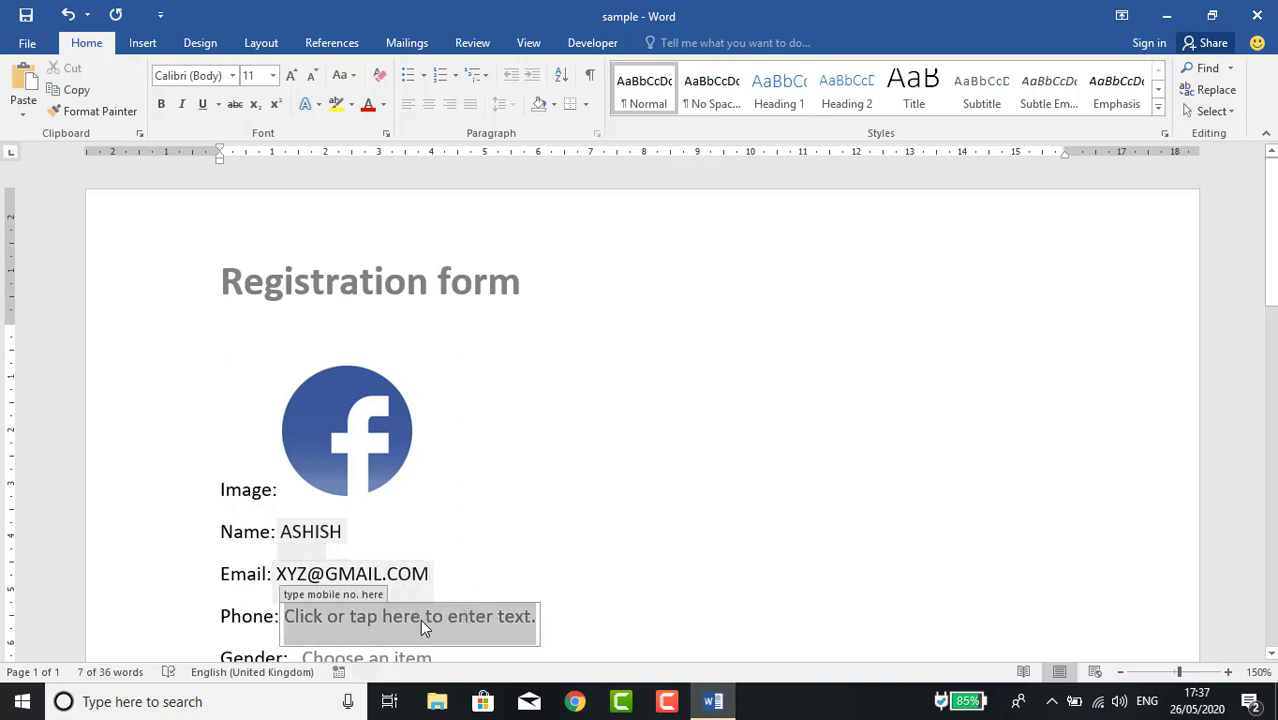
pyautogui.press('Num_Lock')
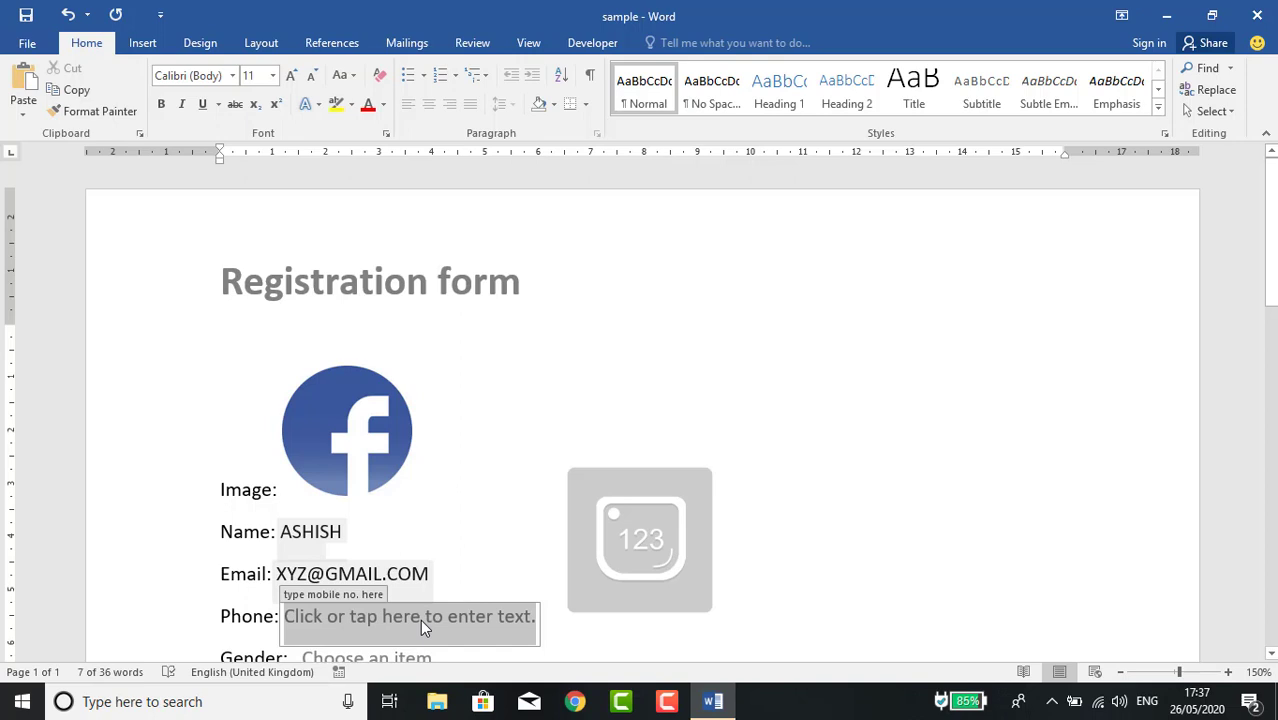
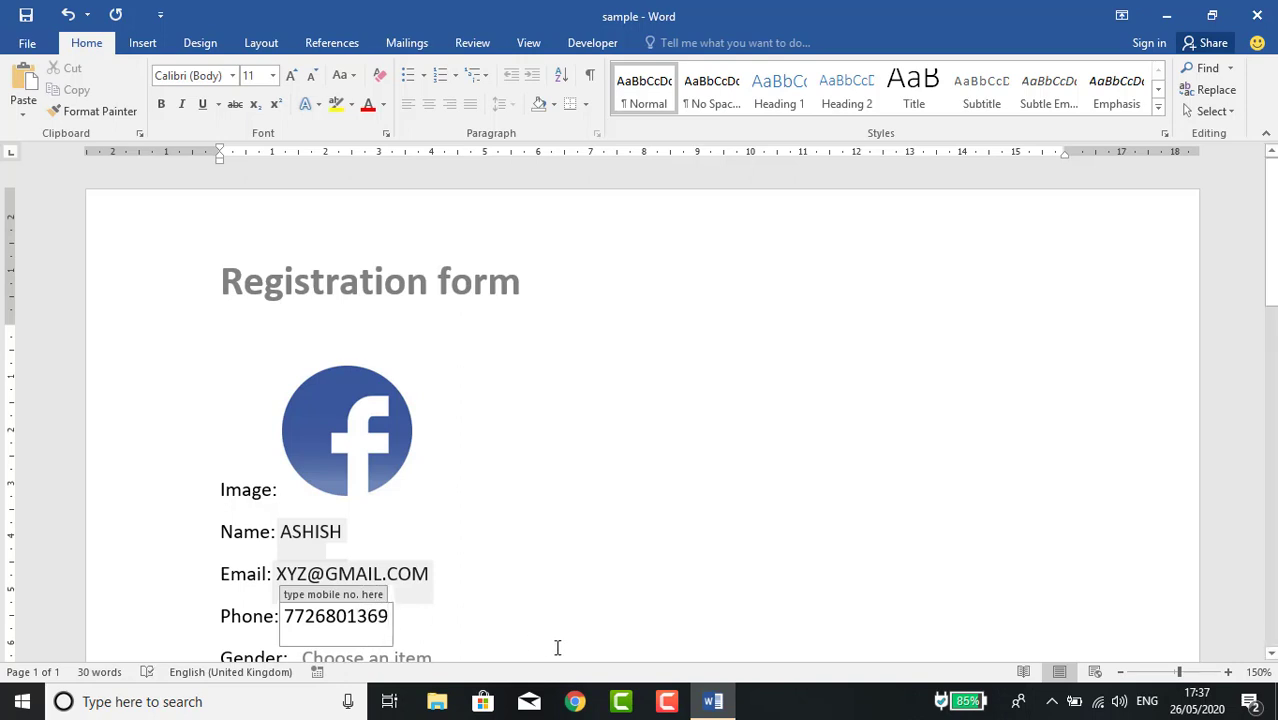
pyautogui.scroll(-1, 555, 647)
pyautogui.scroll(-1, 505, 582)
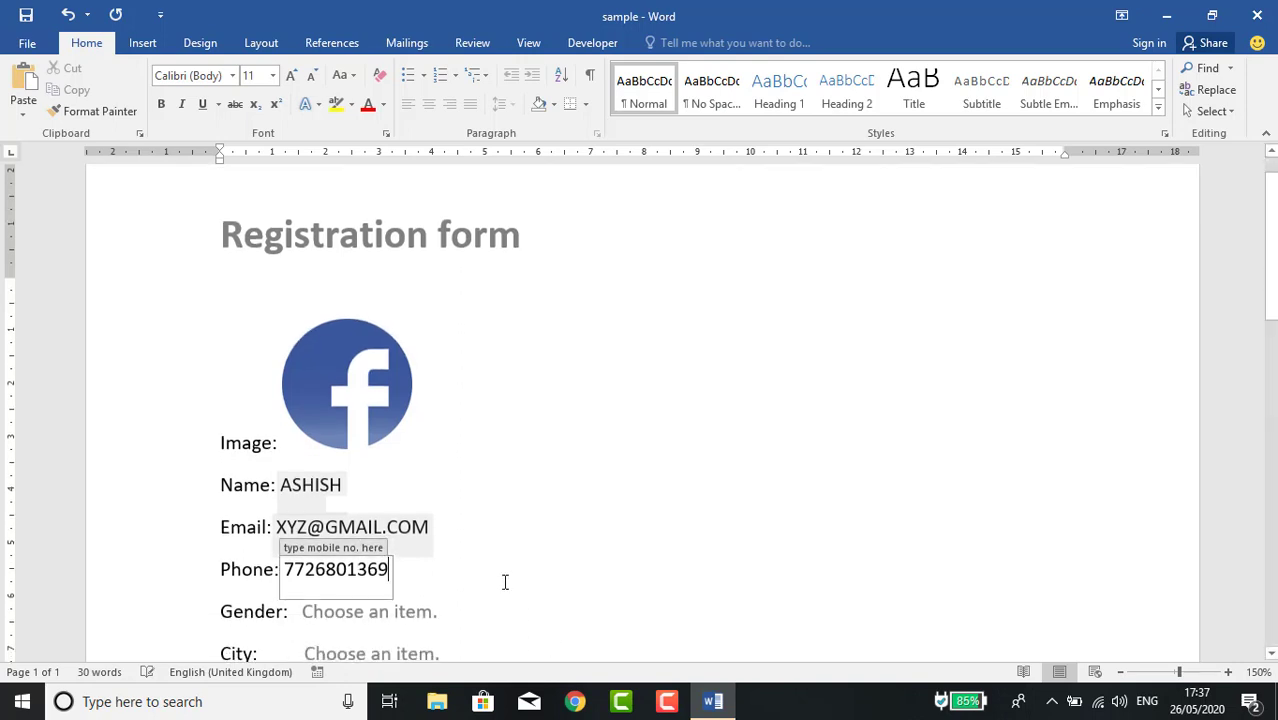
# Step: Choose Male for Gender and udaipur for City from their dropdowns
pyautogui.click(436, 611)
pyautogui.scroll(-1, 562, 579)
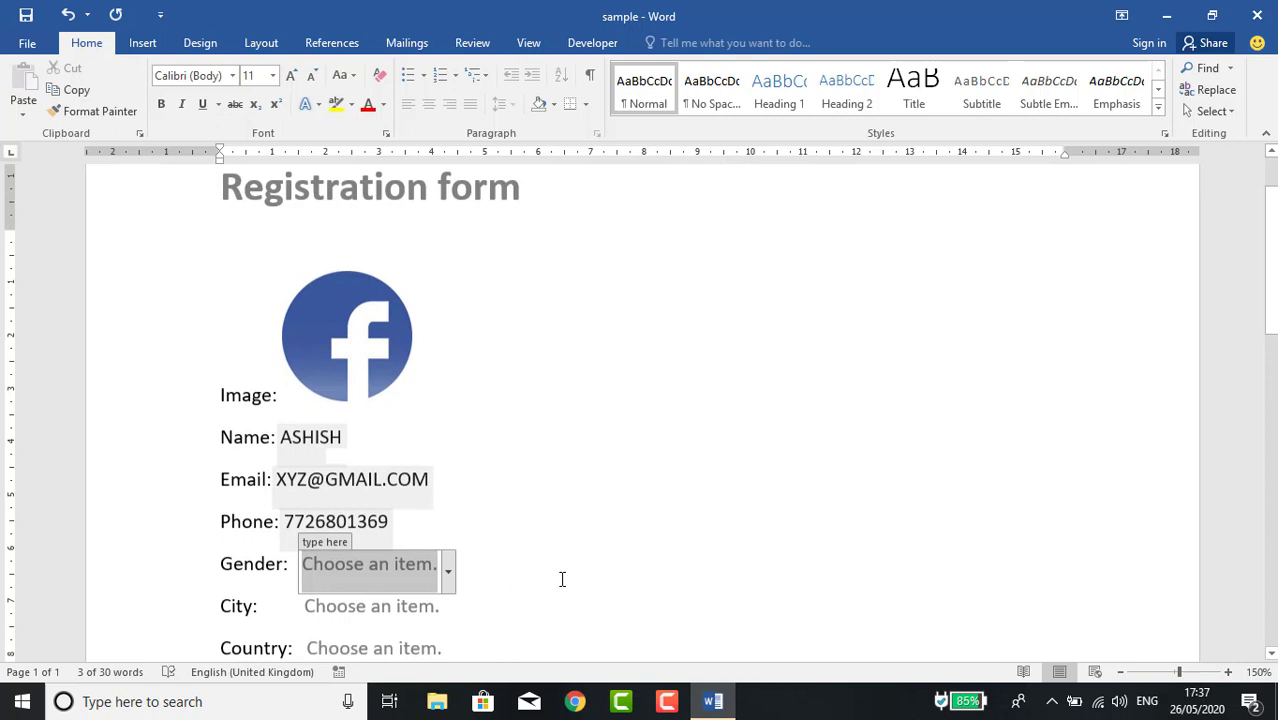
pyautogui.click(448, 570)
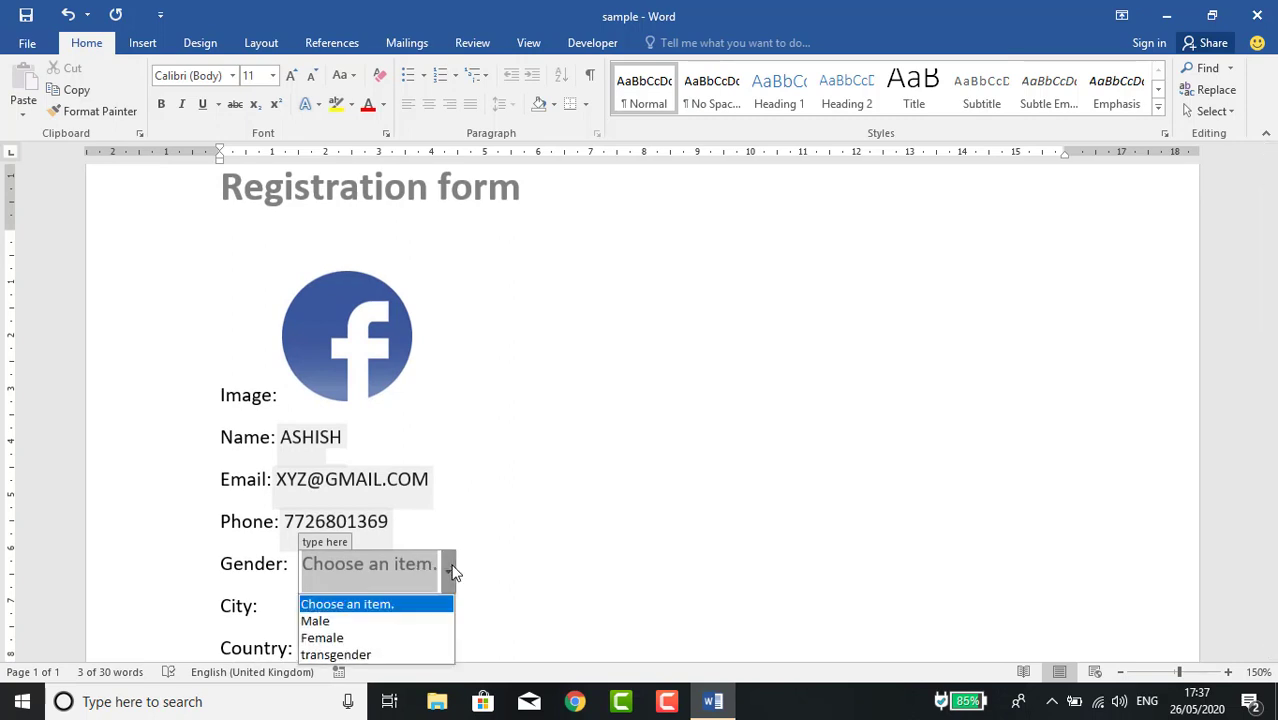
pyautogui.click(430, 621)
pyautogui.scroll(-1, 628, 562)
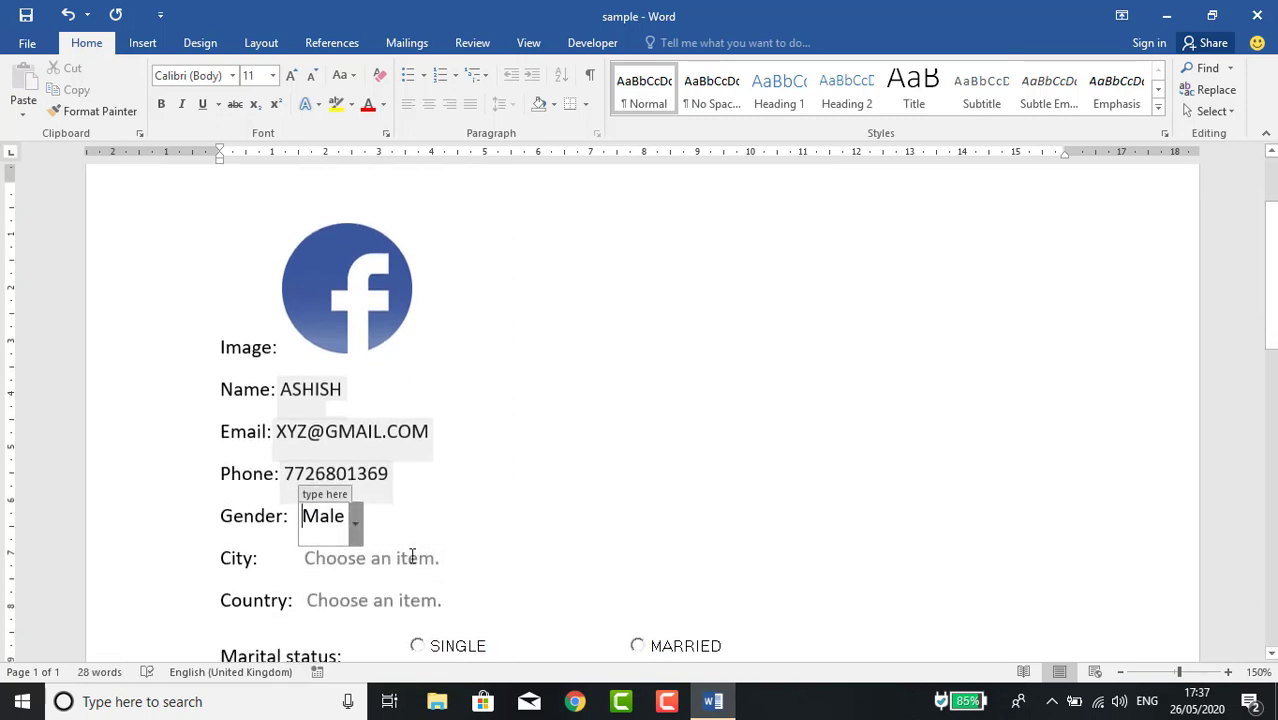
pyautogui.click(371, 558)
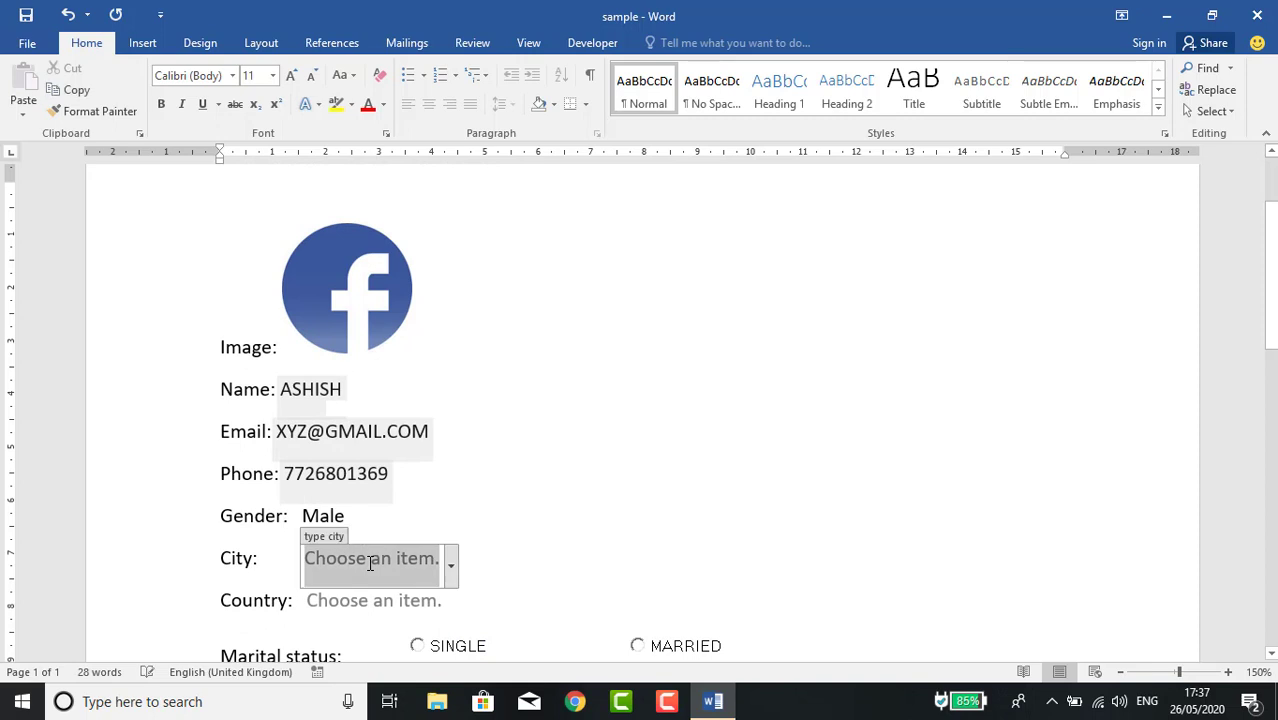
pyautogui.click(455, 572)
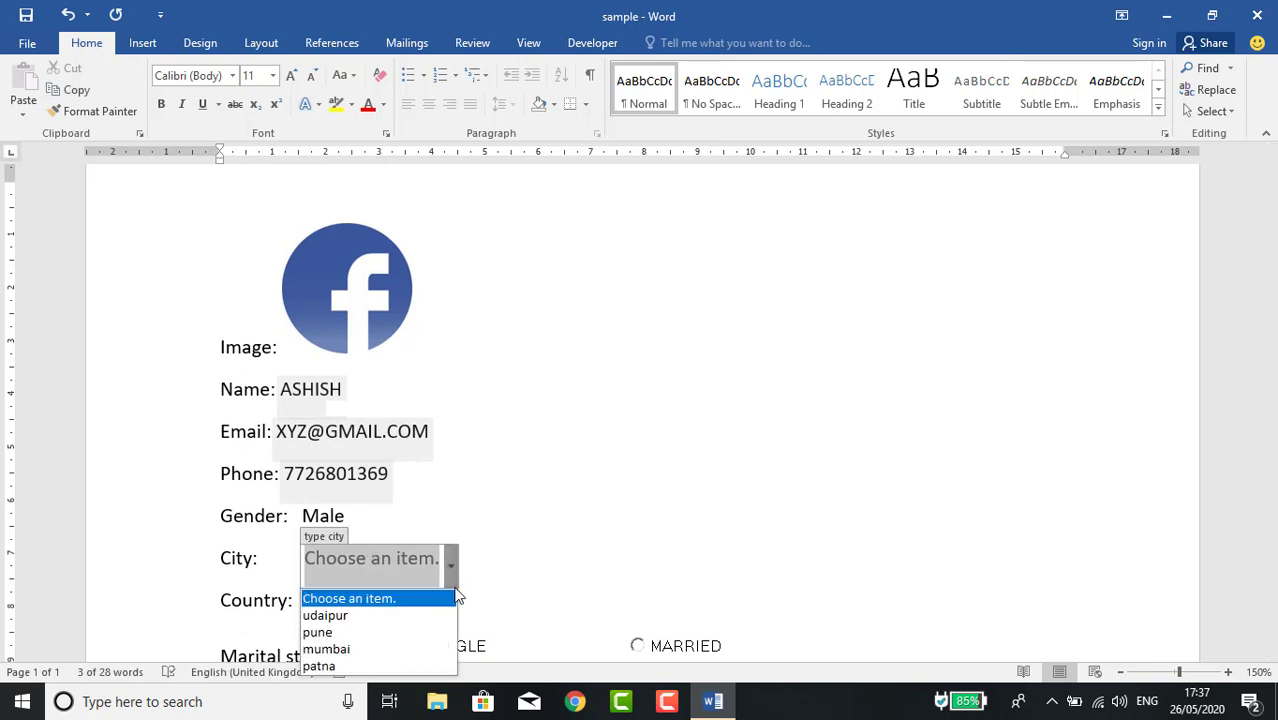
pyautogui.click(415, 619)
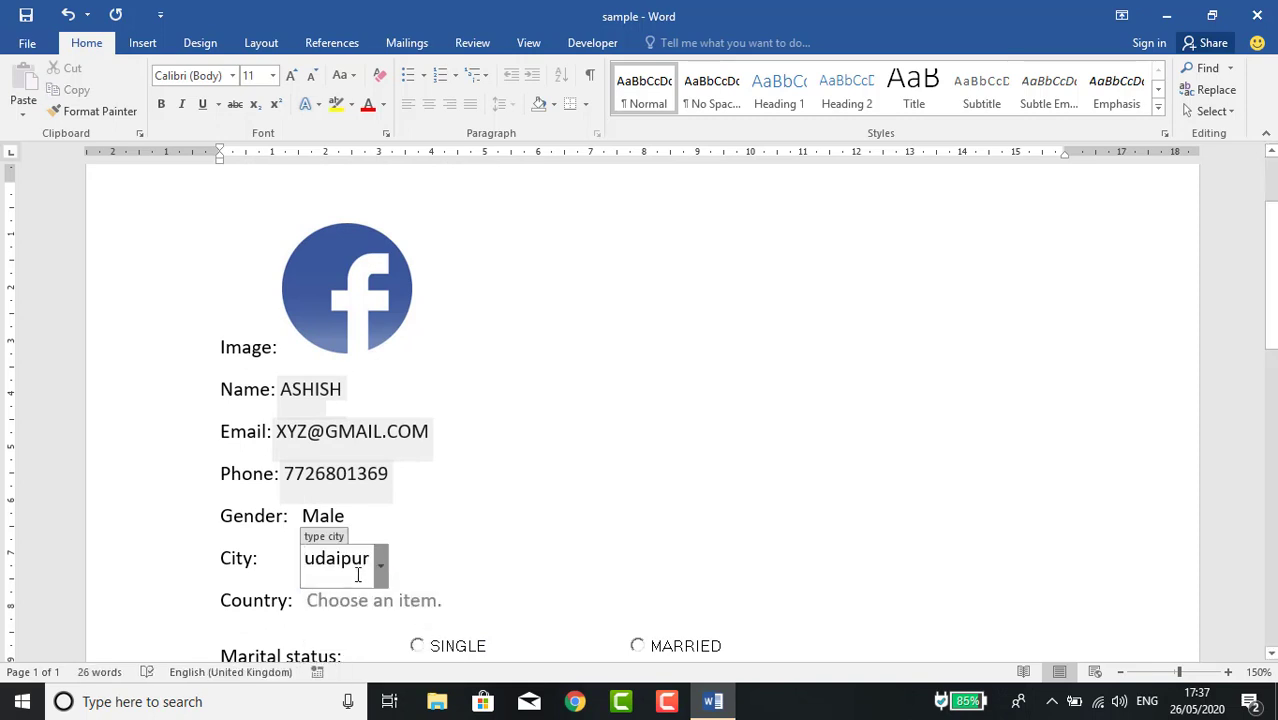
pyautogui.press('BackSpace')
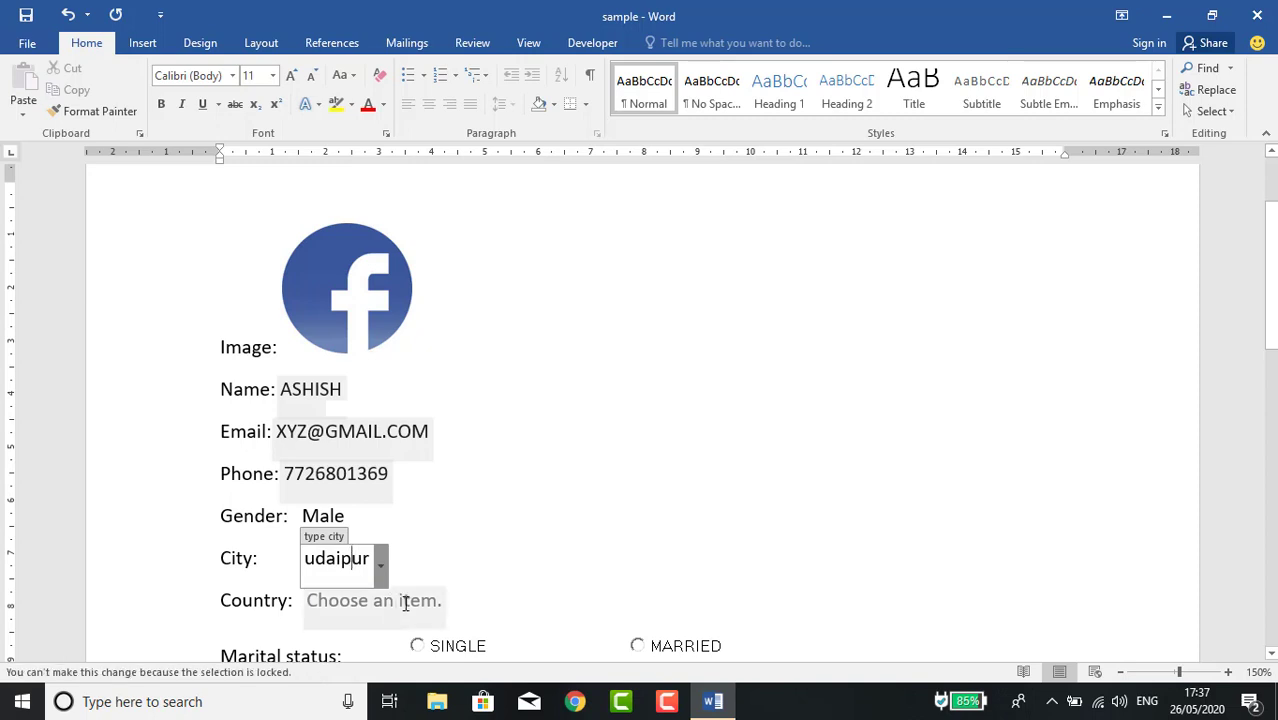
pyautogui.scroll(-1, 412, 600)
# Step: Set Country to UAE, replacing the UK choice by typing UAE
pyautogui.click(432, 566)
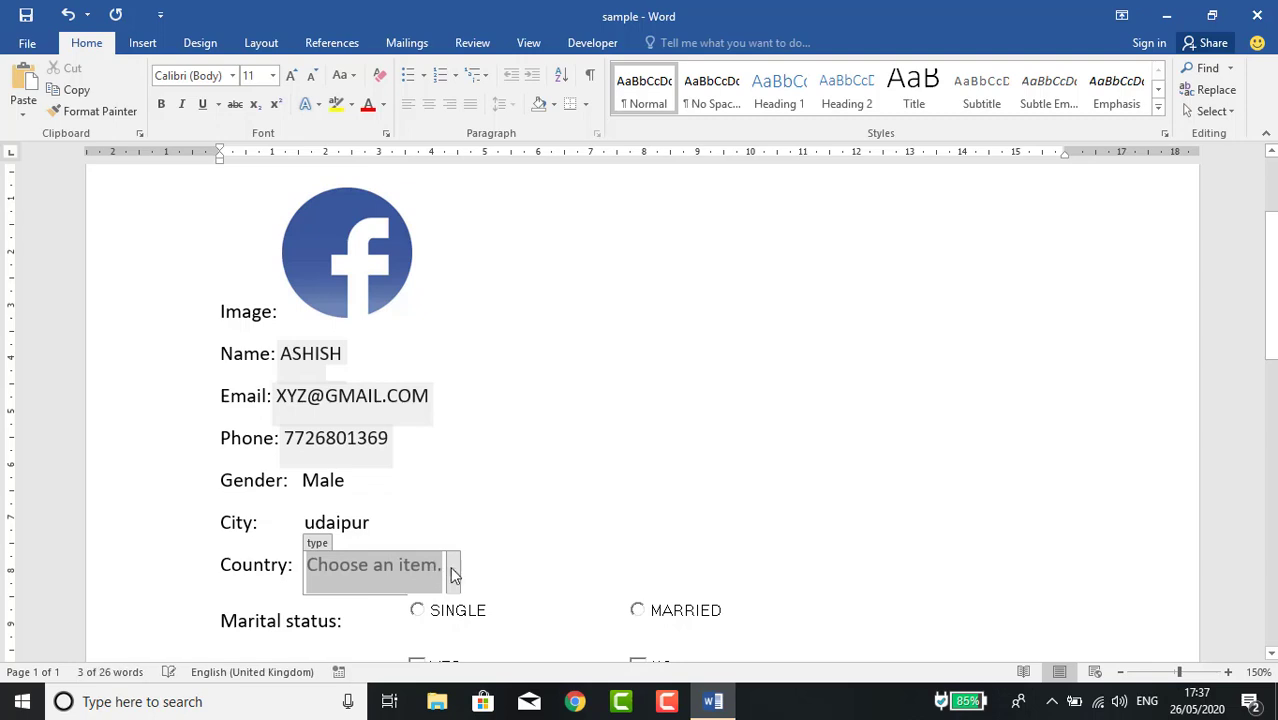
pyautogui.click(452, 575)
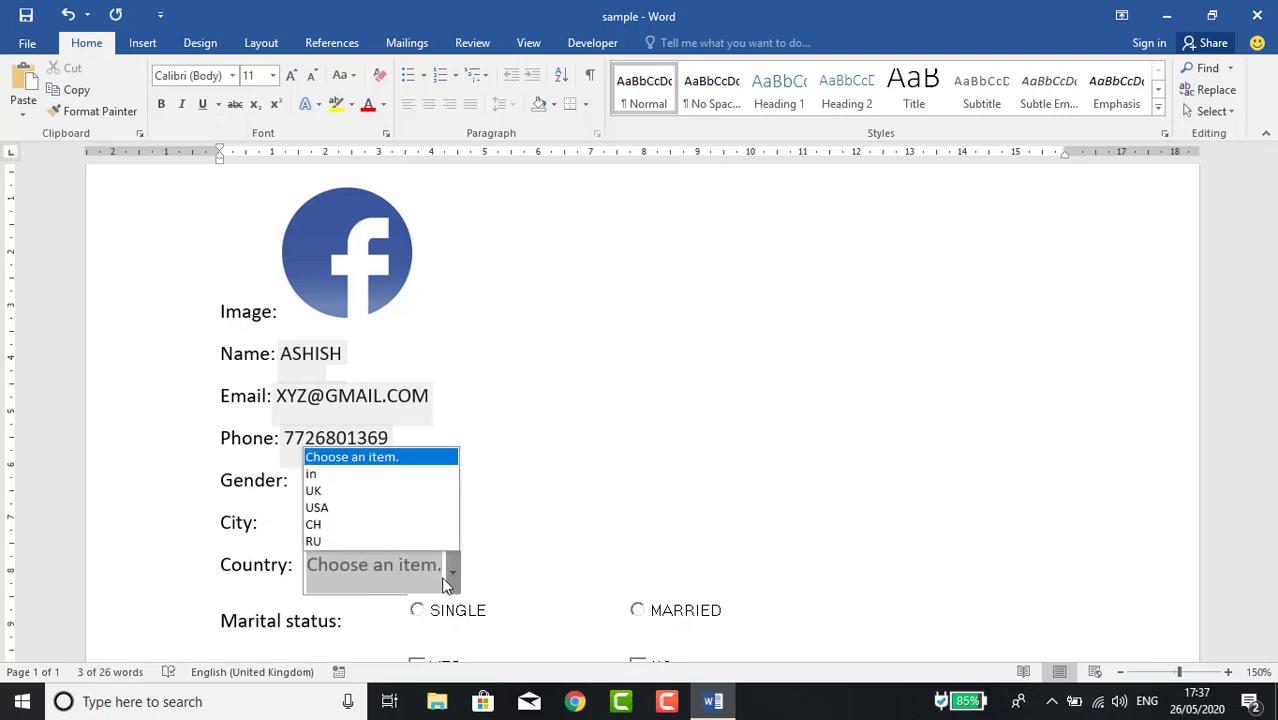
pyautogui.click(407, 491)
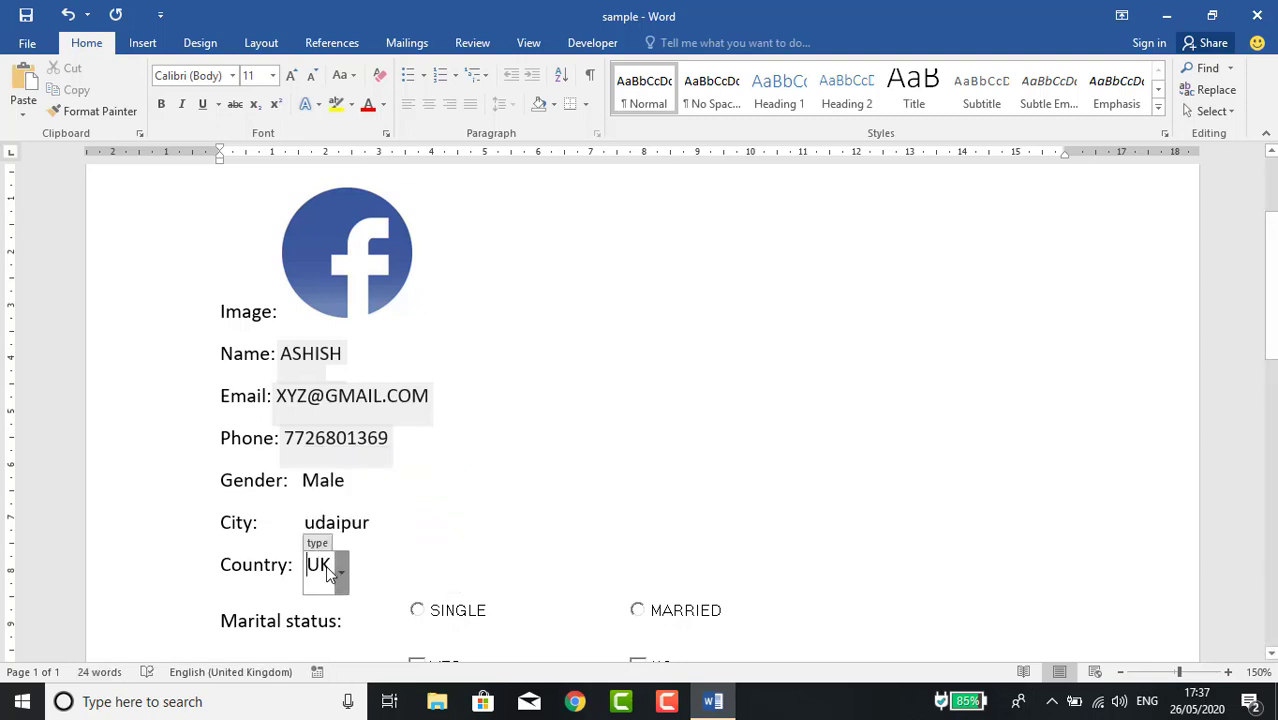
pyautogui.press('BackSpace')
pyautogui.press('BackSpace')
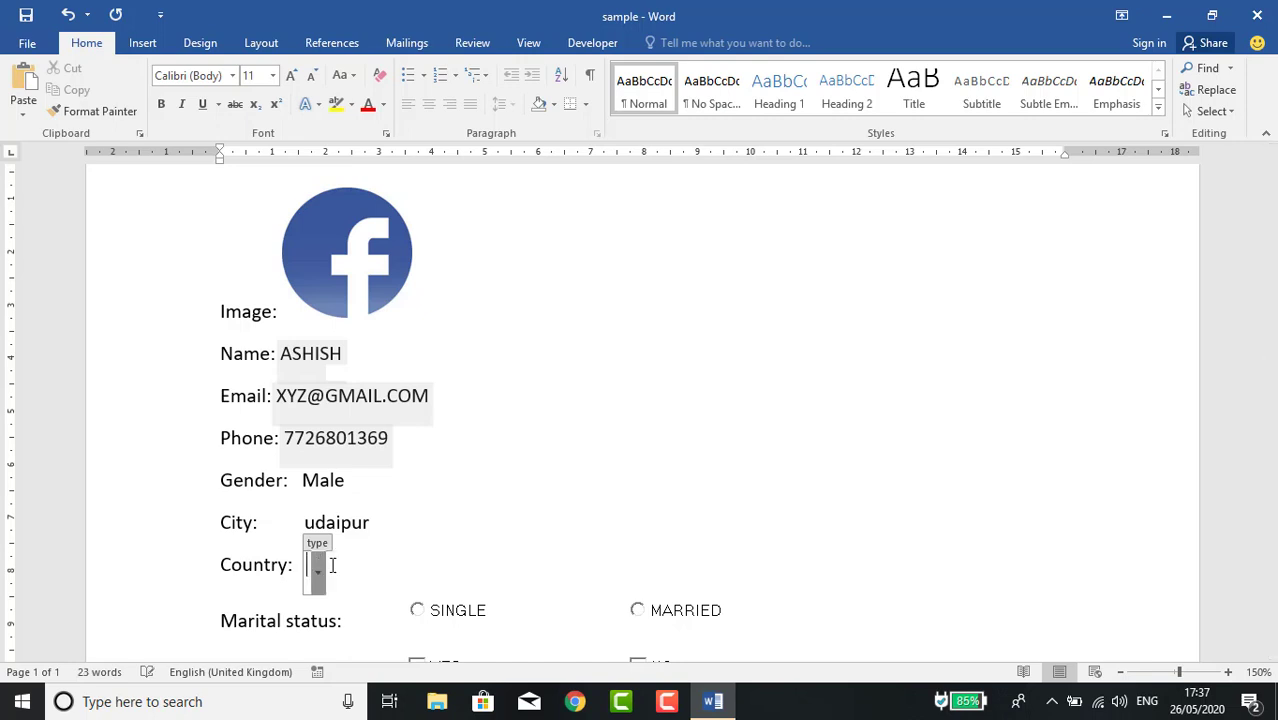
pyautogui.write('U')
pyautogui.write('AE')
pyautogui.scroll(-1, 440, 578)
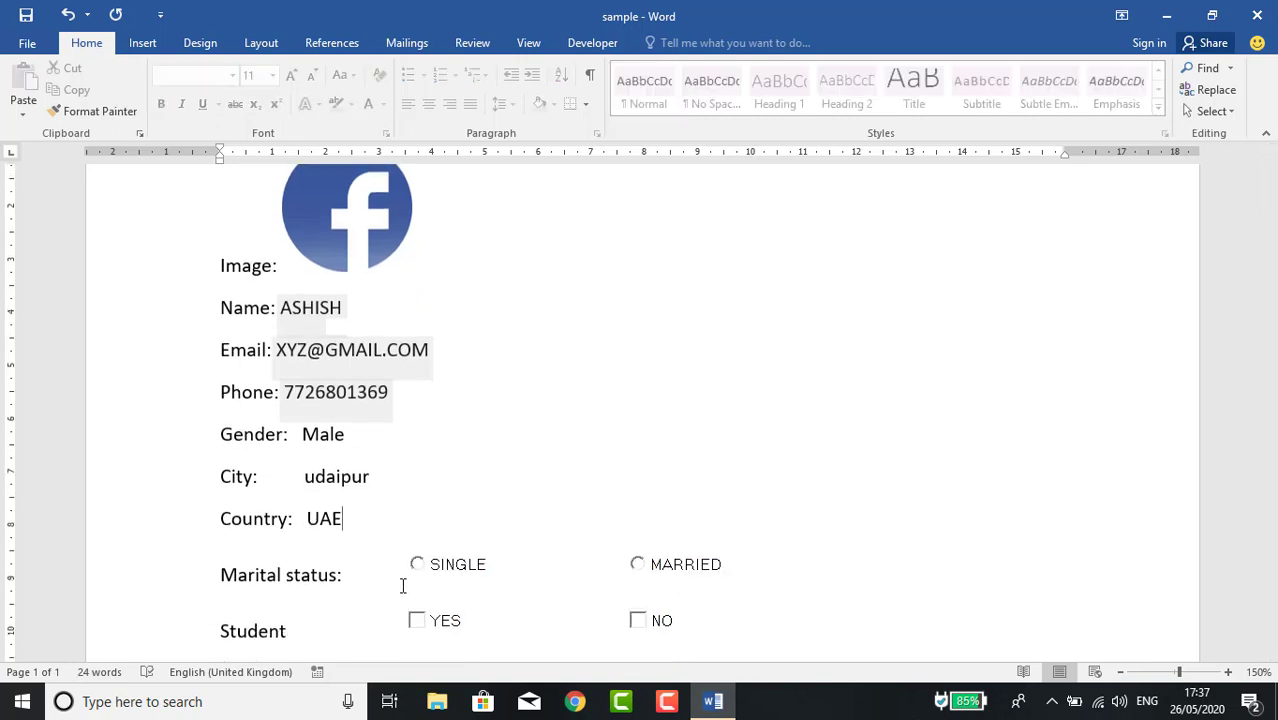
# Step: Mark marital status SINGLE and tick NO for Student
pyautogui.click(418, 566)
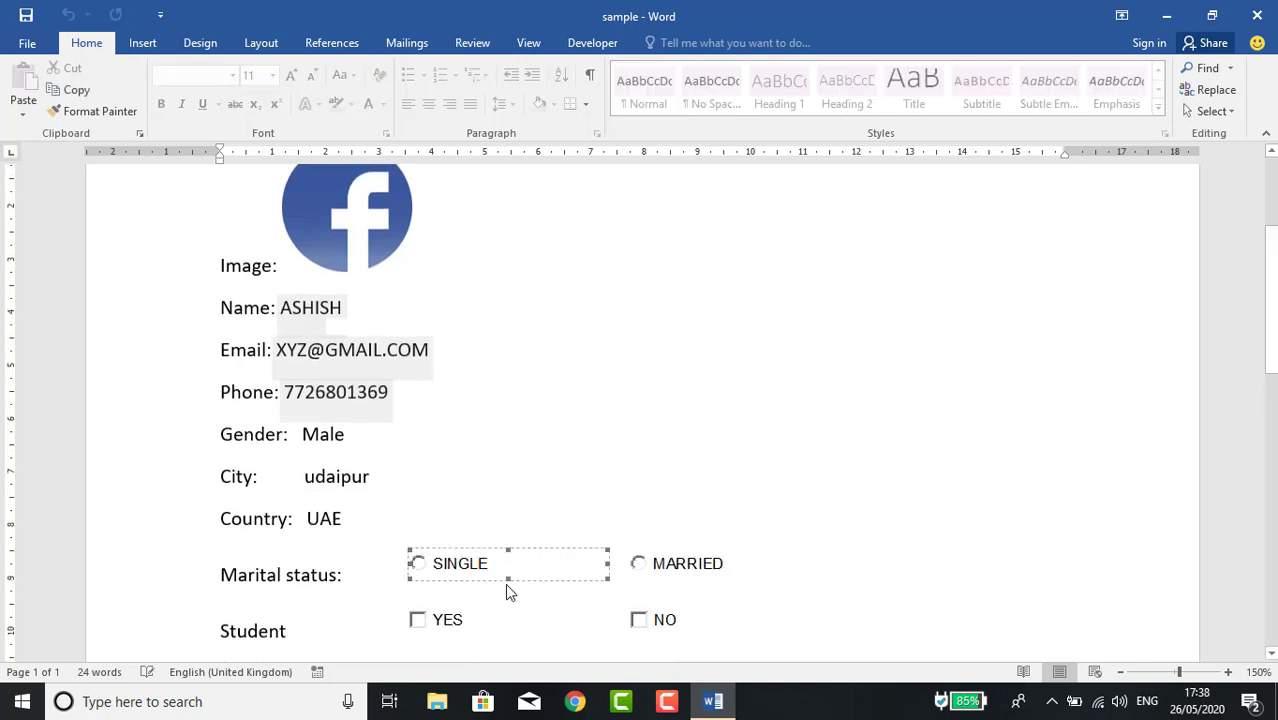
pyautogui.scroll(-1, 505, 583)
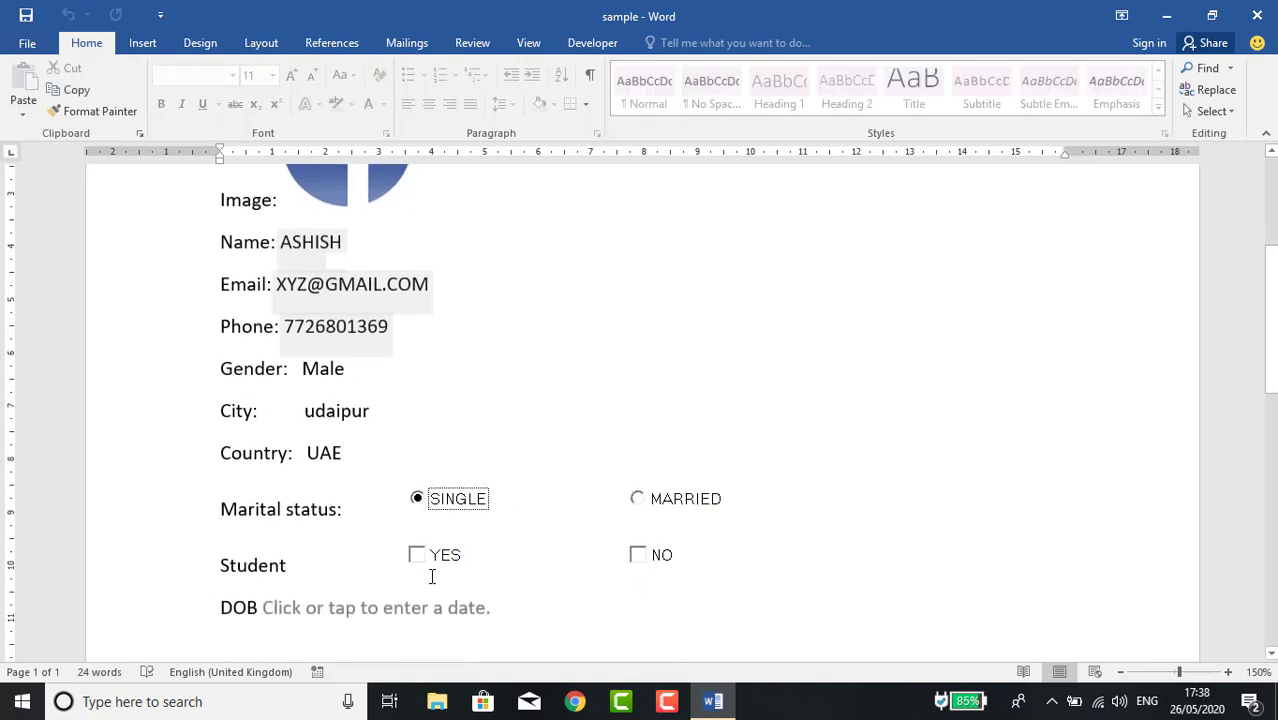
pyautogui.click(637, 559)
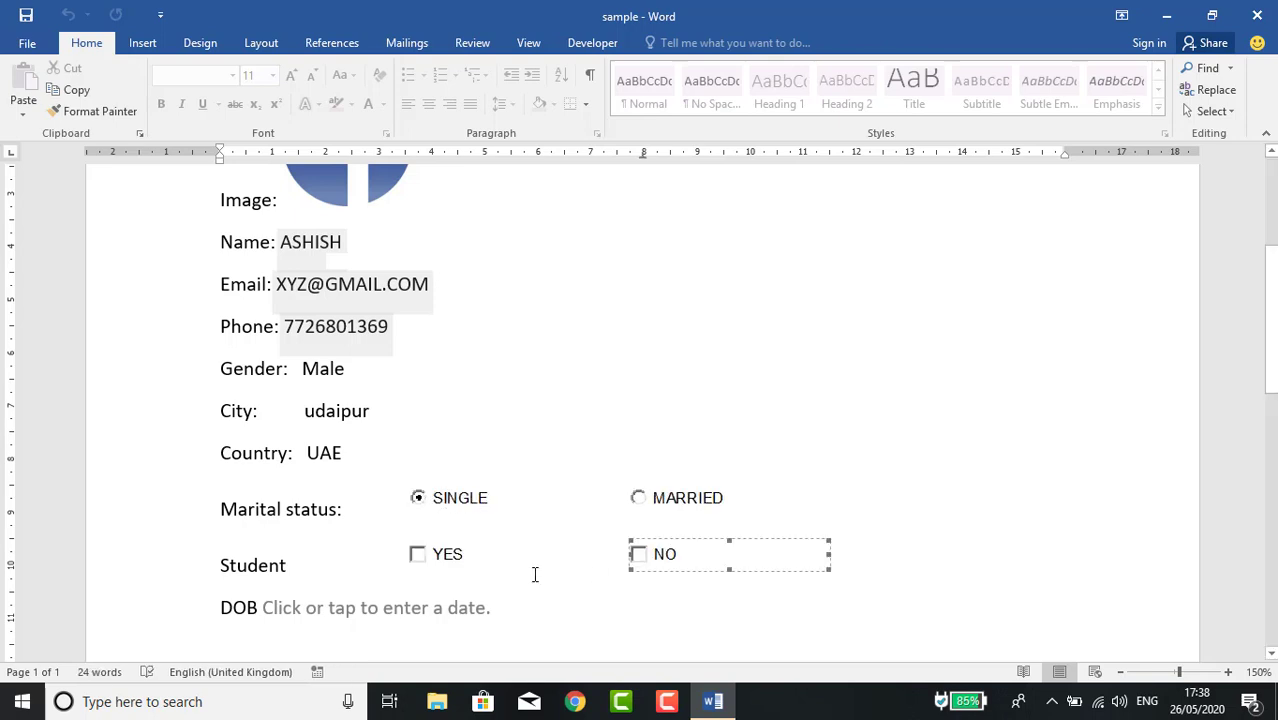
pyautogui.scroll(-1, 361, 585)
# Step: Pick 5 February 2020 in the DOB date picker so it reads 05/02/20
pyautogui.click(355, 585)
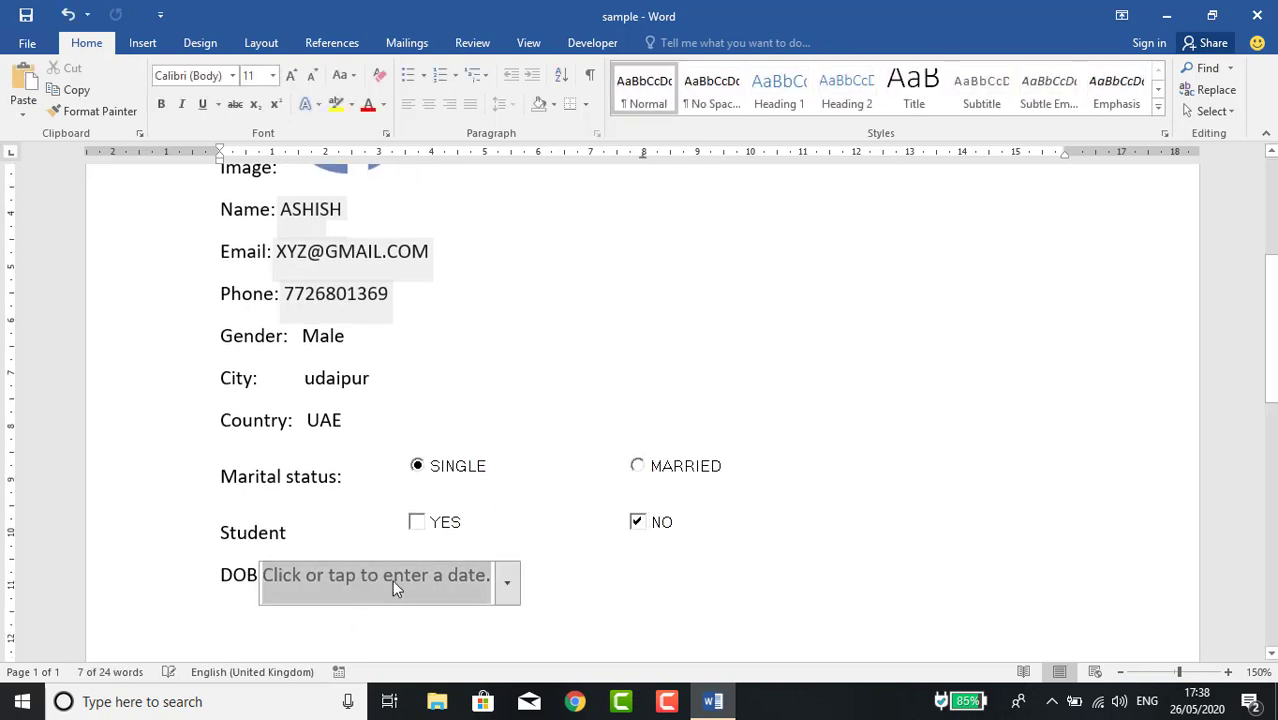
pyautogui.click(507, 583)
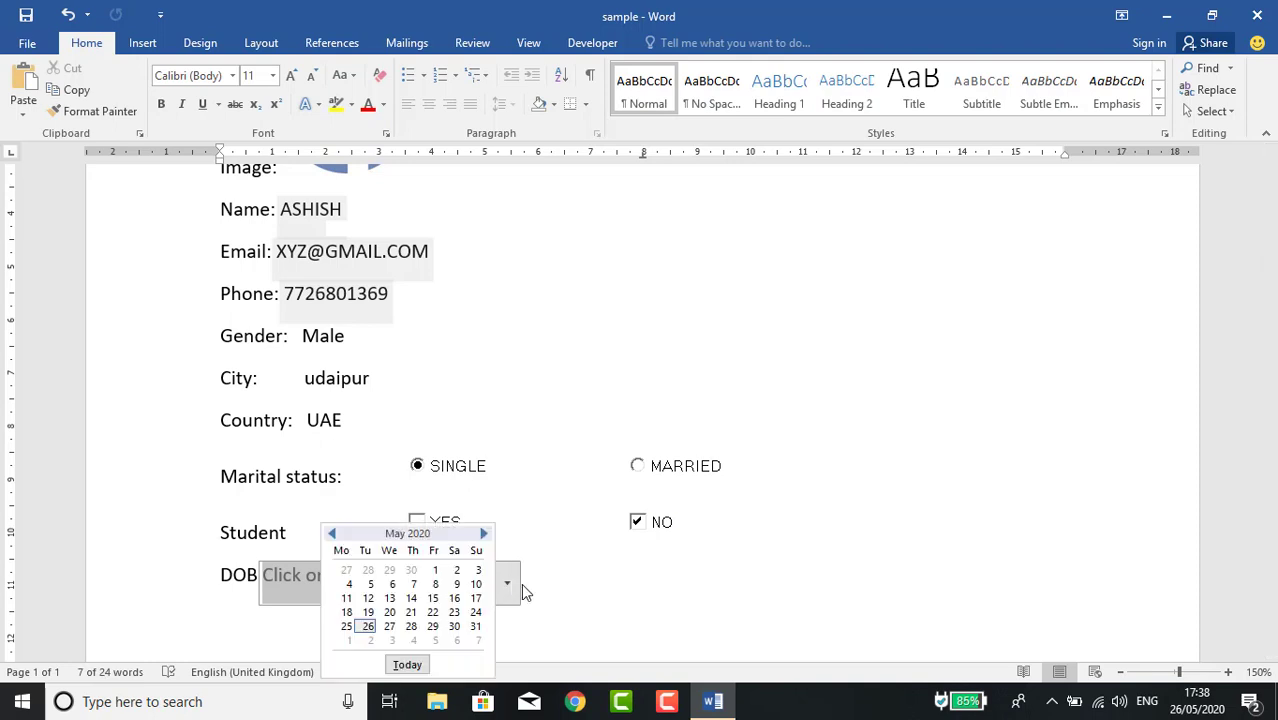
pyautogui.scroll(-1, 521, 592)
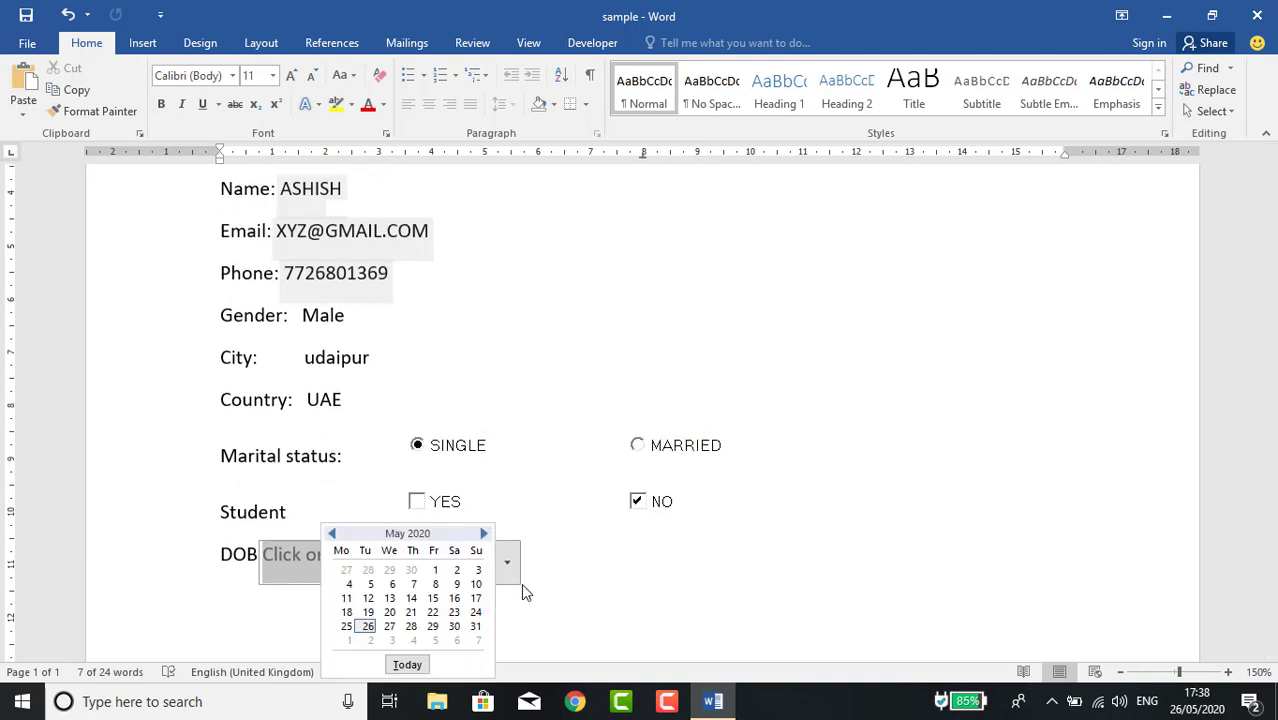
pyautogui.doubleClick(332, 535)
pyautogui.click(332, 535)
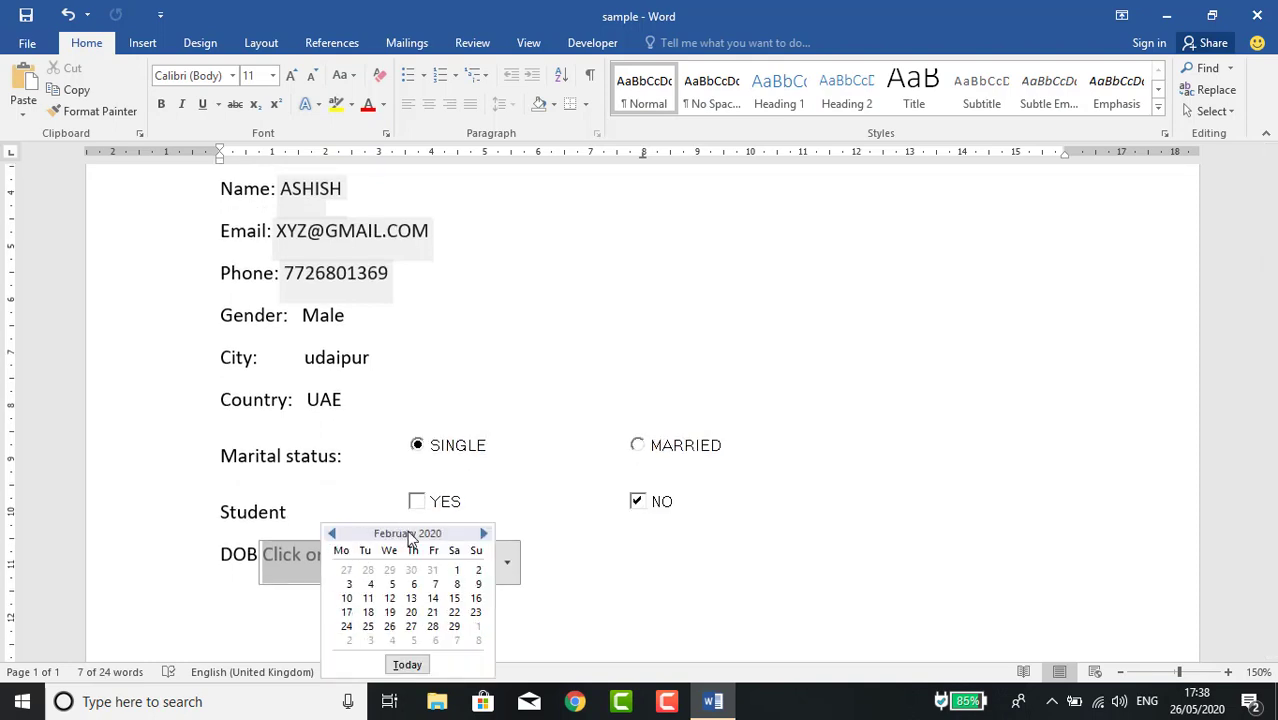
pyautogui.click(391, 584)
pyautogui.scroll(-1, 520, 590)
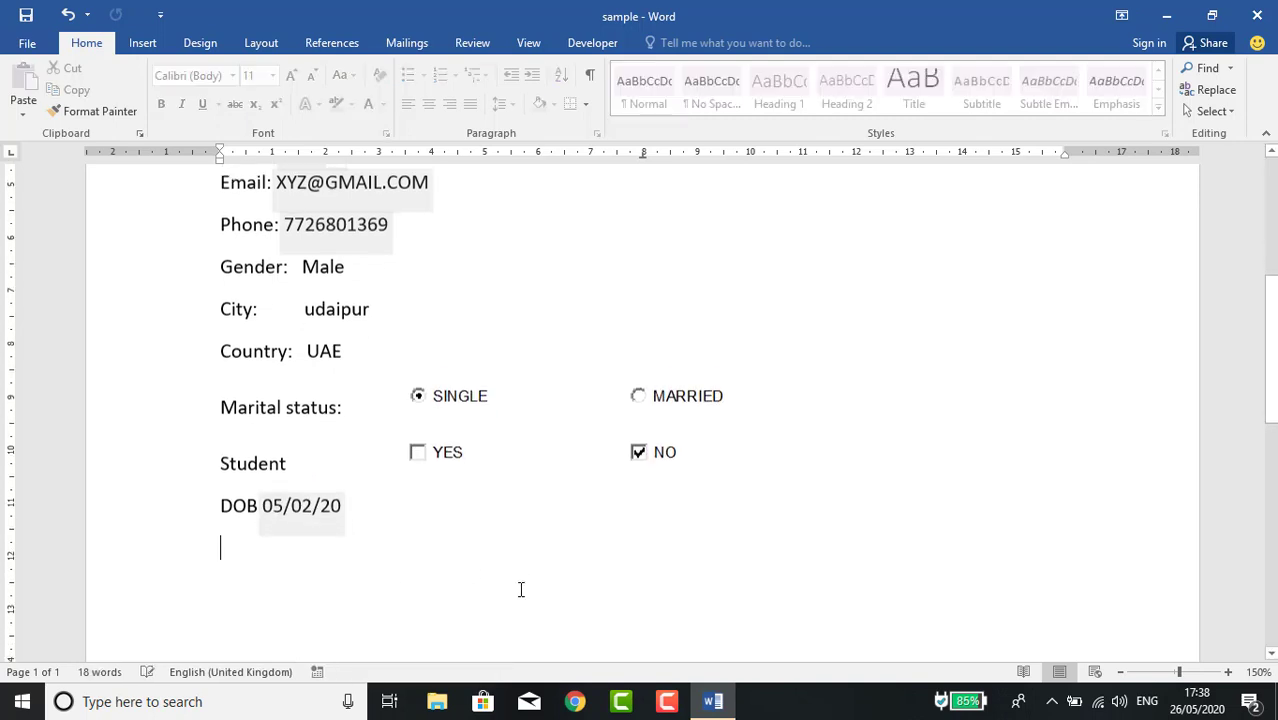
pyautogui.scroll(4, 520, 590)
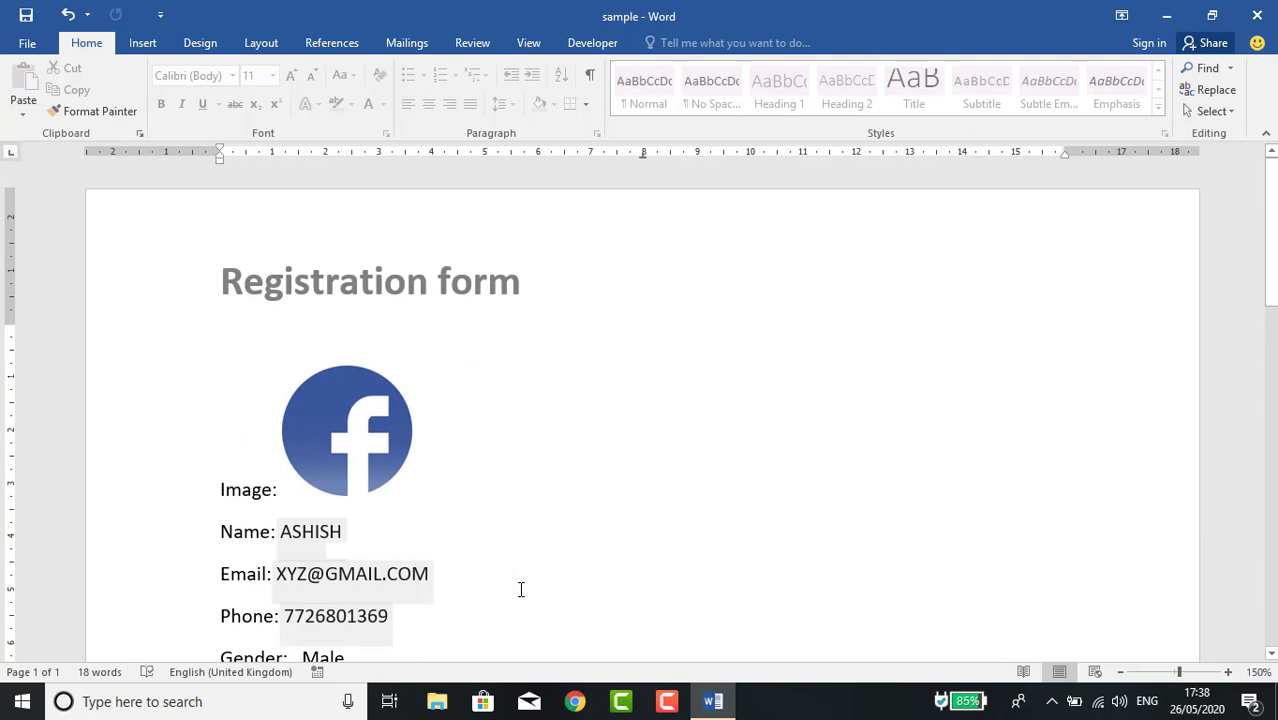
pyautogui.scroll(-2, 520, 590)
pyautogui.scroll(-1, 520, 590)
pyautogui.scroll(-2, 520, 590)
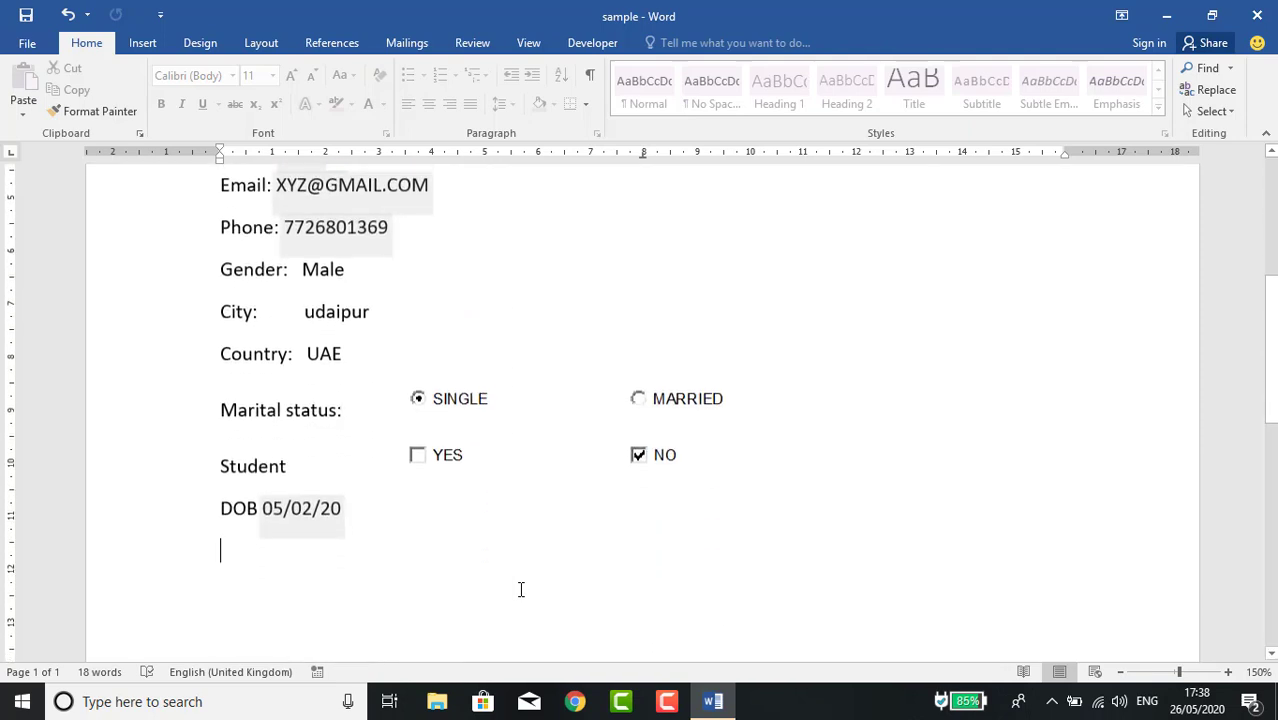
pyautogui.scroll(-1, 520, 590)
pyautogui.scroll(1, 520, 590)
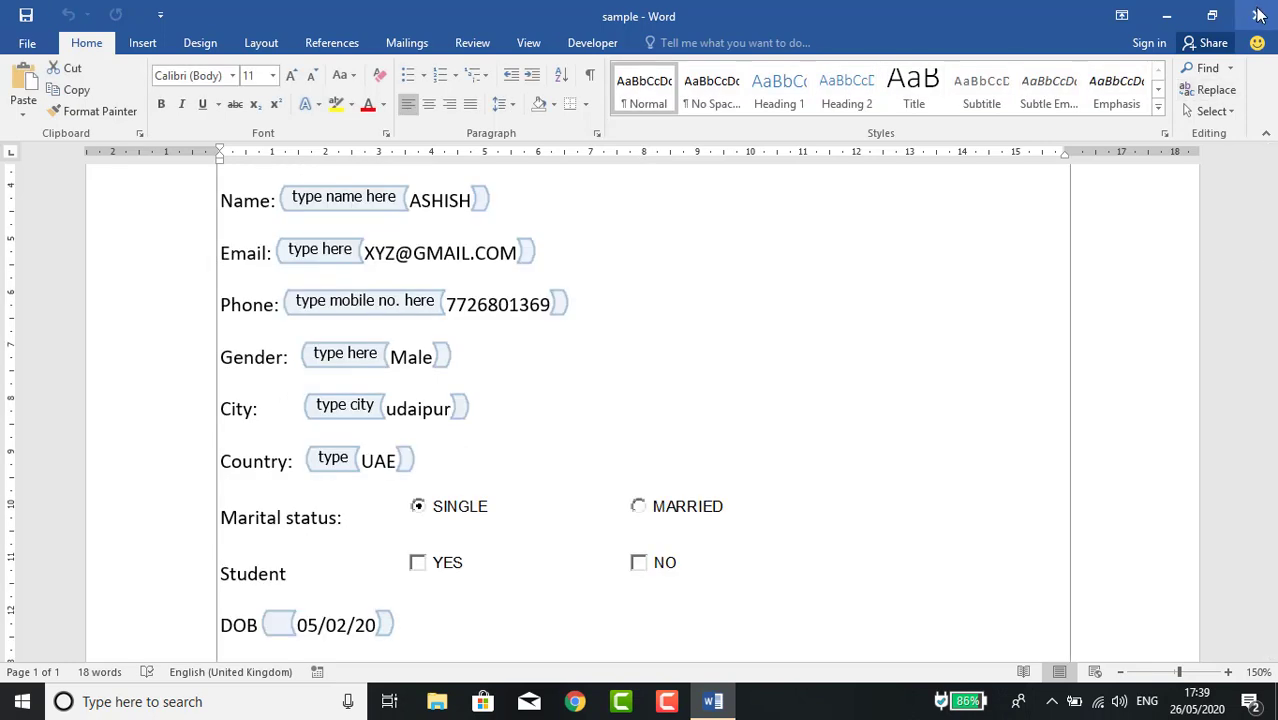
# Step: Close Word and discard the filled-in form's changes
pyautogui.click(1259, 14)
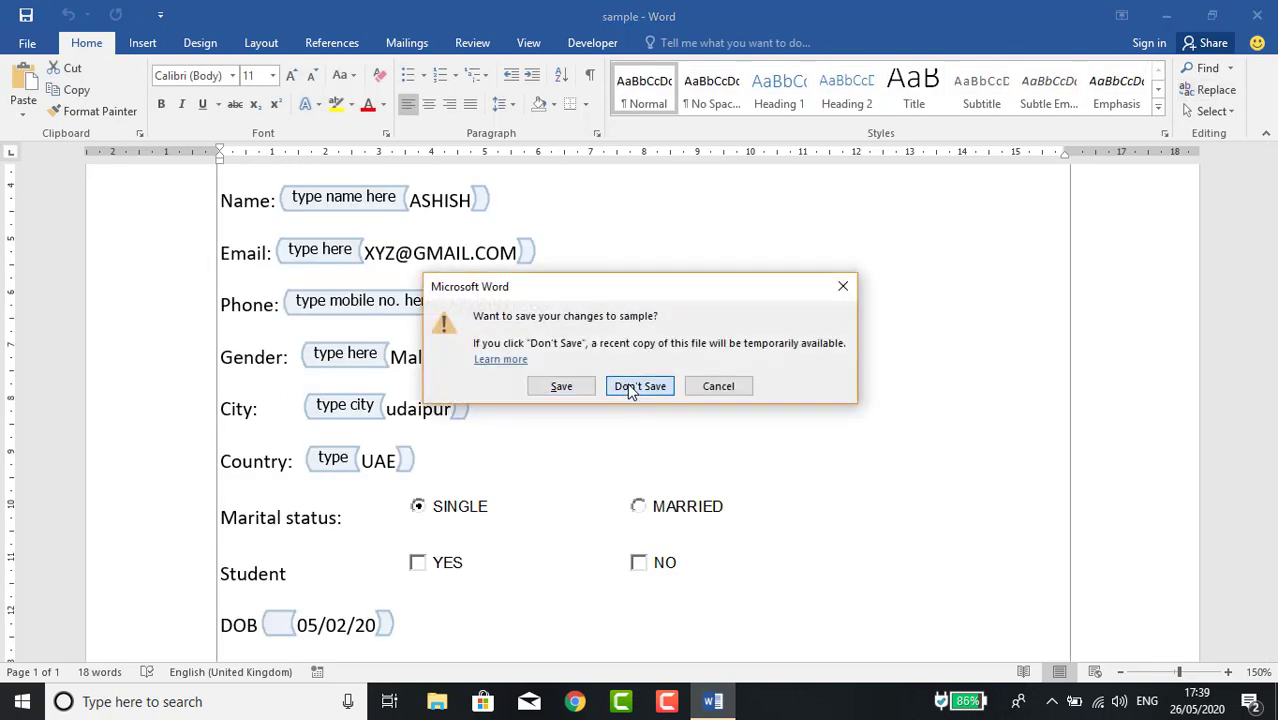
pyautogui.click(630, 387)
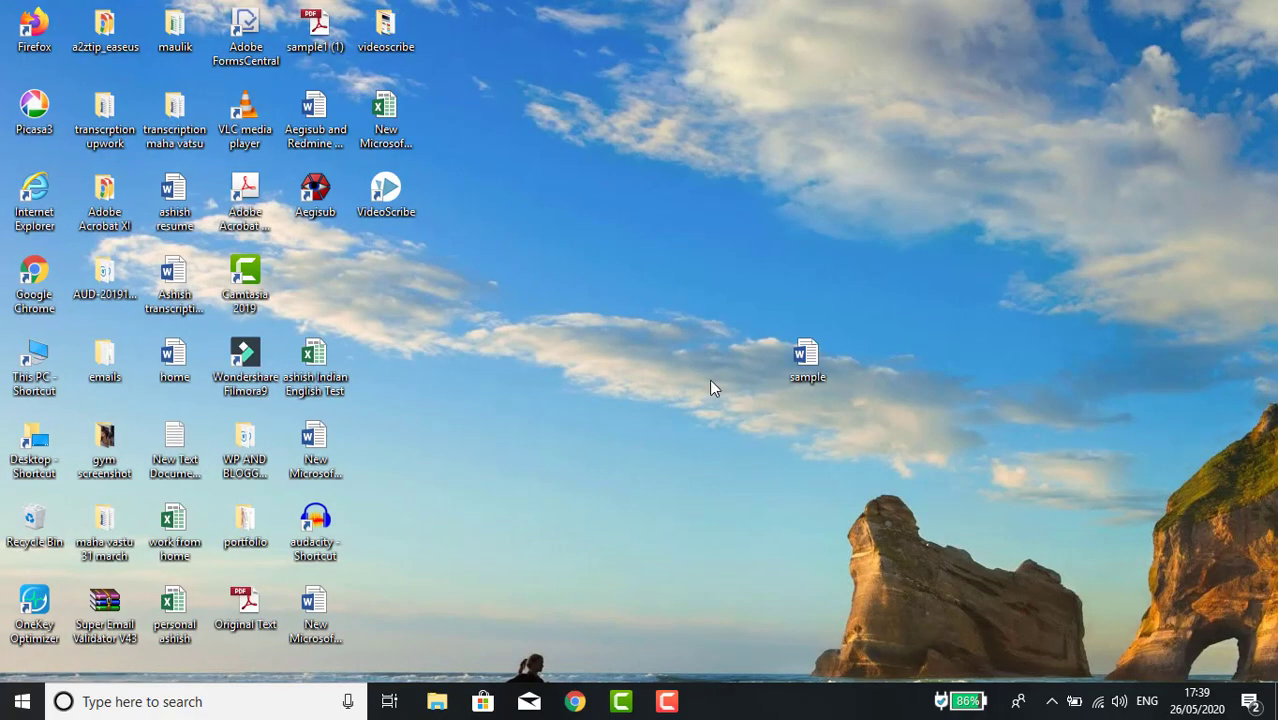